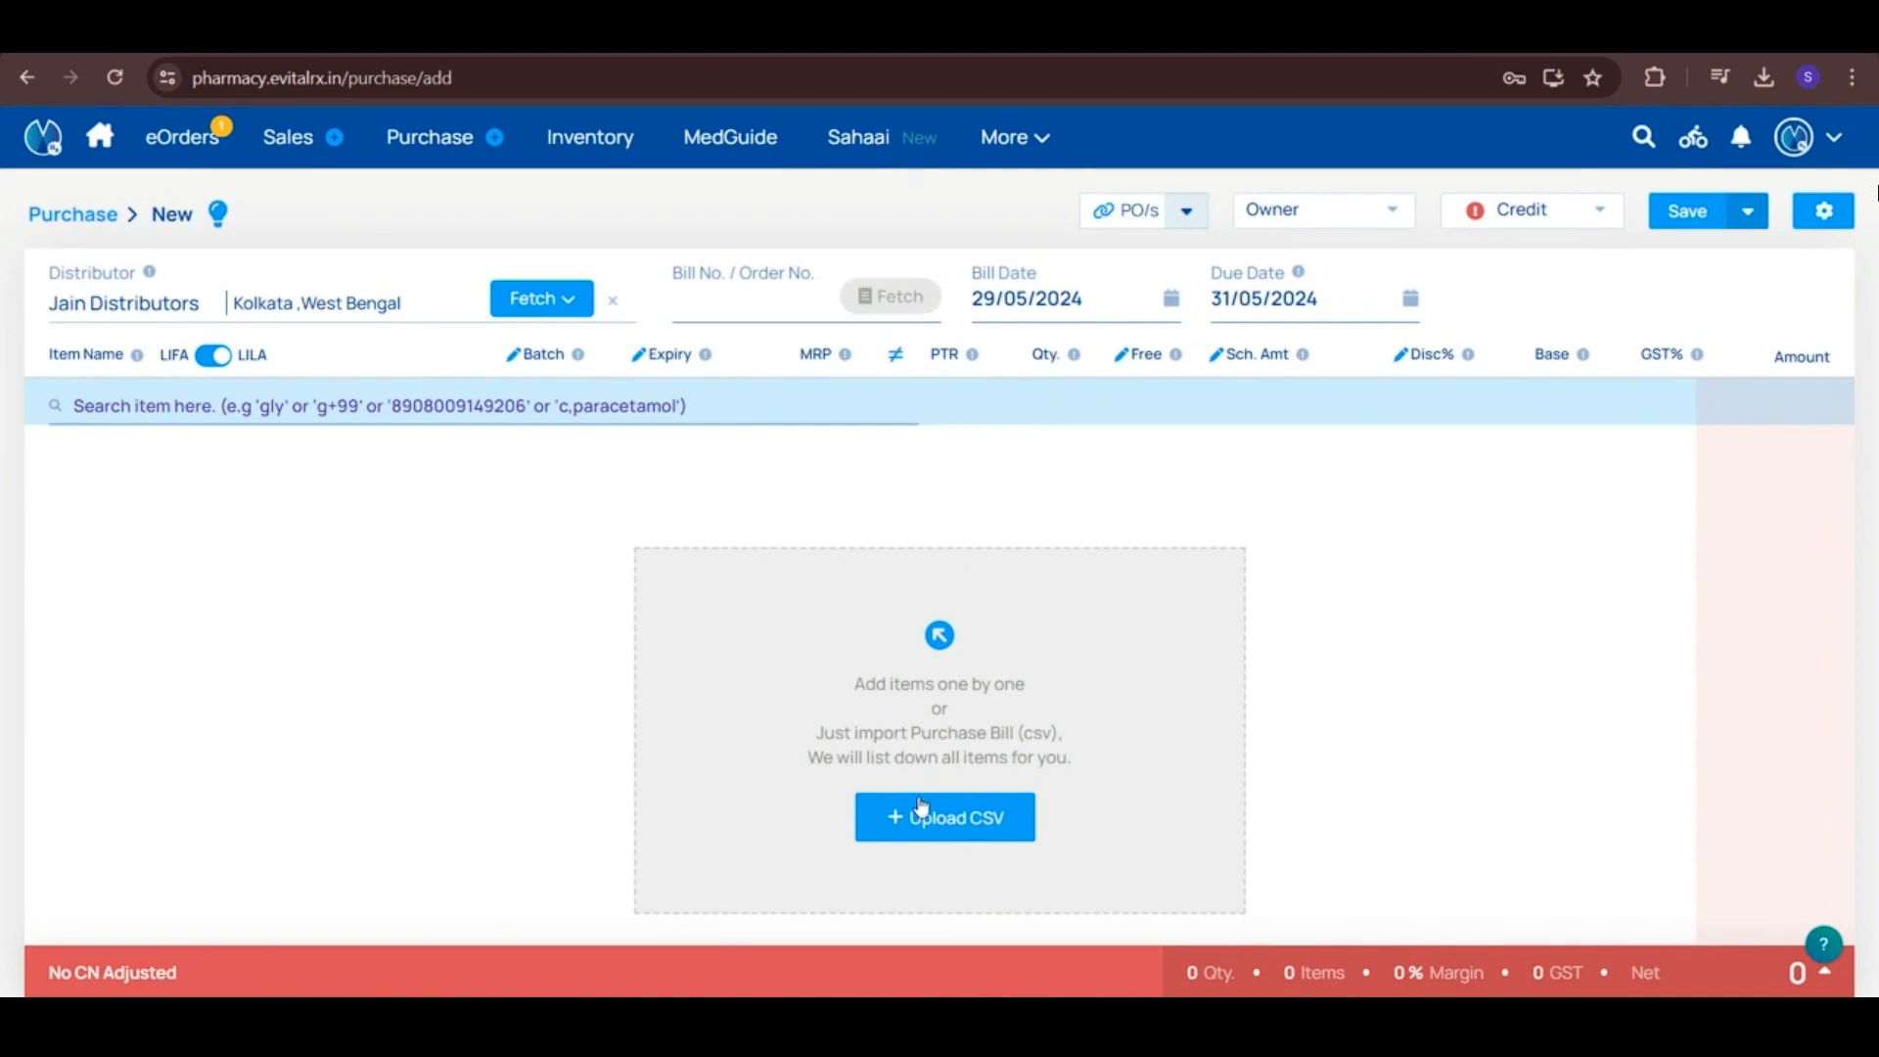
{"action": "left_click", "coordinate": [920, 807]}
{"action": "left_click", "coordinate": [355, 274]}
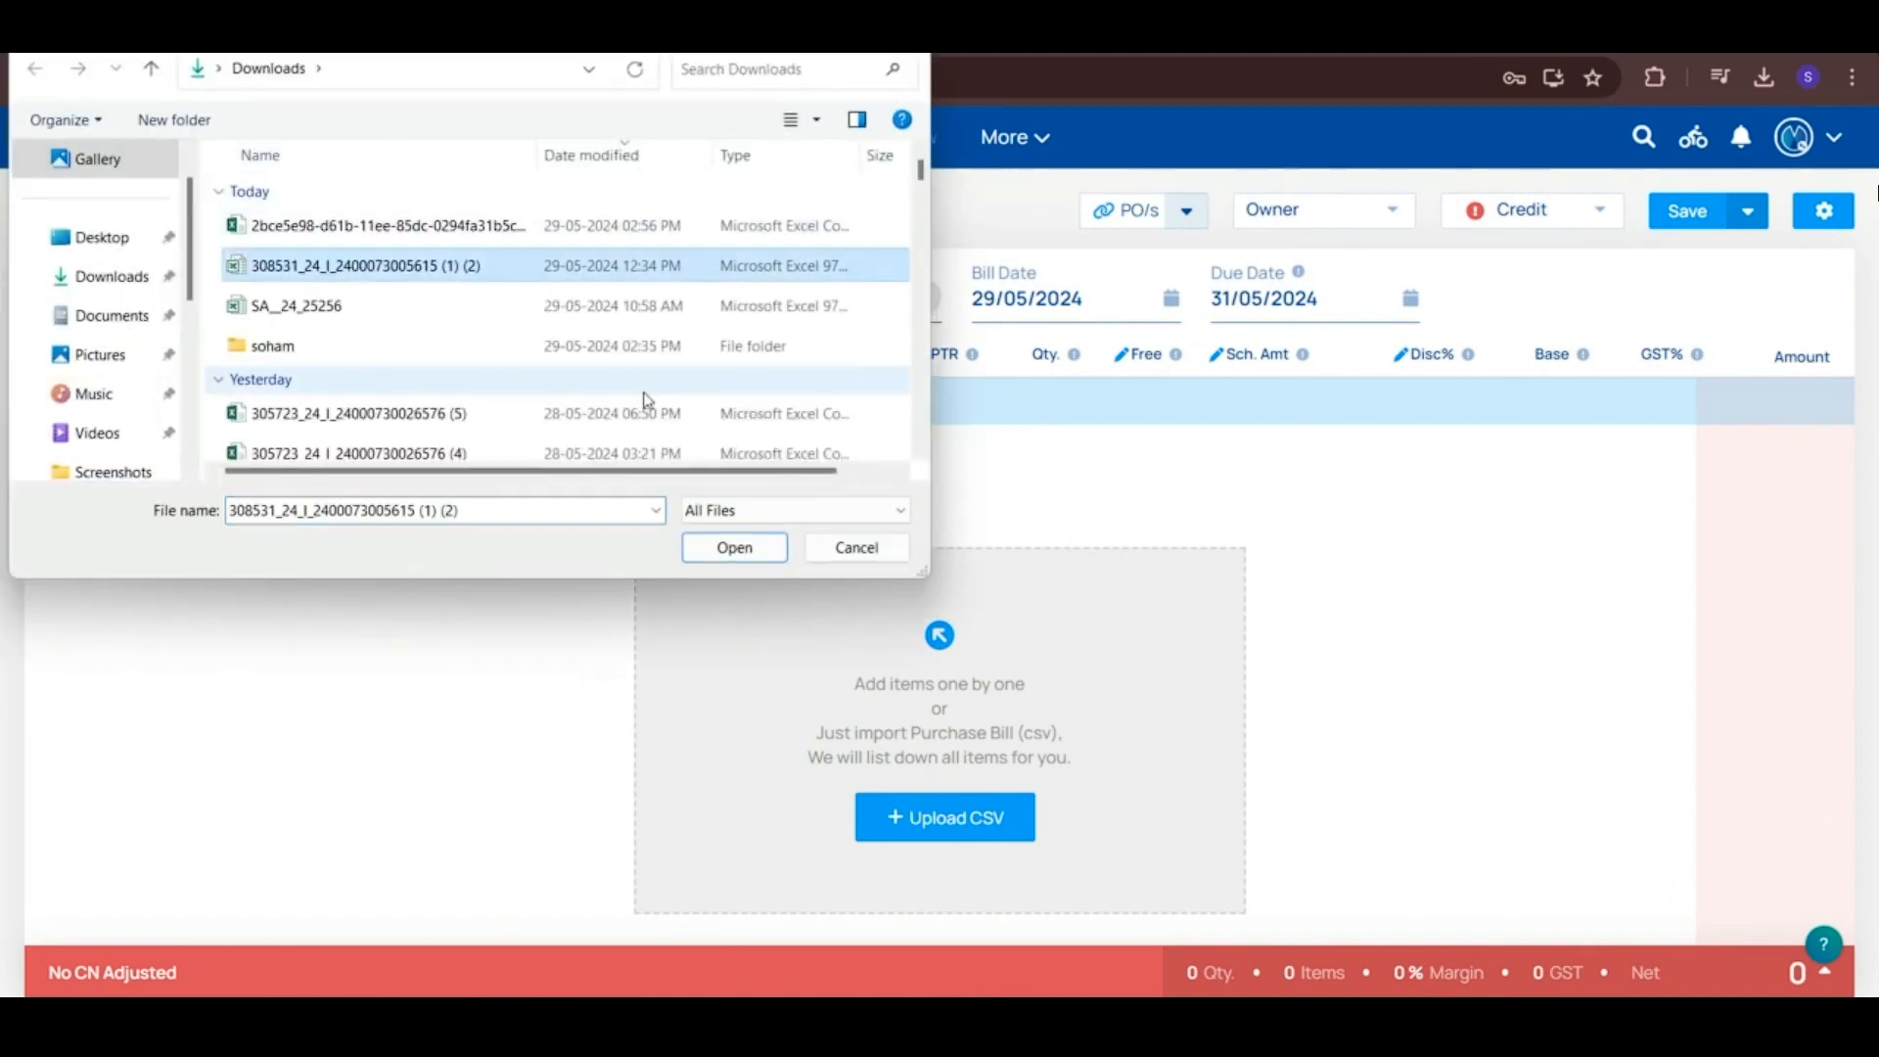
{"action": "left_click", "coordinate": [715, 550]}
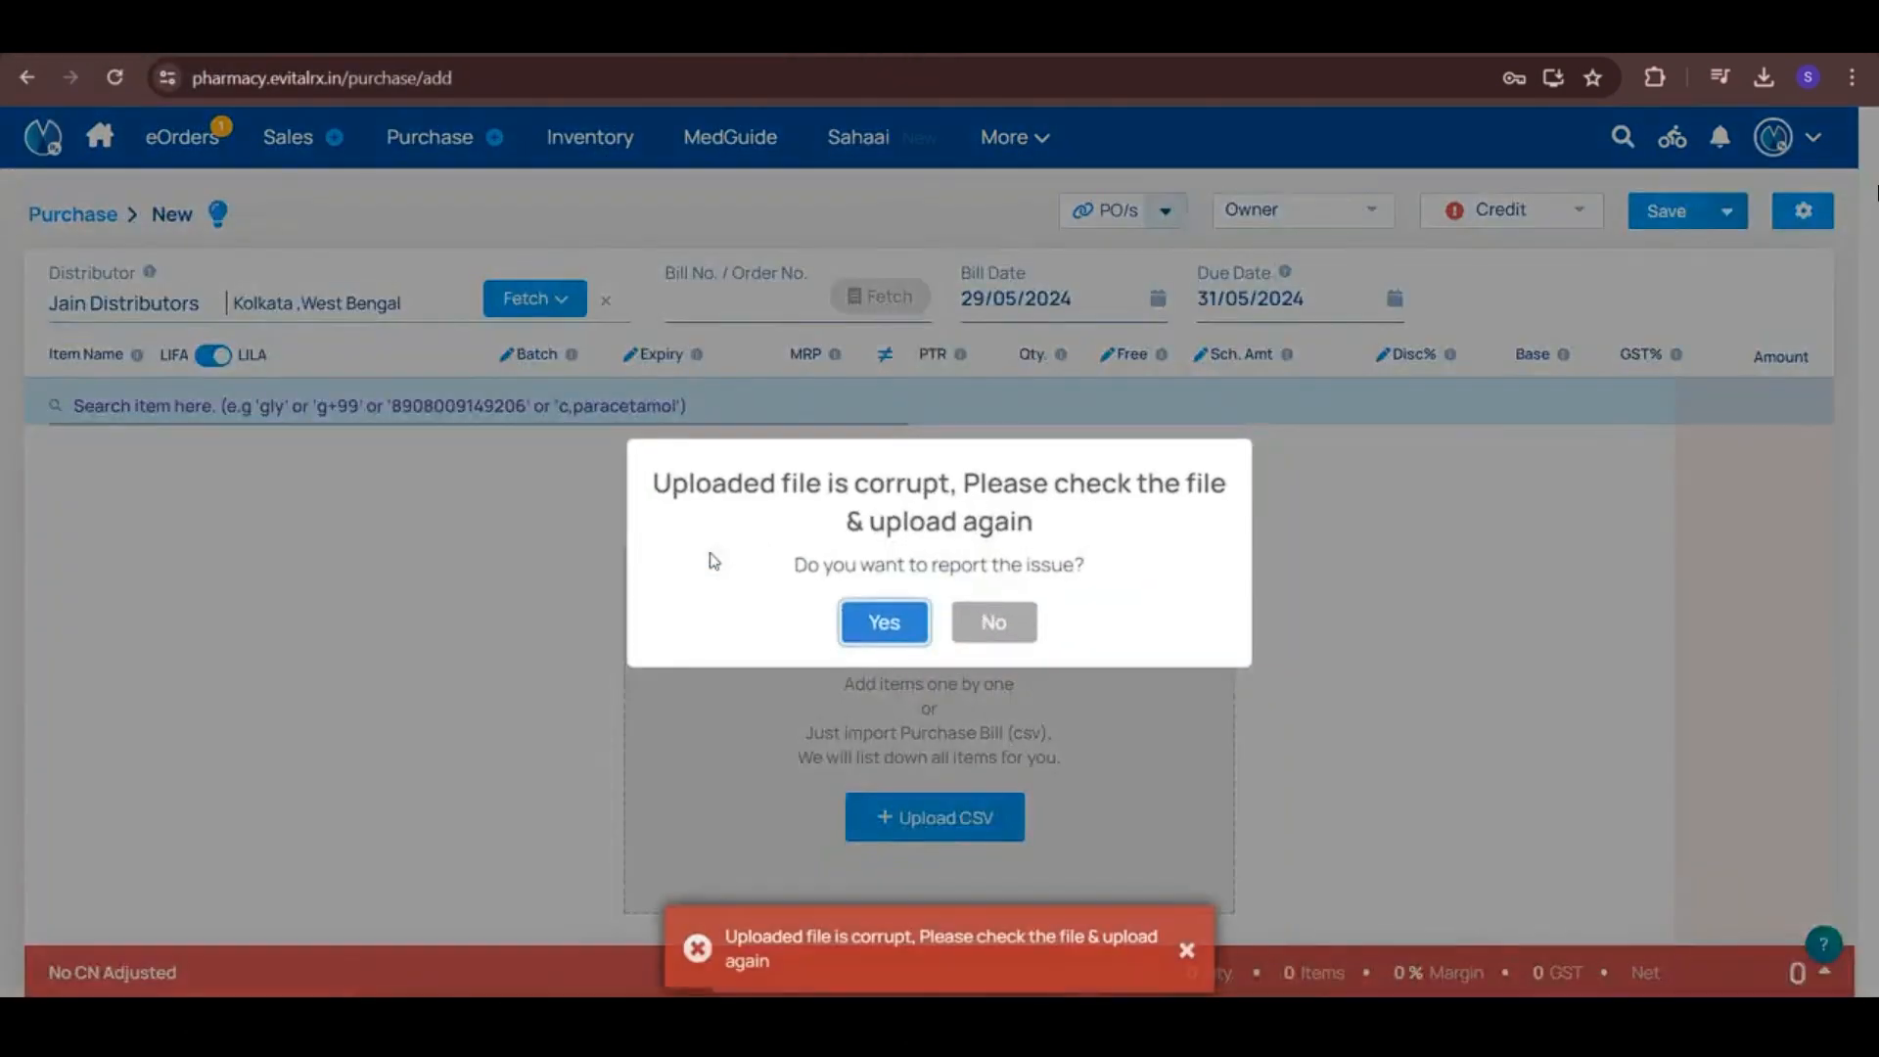
{"action": "left_click_drag", "start_coordinate": [653, 475], "coordinate": [1071, 544]}
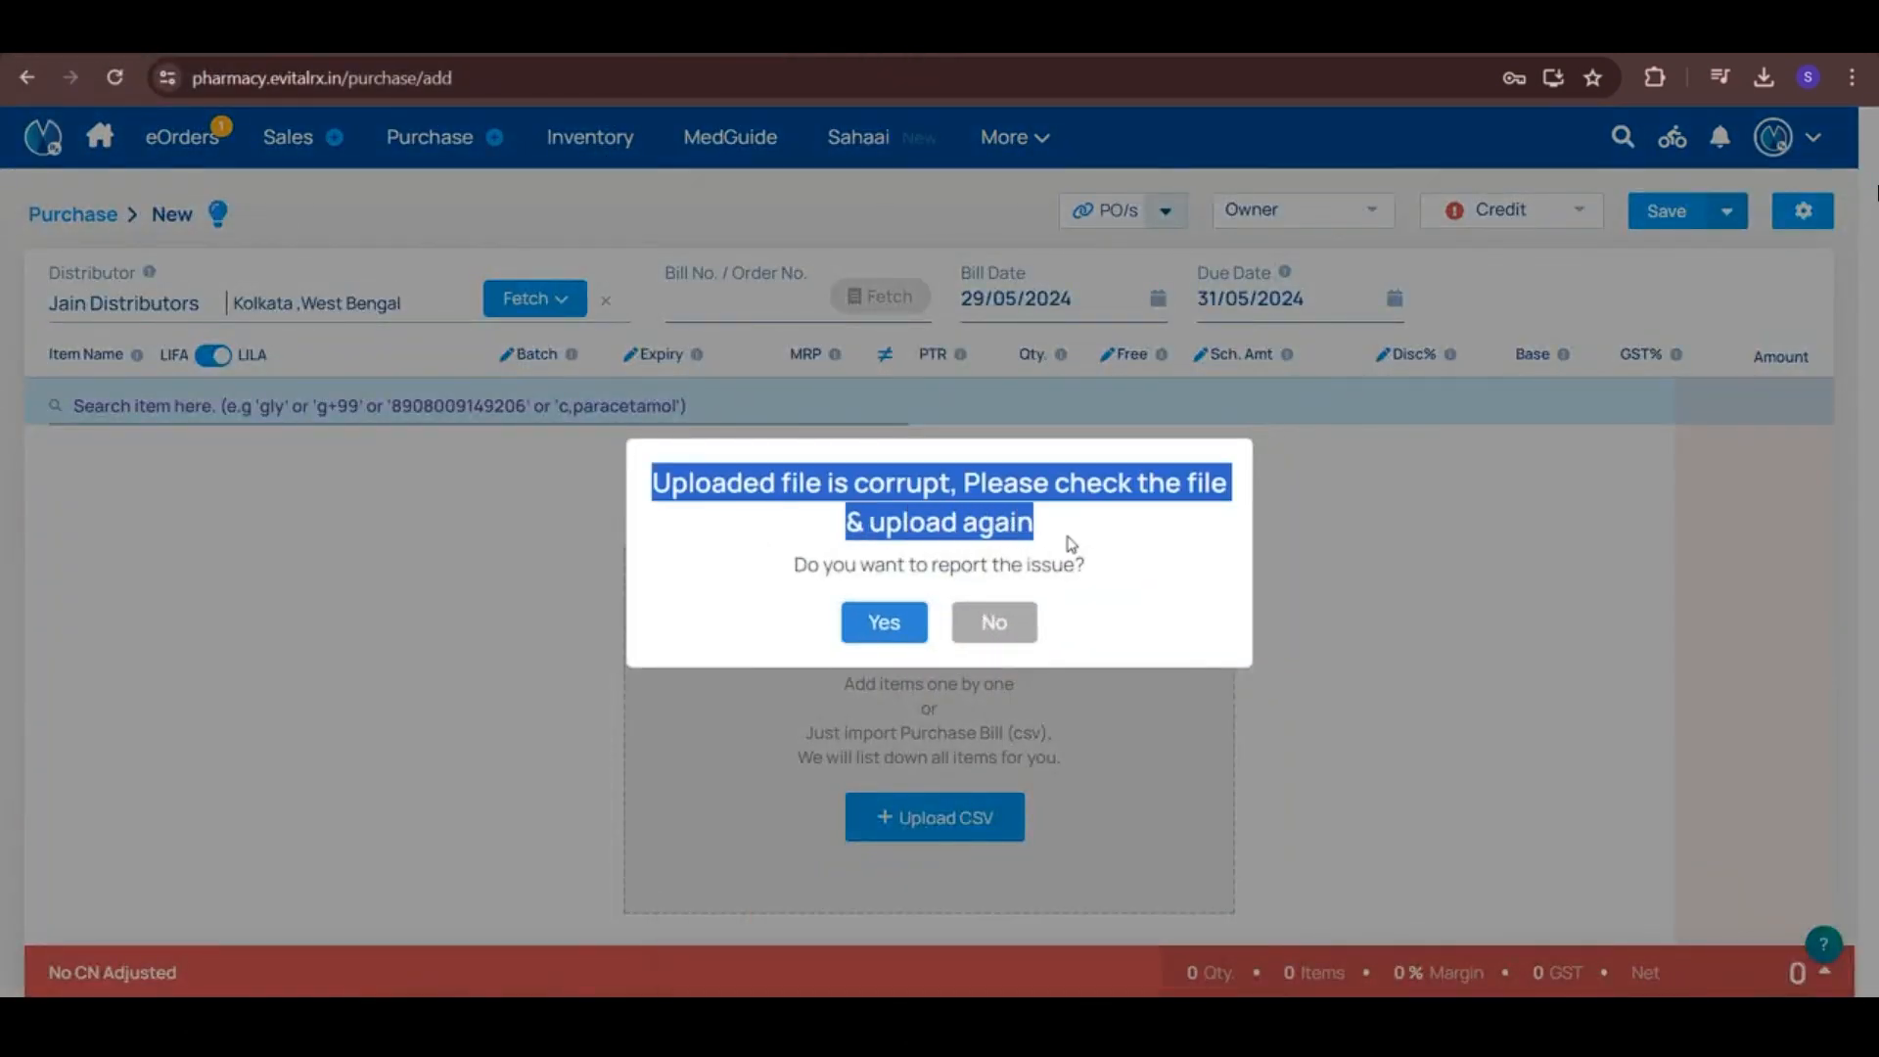
{"action": "left_click", "coordinate": [989, 629]}
{"action": "left_click", "coordinate": [1130, 1024]}
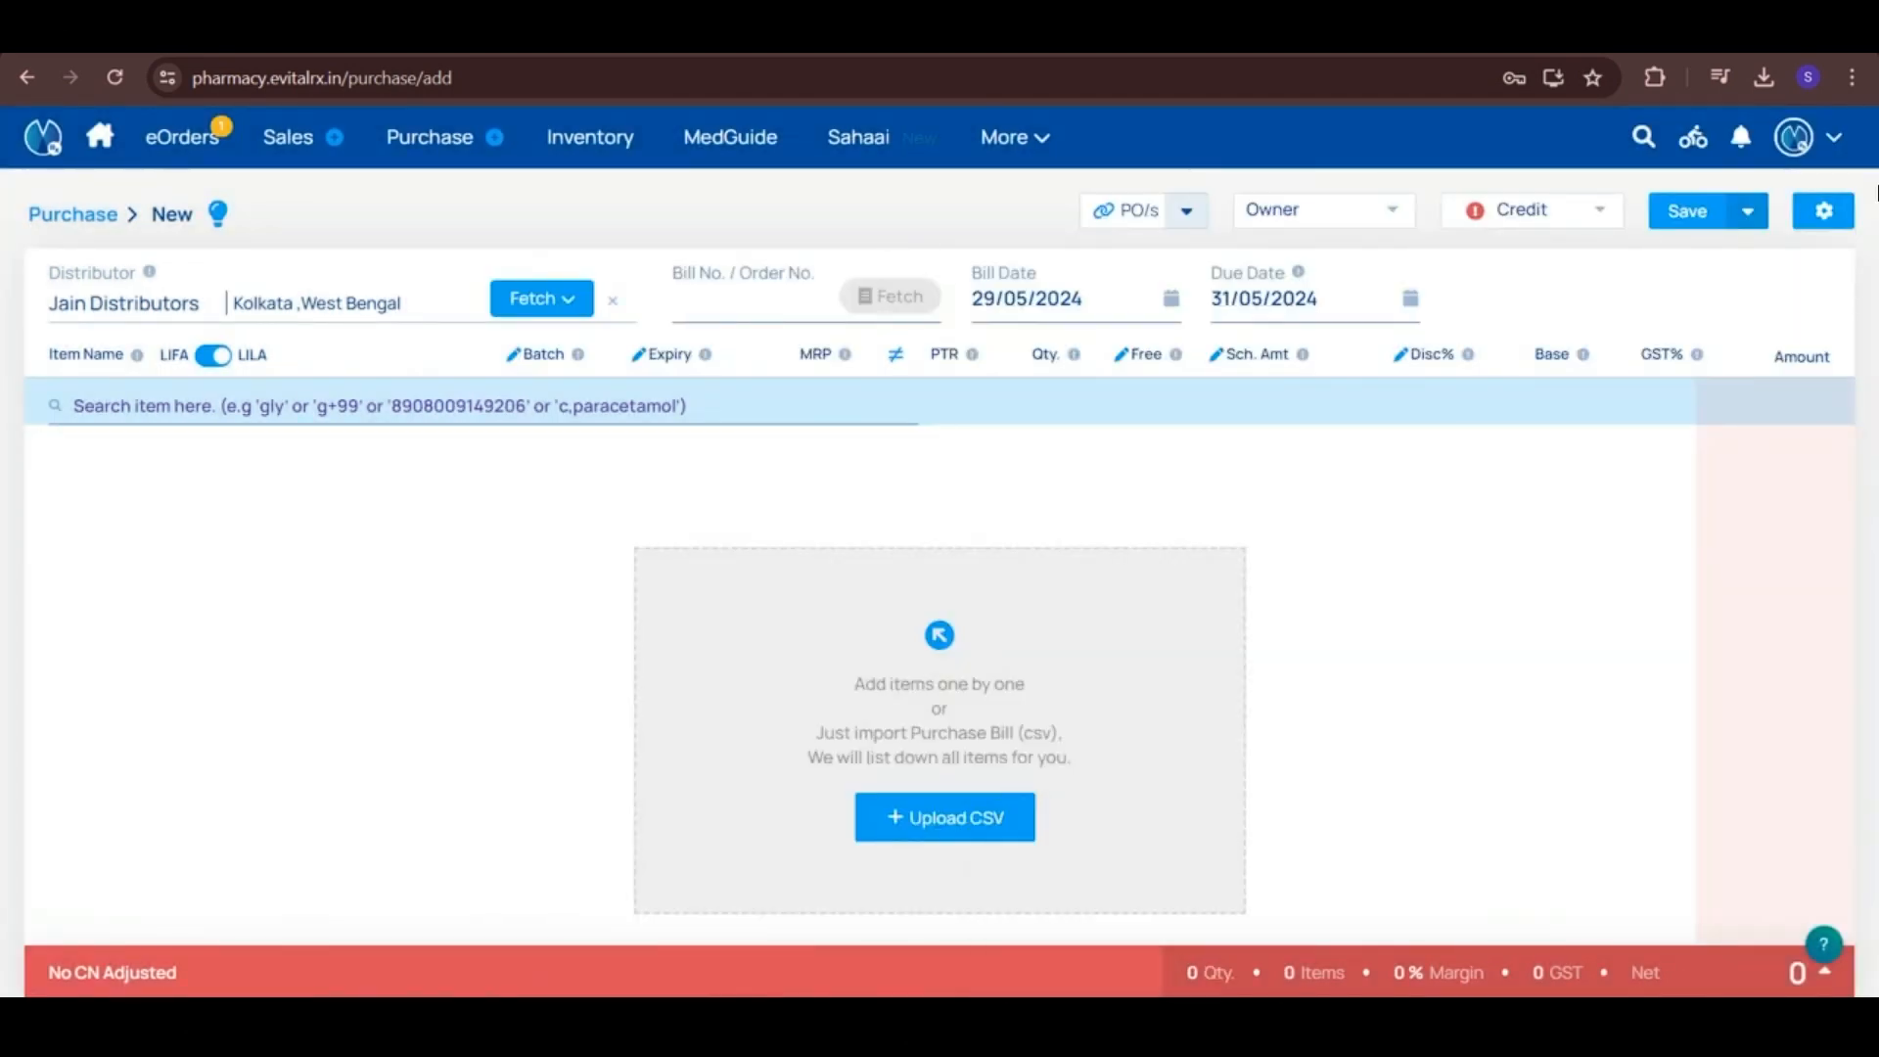
{"action": "double_click", "coordinate": [355, 323]}
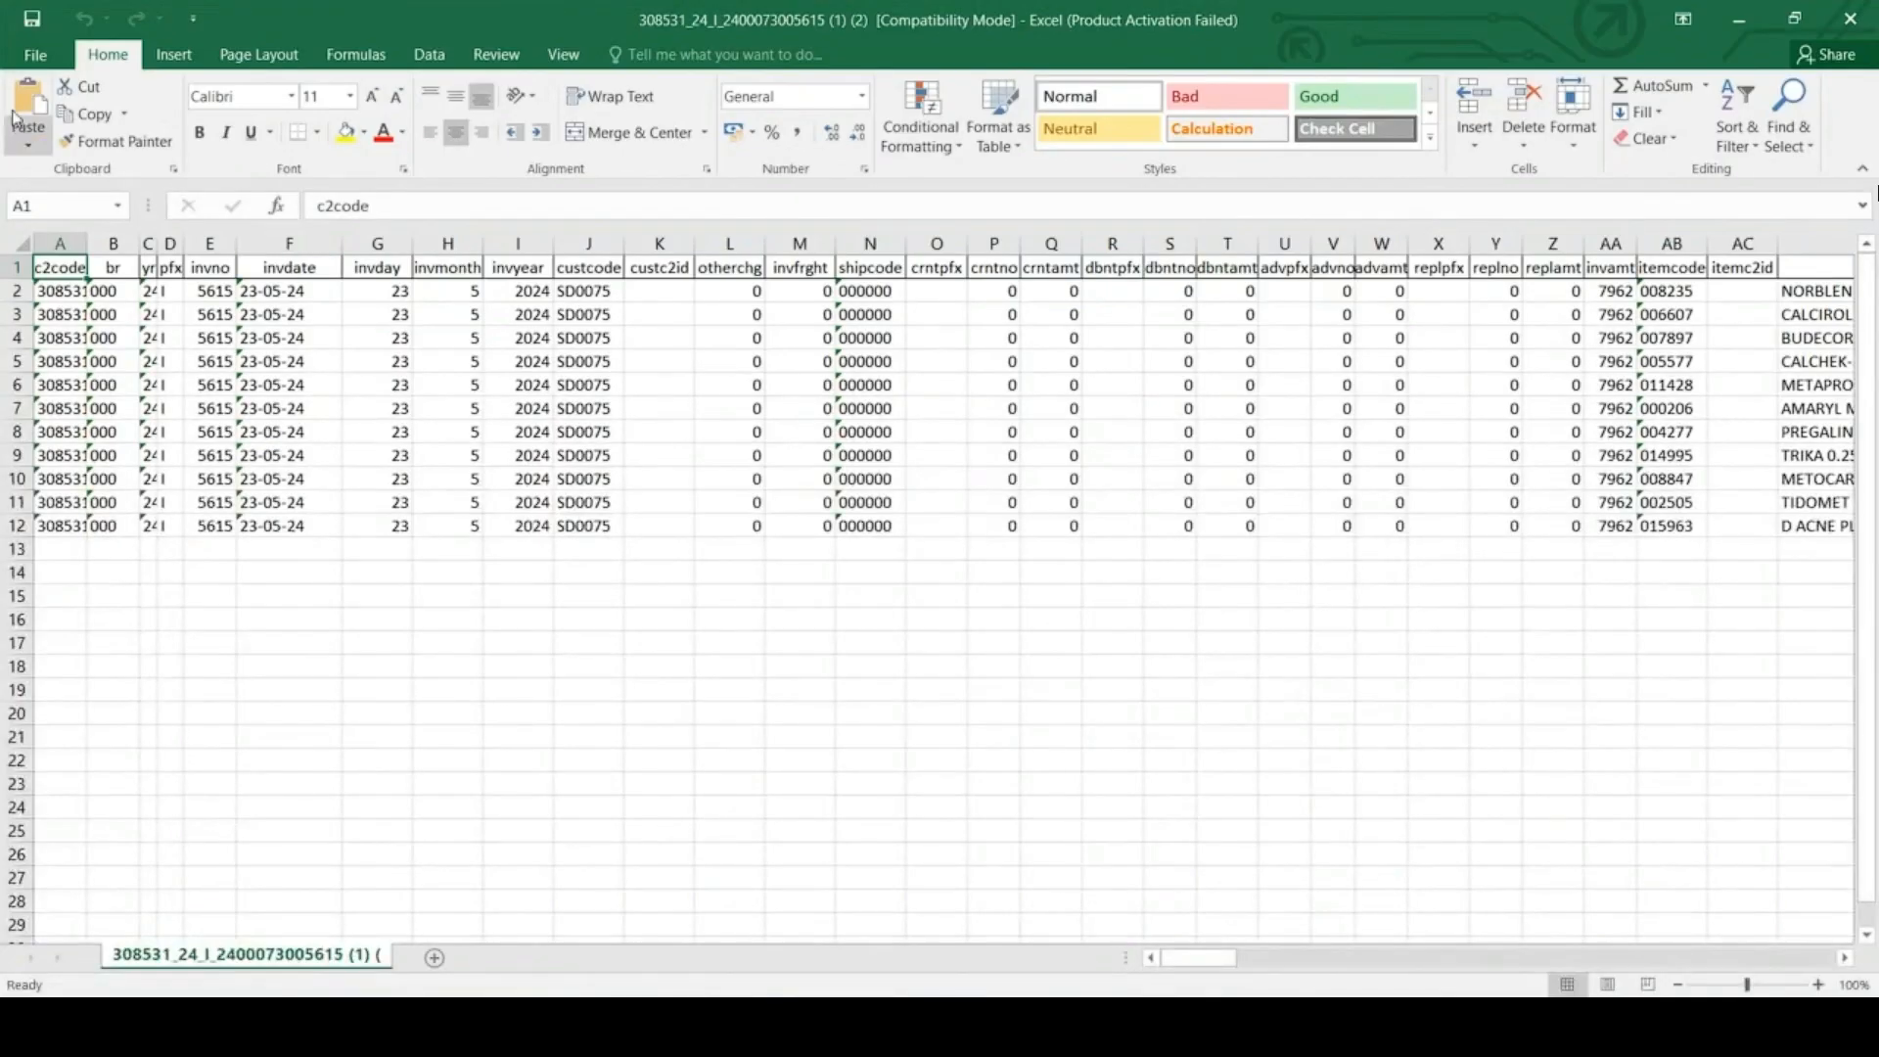
{"action": "left_click", "coordinate": [29, 56]}
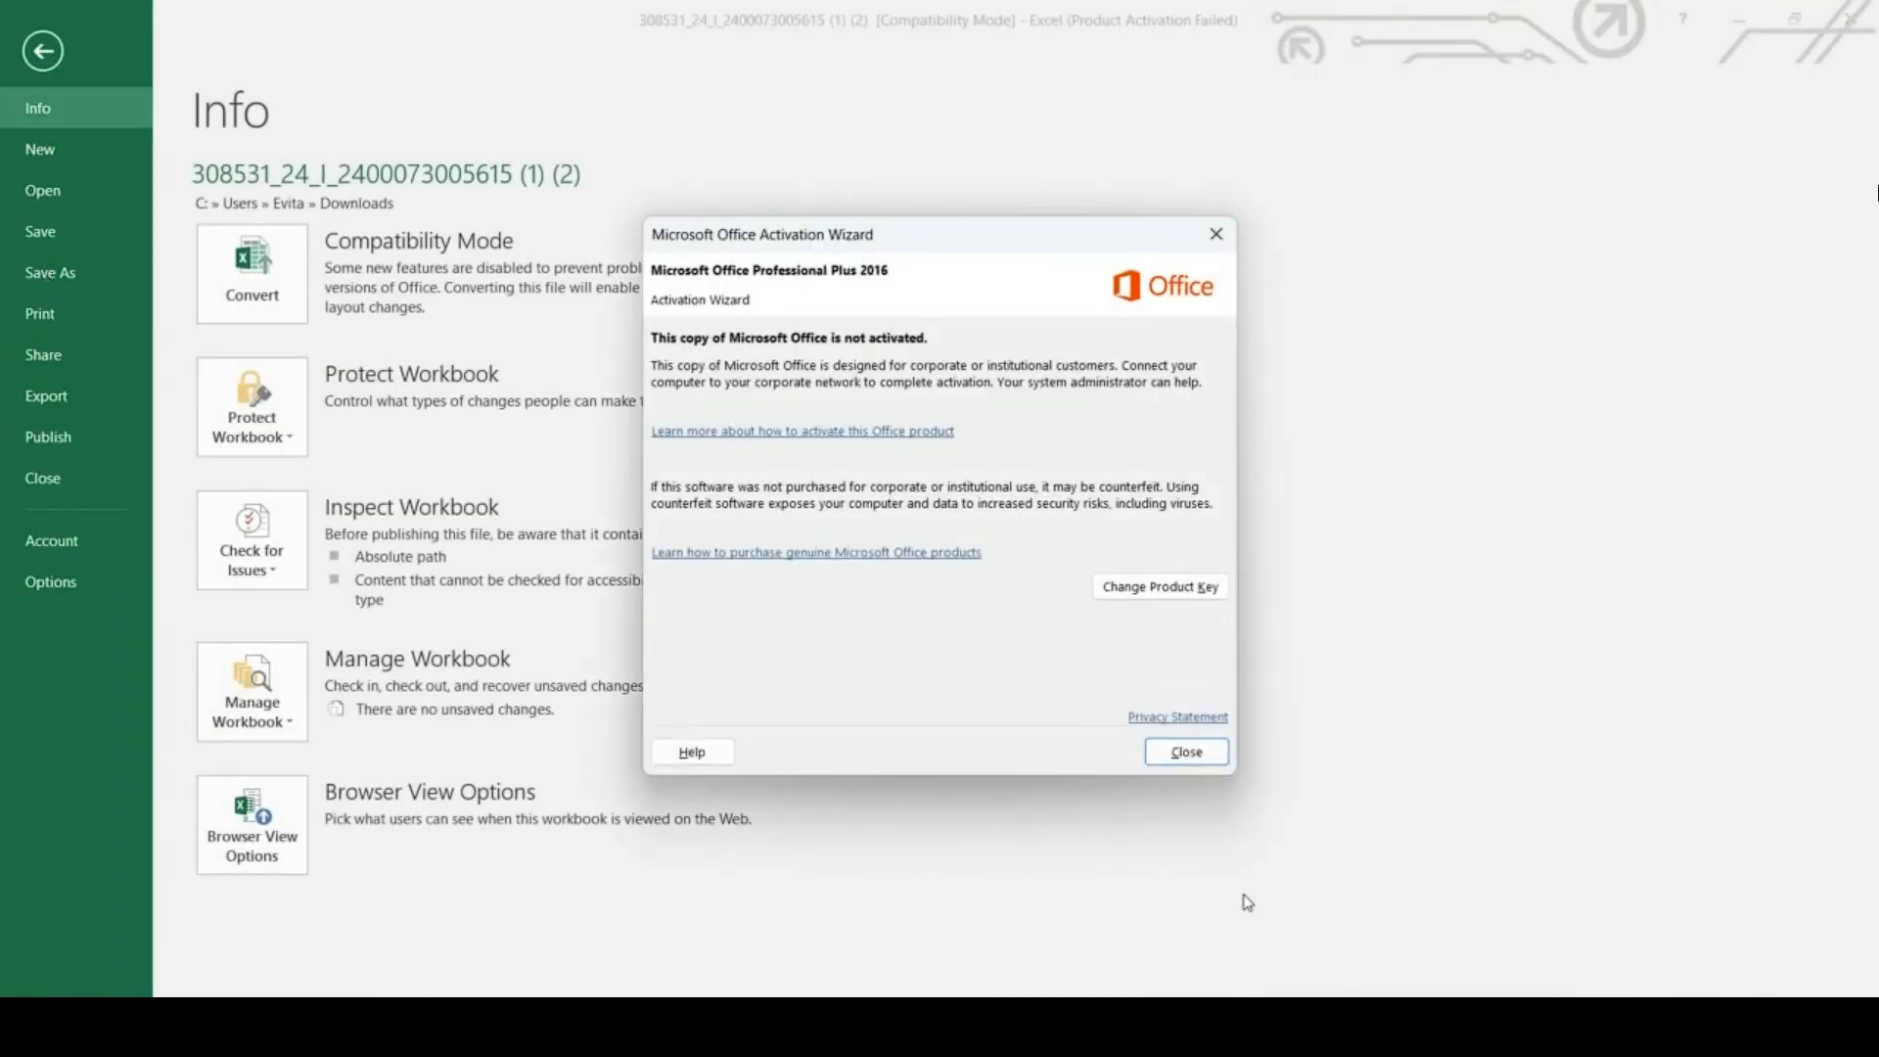
{"action": "left_click", "coordinate": [1186, 751]}
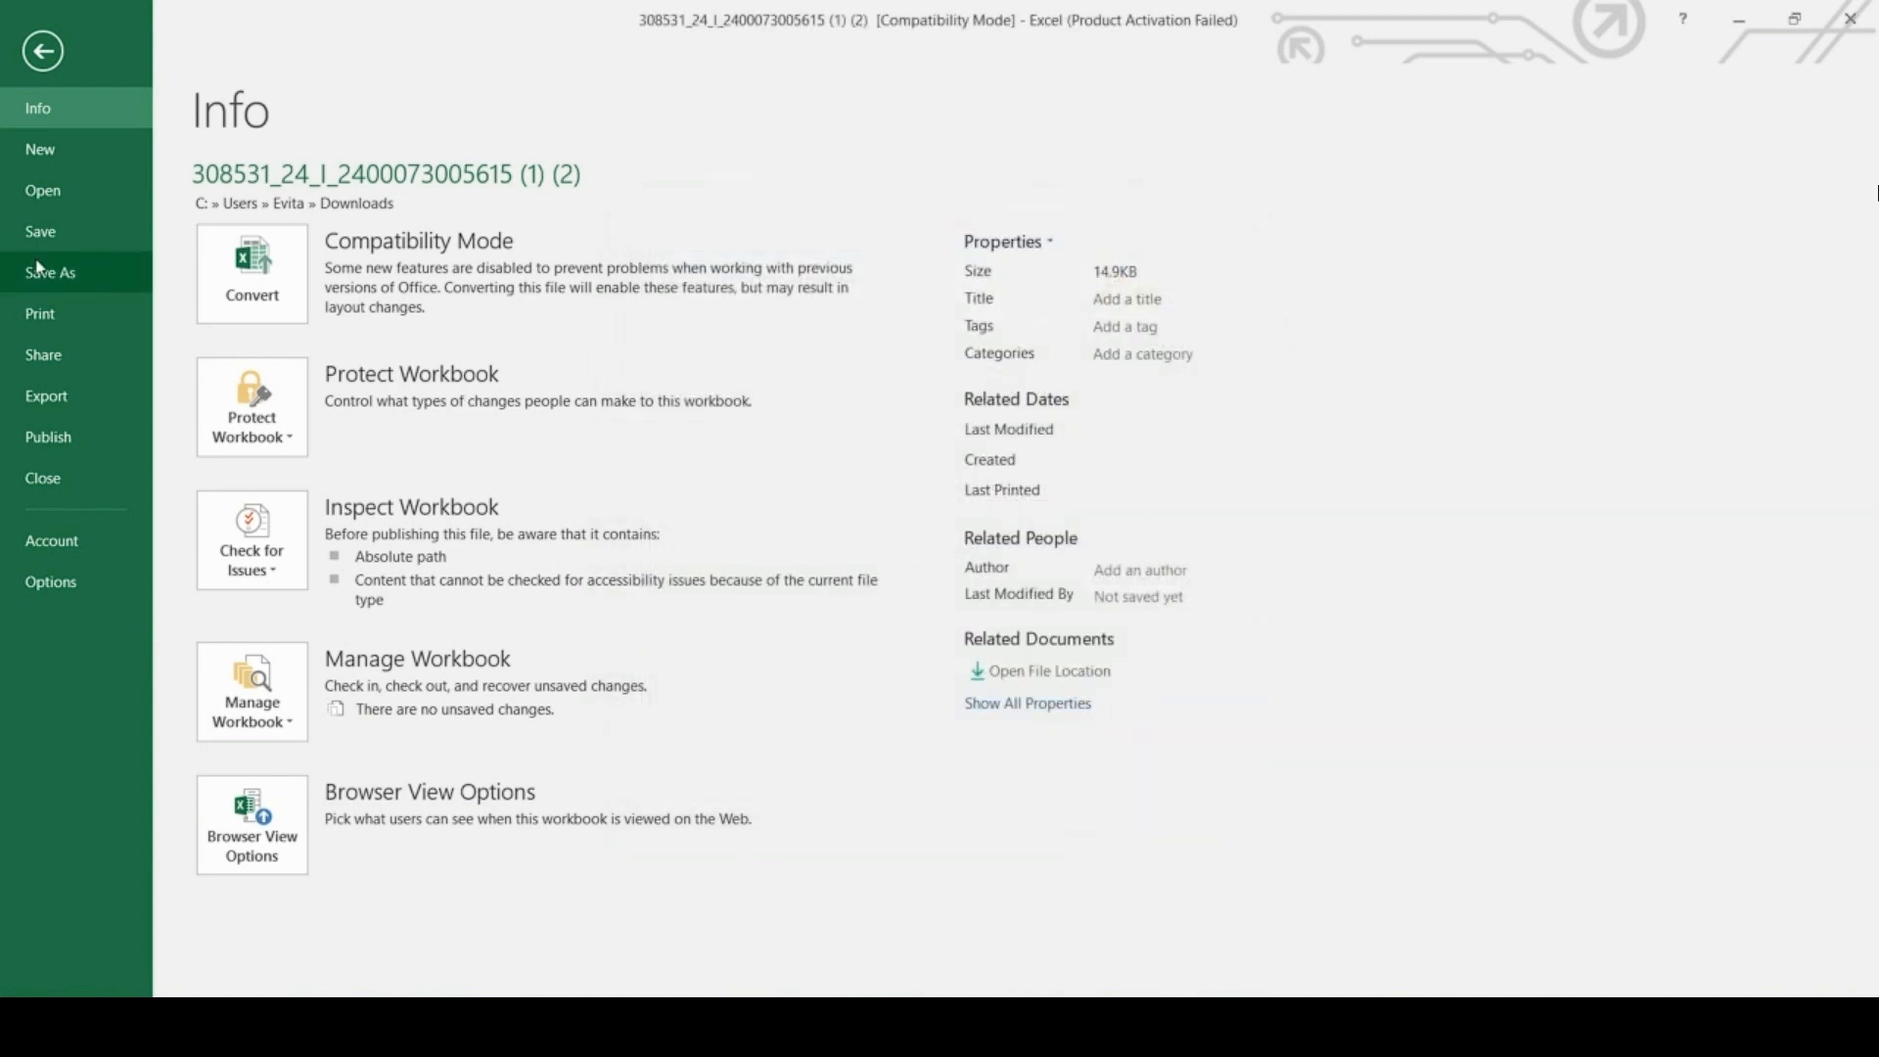
{"action": "left_click", "coordinate": [40, 278]}
{"action": "left_click", "coordinate": [745, 221]}
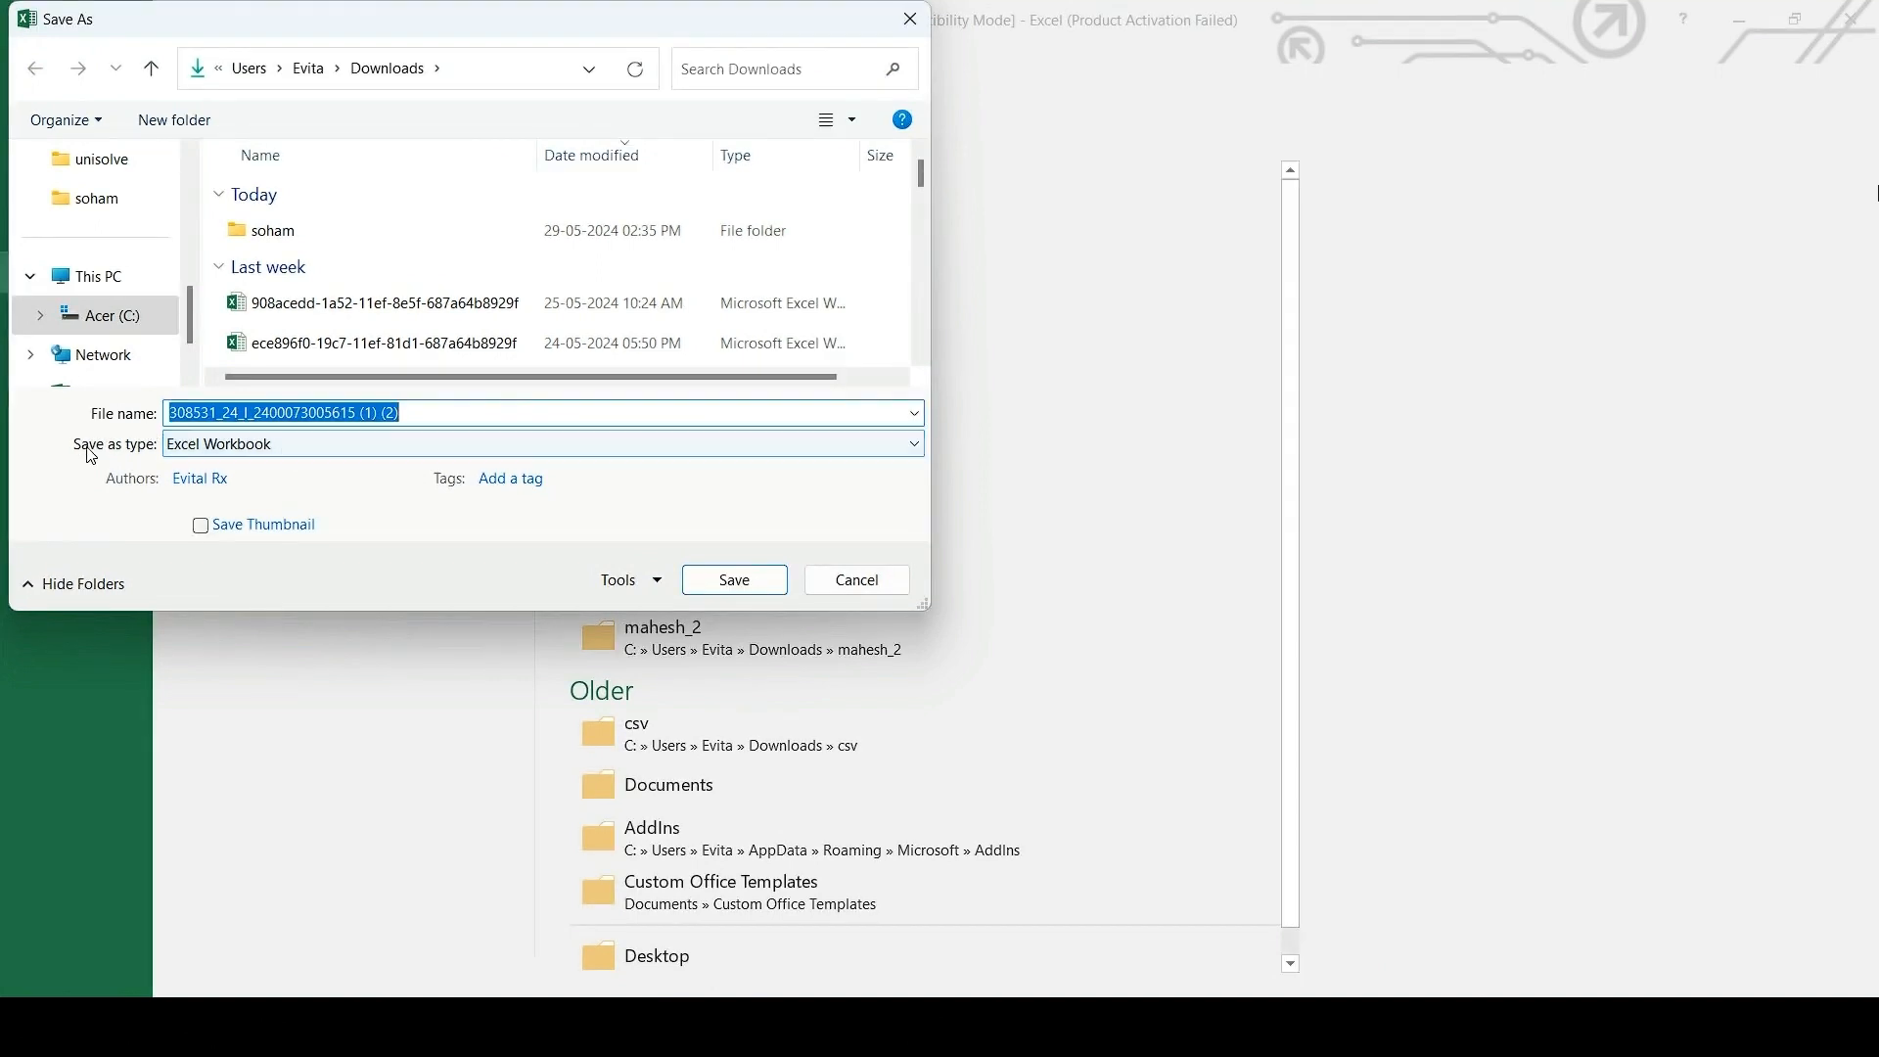
{"action": "left_click", "coordinate": [219, 445]}
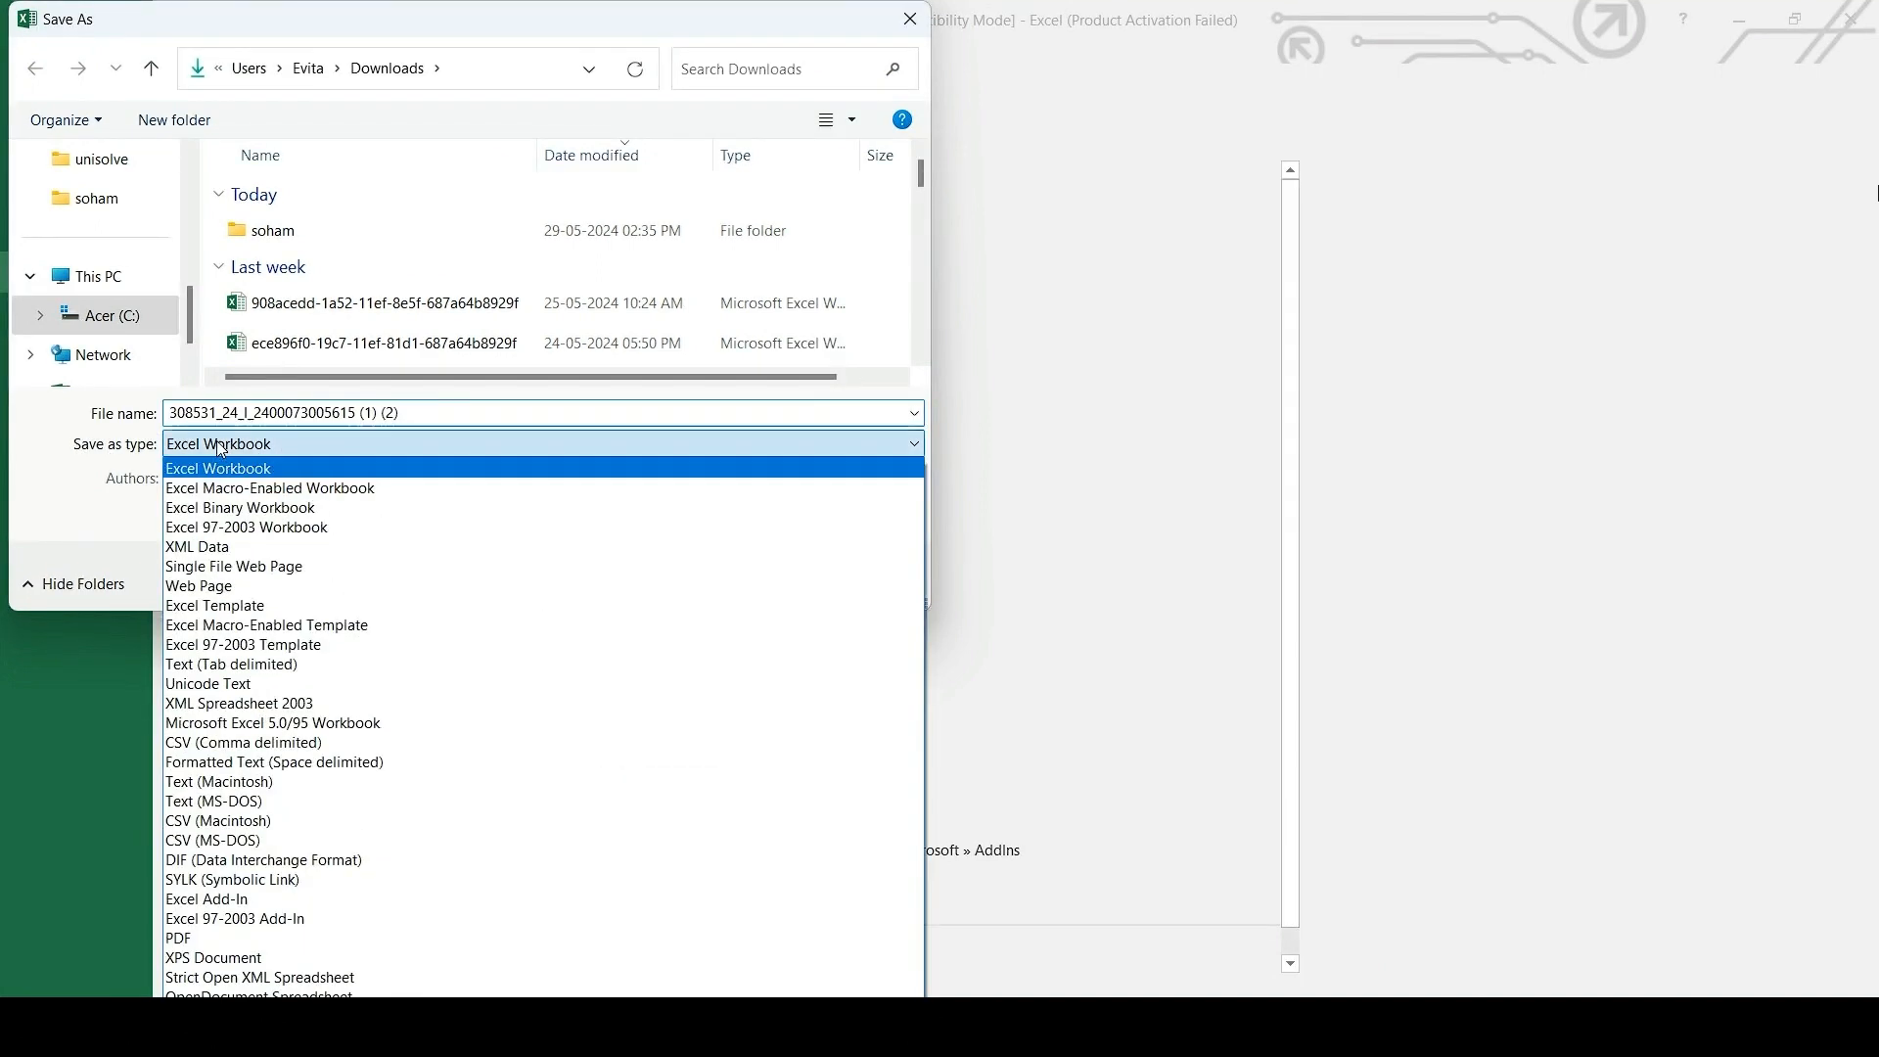
{"action": "left_click", "coordinate": [233, 744]}
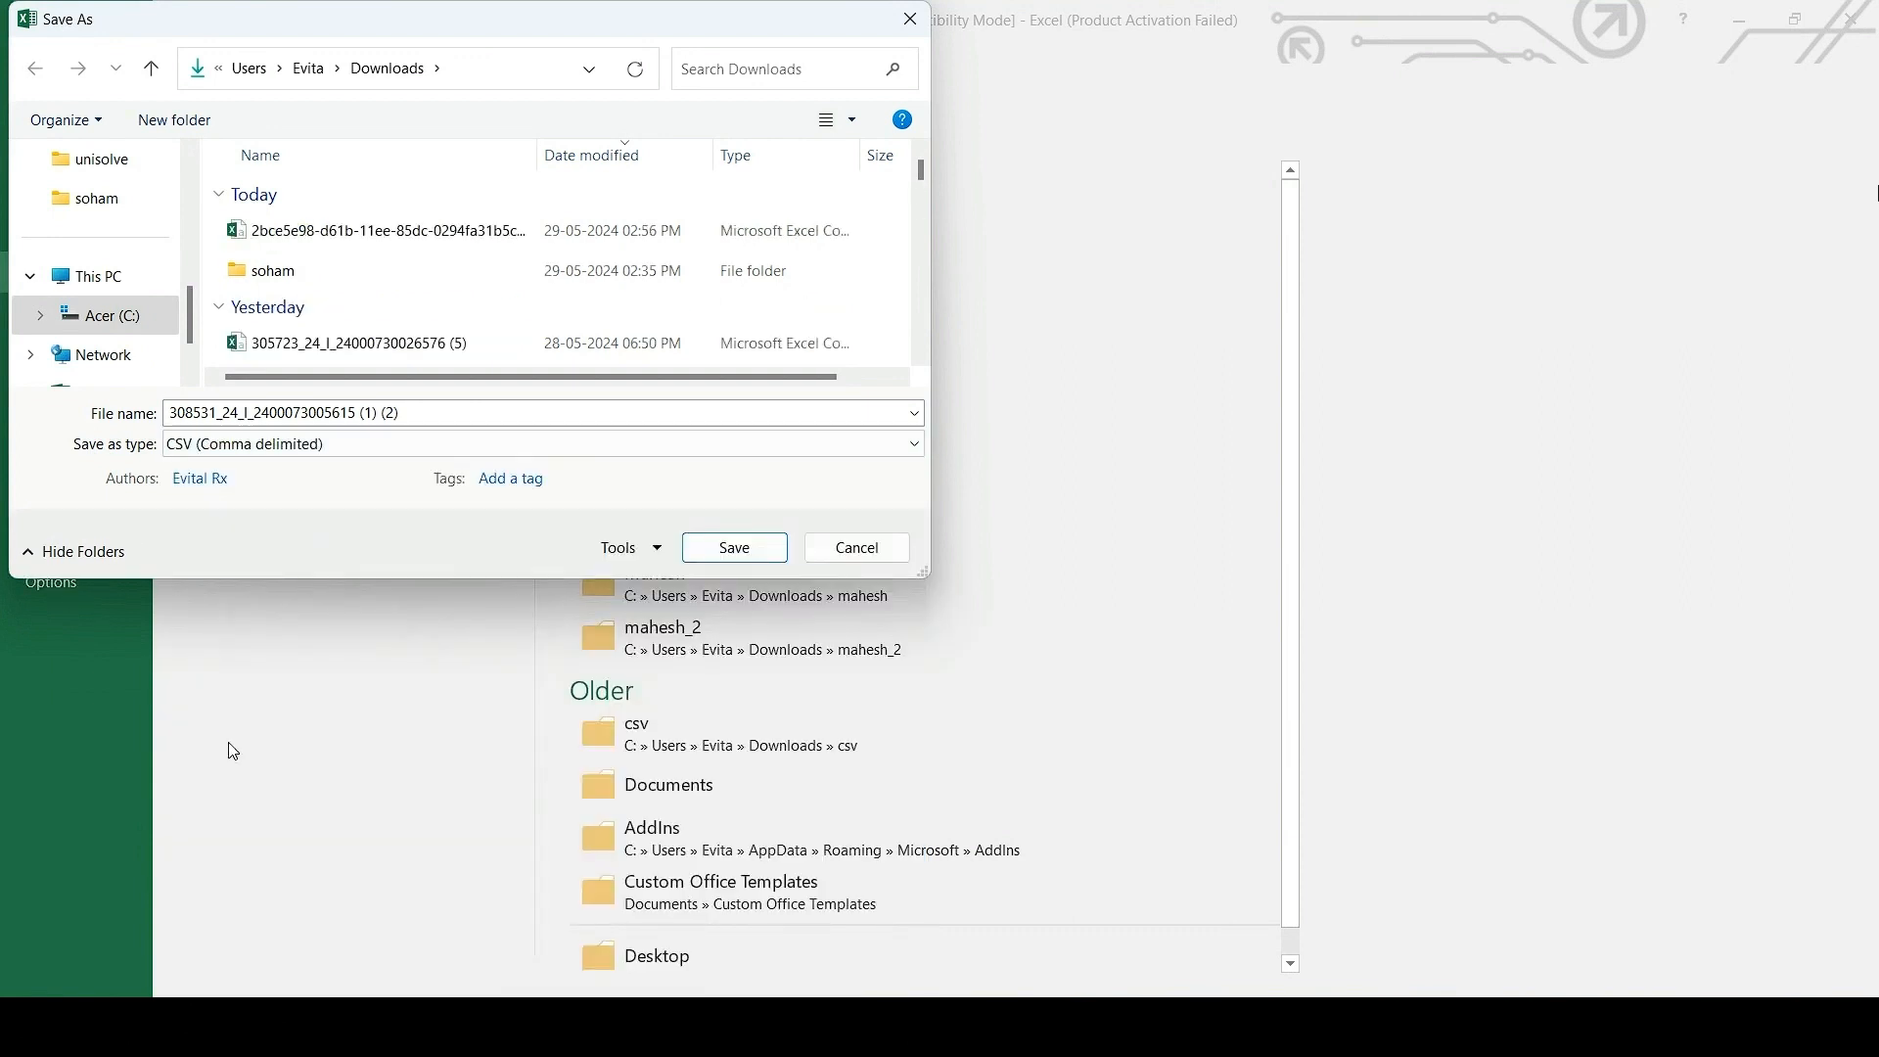
{"action": "left_click", "coordinate": [729, 546]}
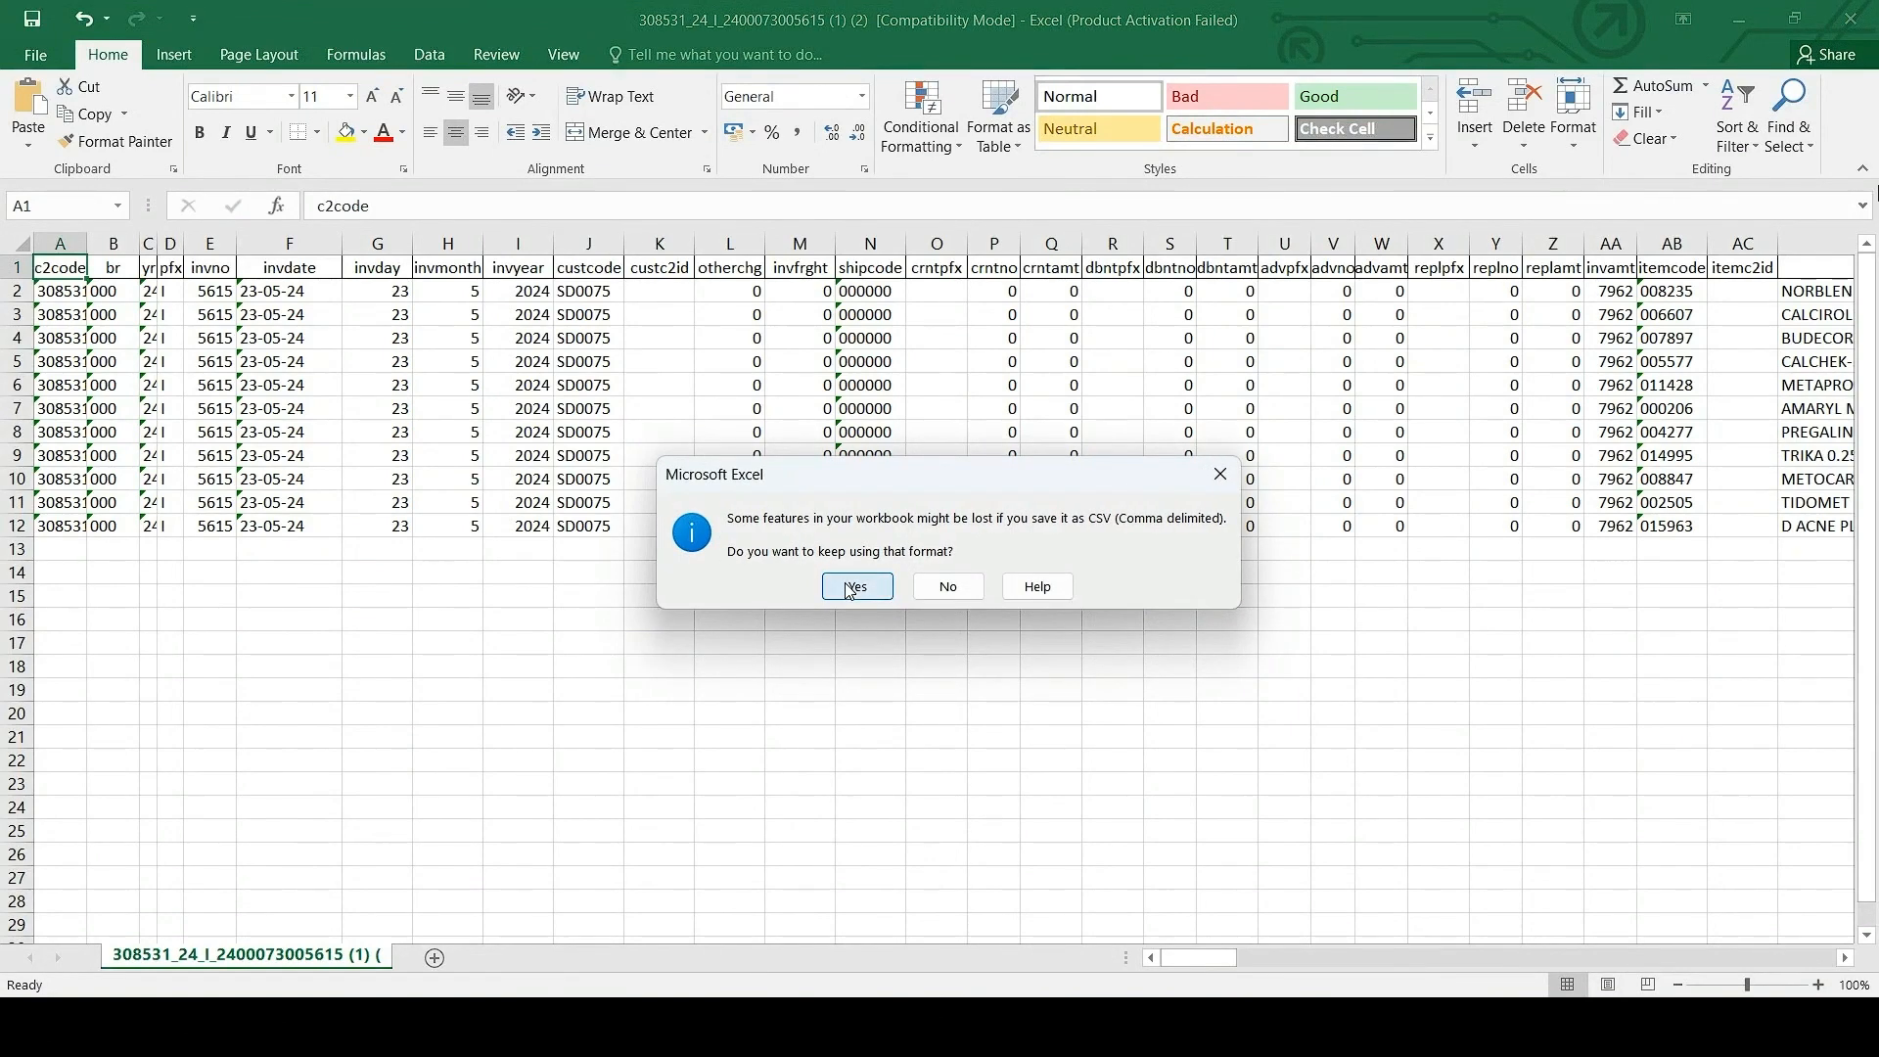
{"action": "left_click", "coordinate": [850, 585]}
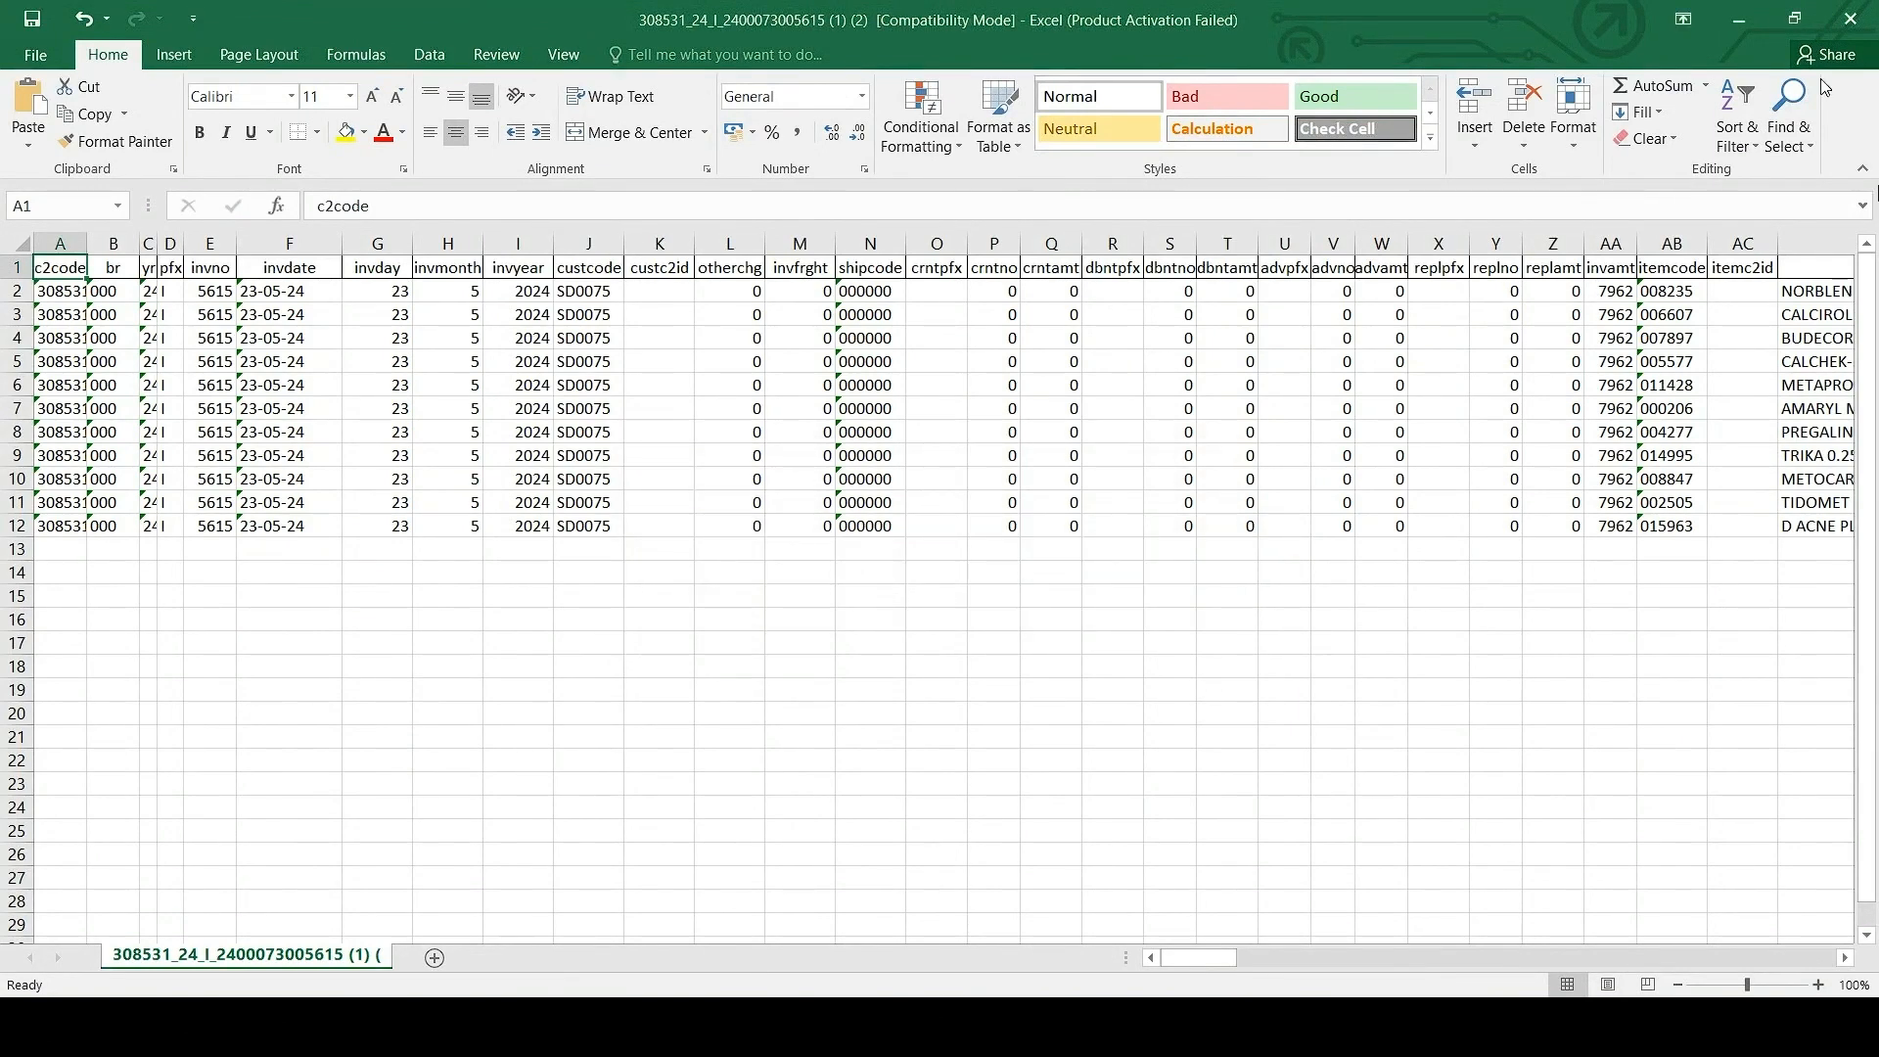
{"action": "left_click", "coordinate": [1856, 12]}
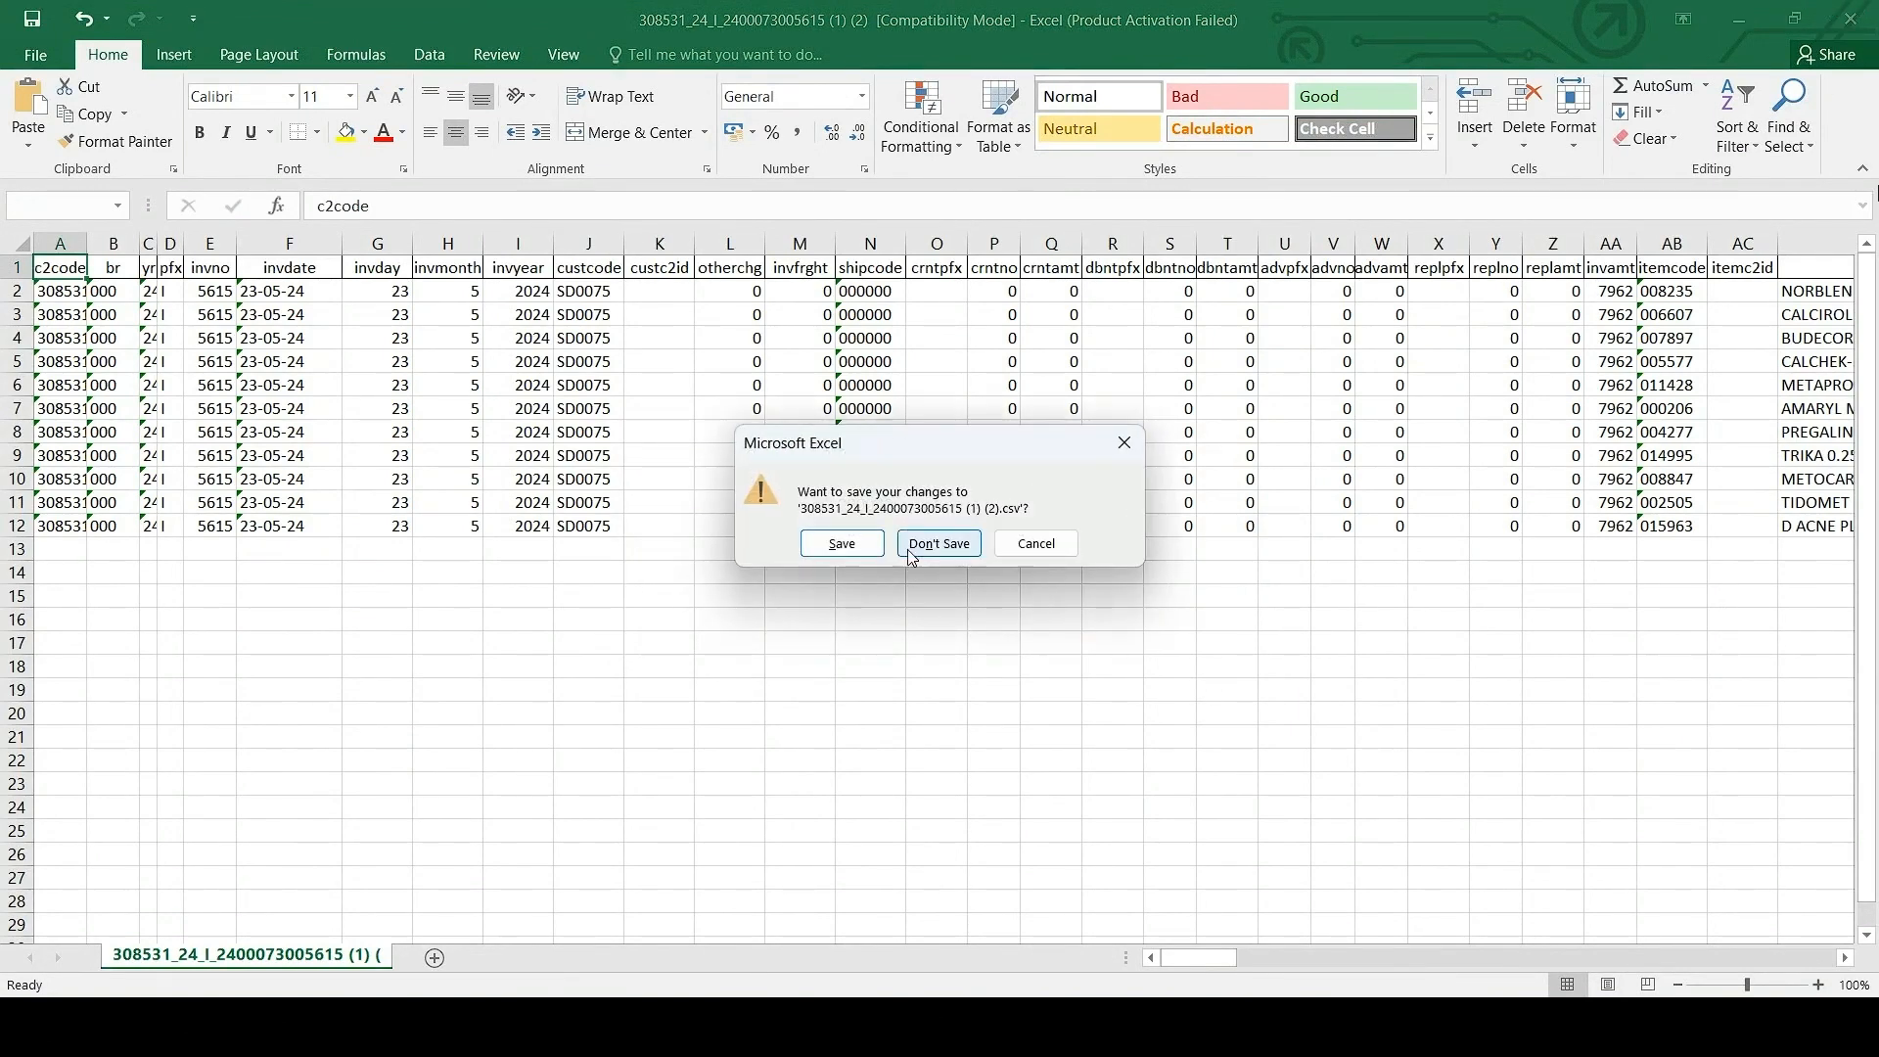
{"action": "left_click", "coordinate": [842, 544]}
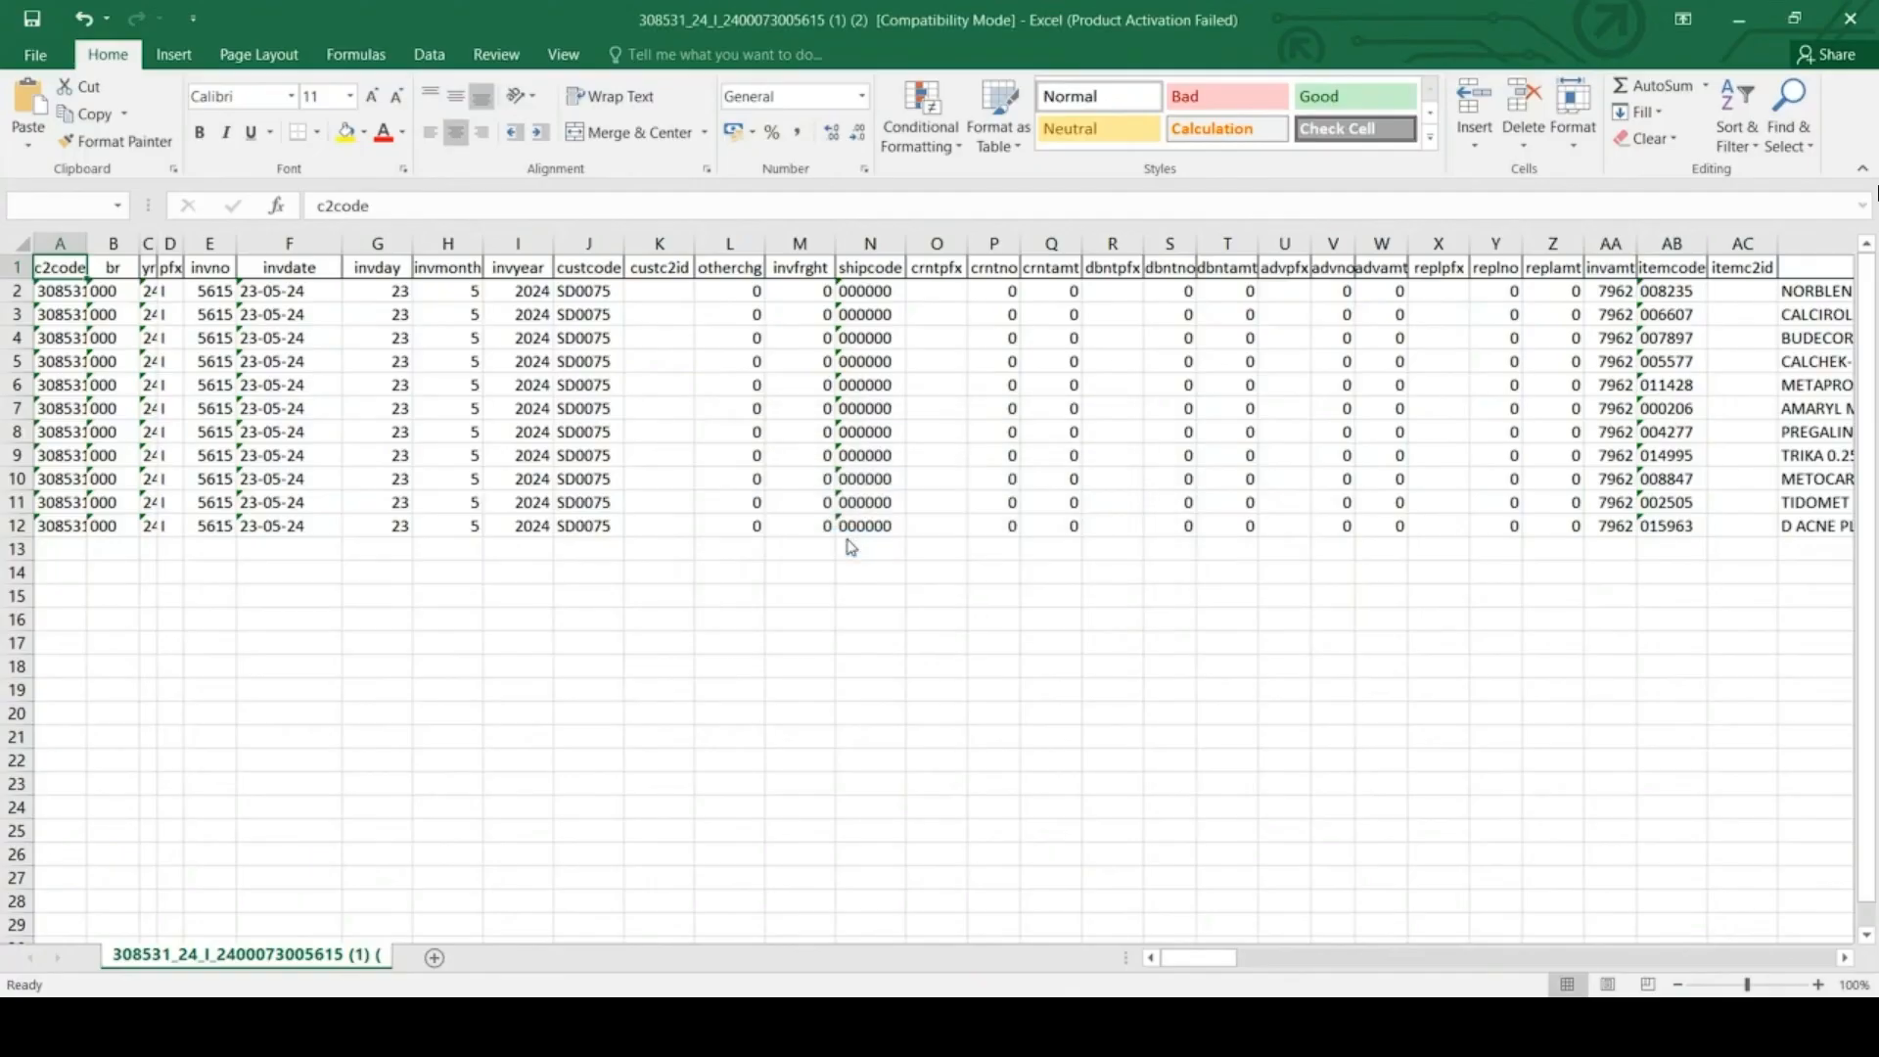
{"action": "left_click", "coordinate": [728, 552]}
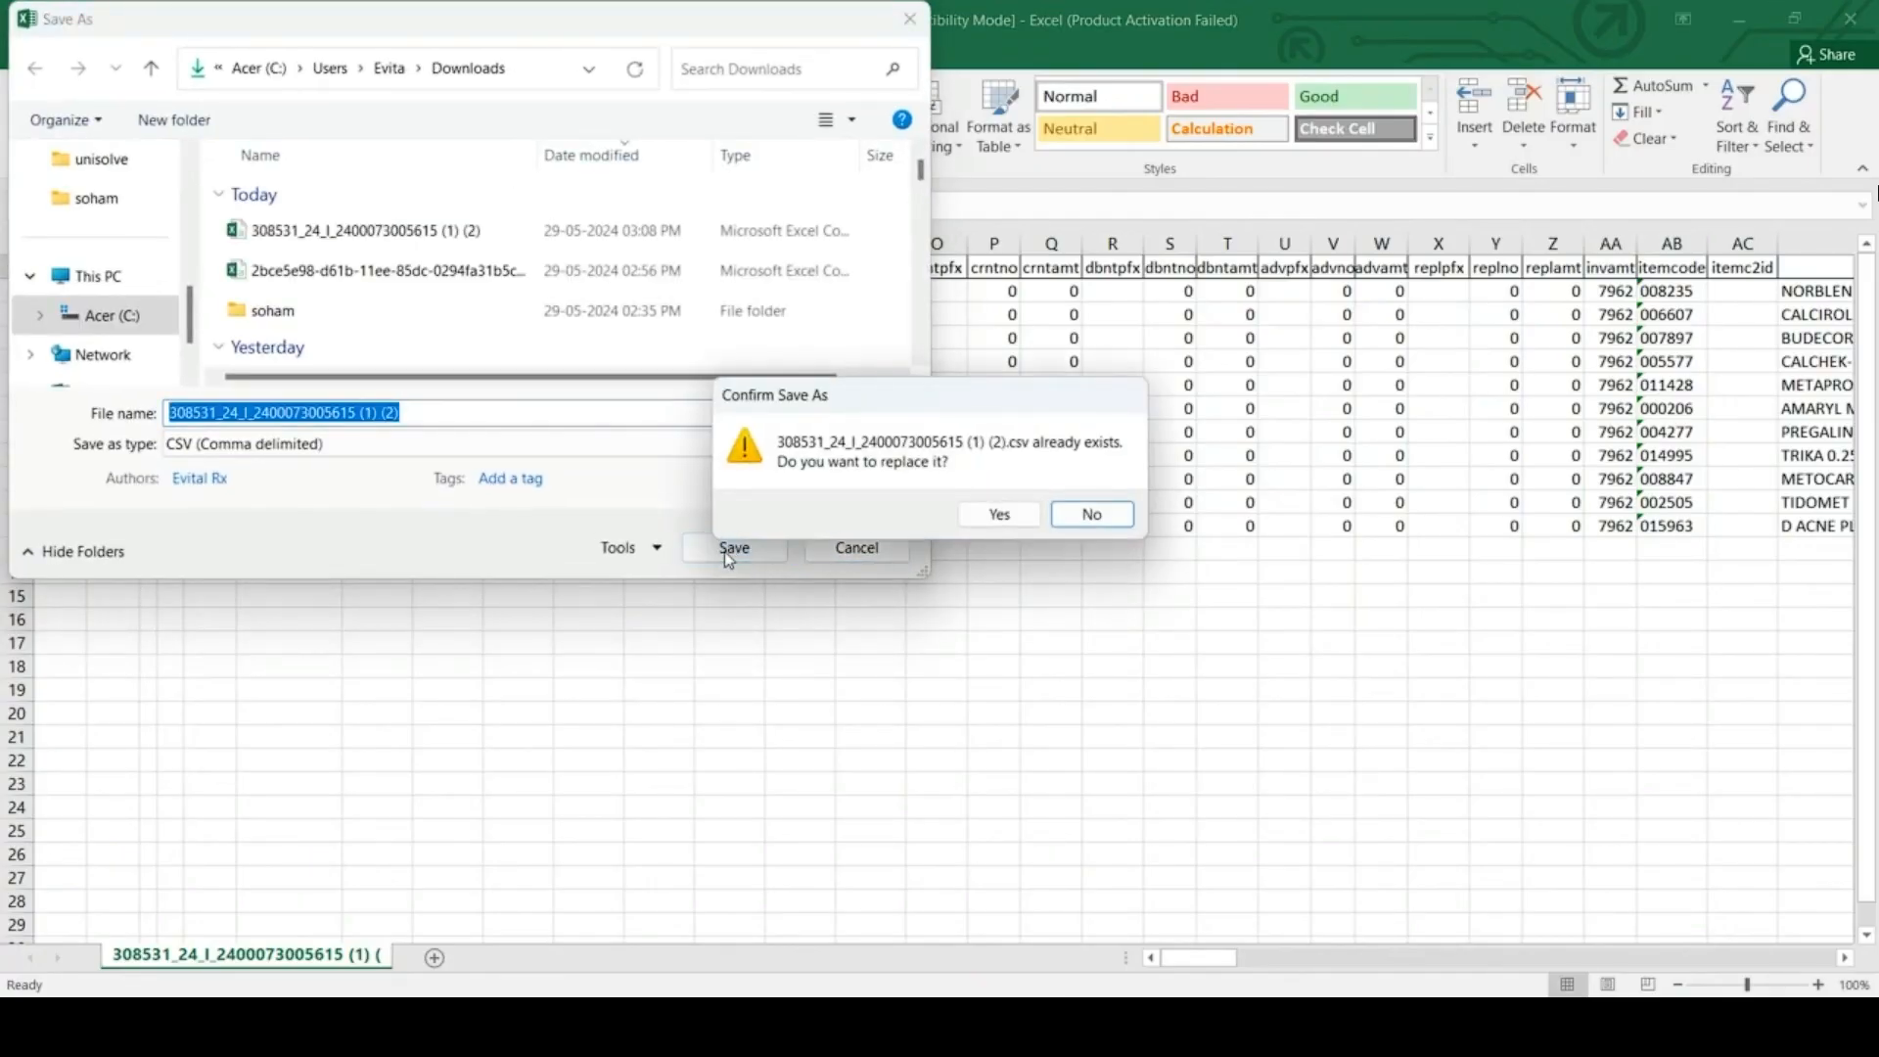
{"action": "left_click", "coordinate": [996, 513]}
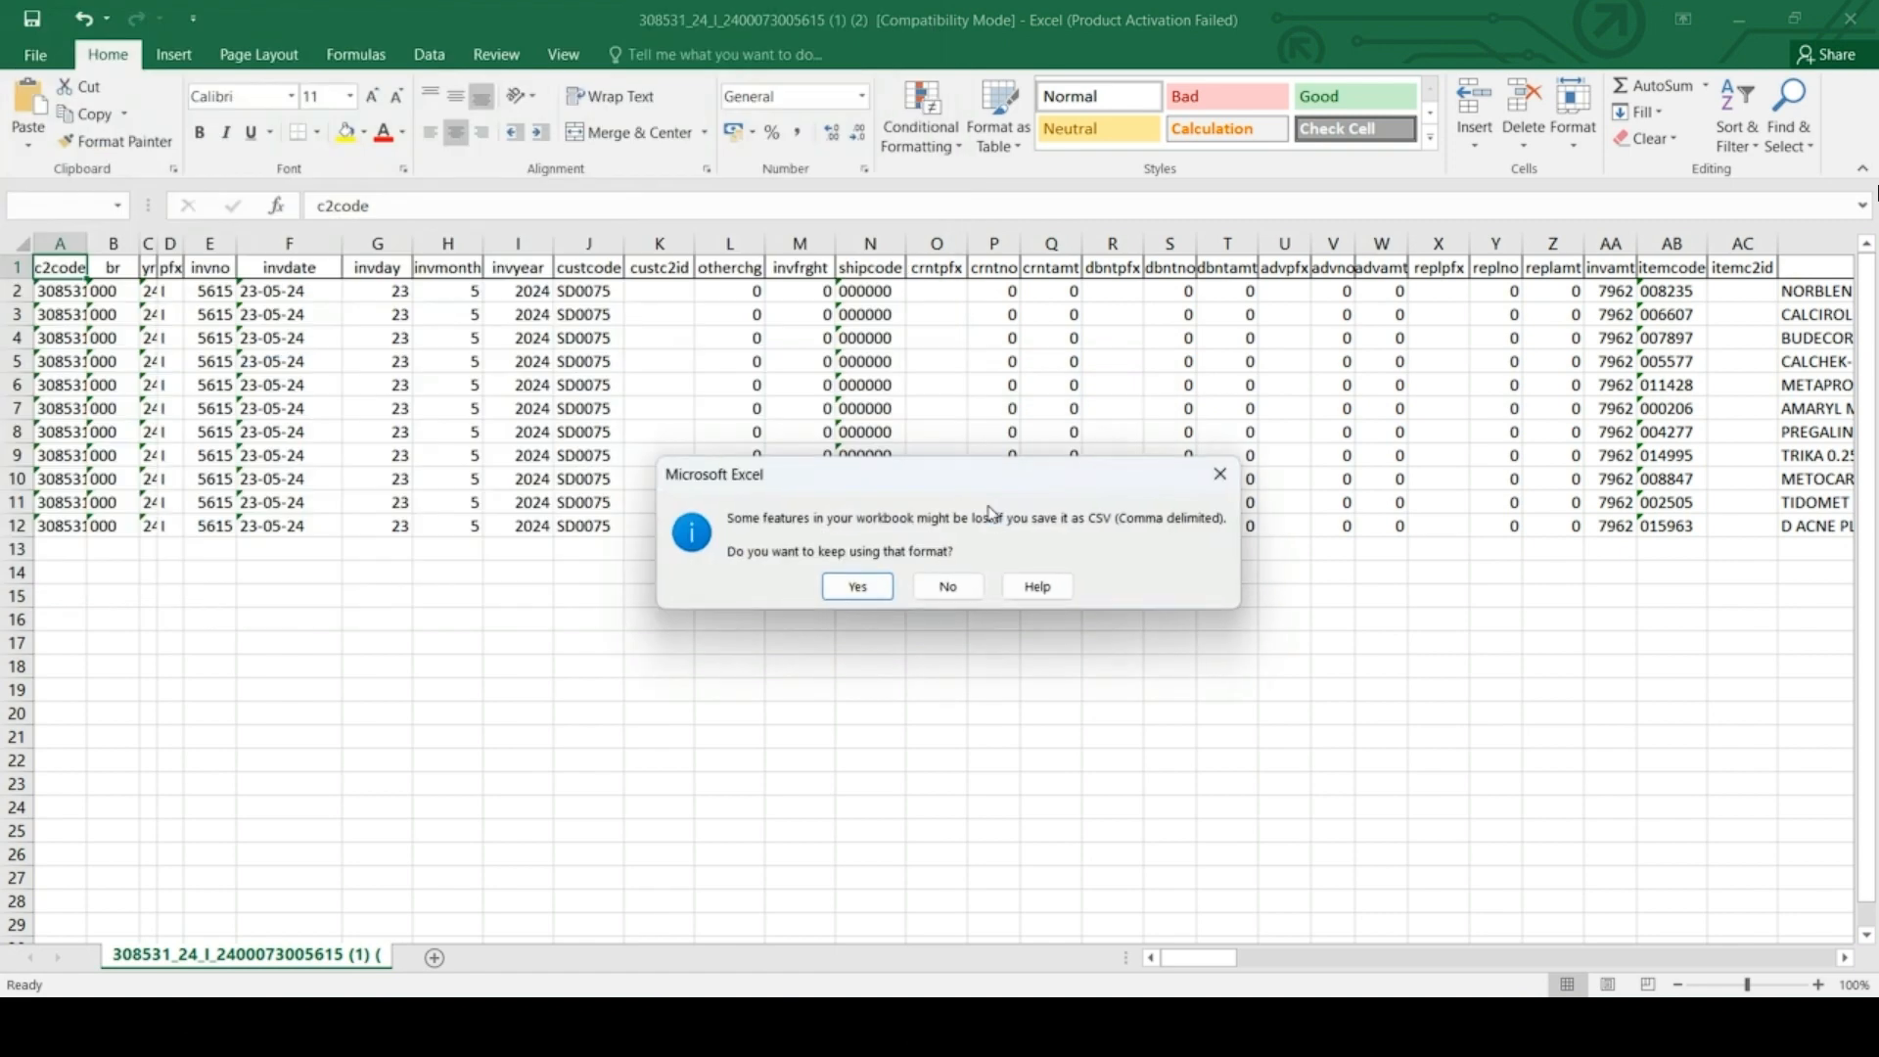
{"action": "left_click", "coordinate": [866, 587]}
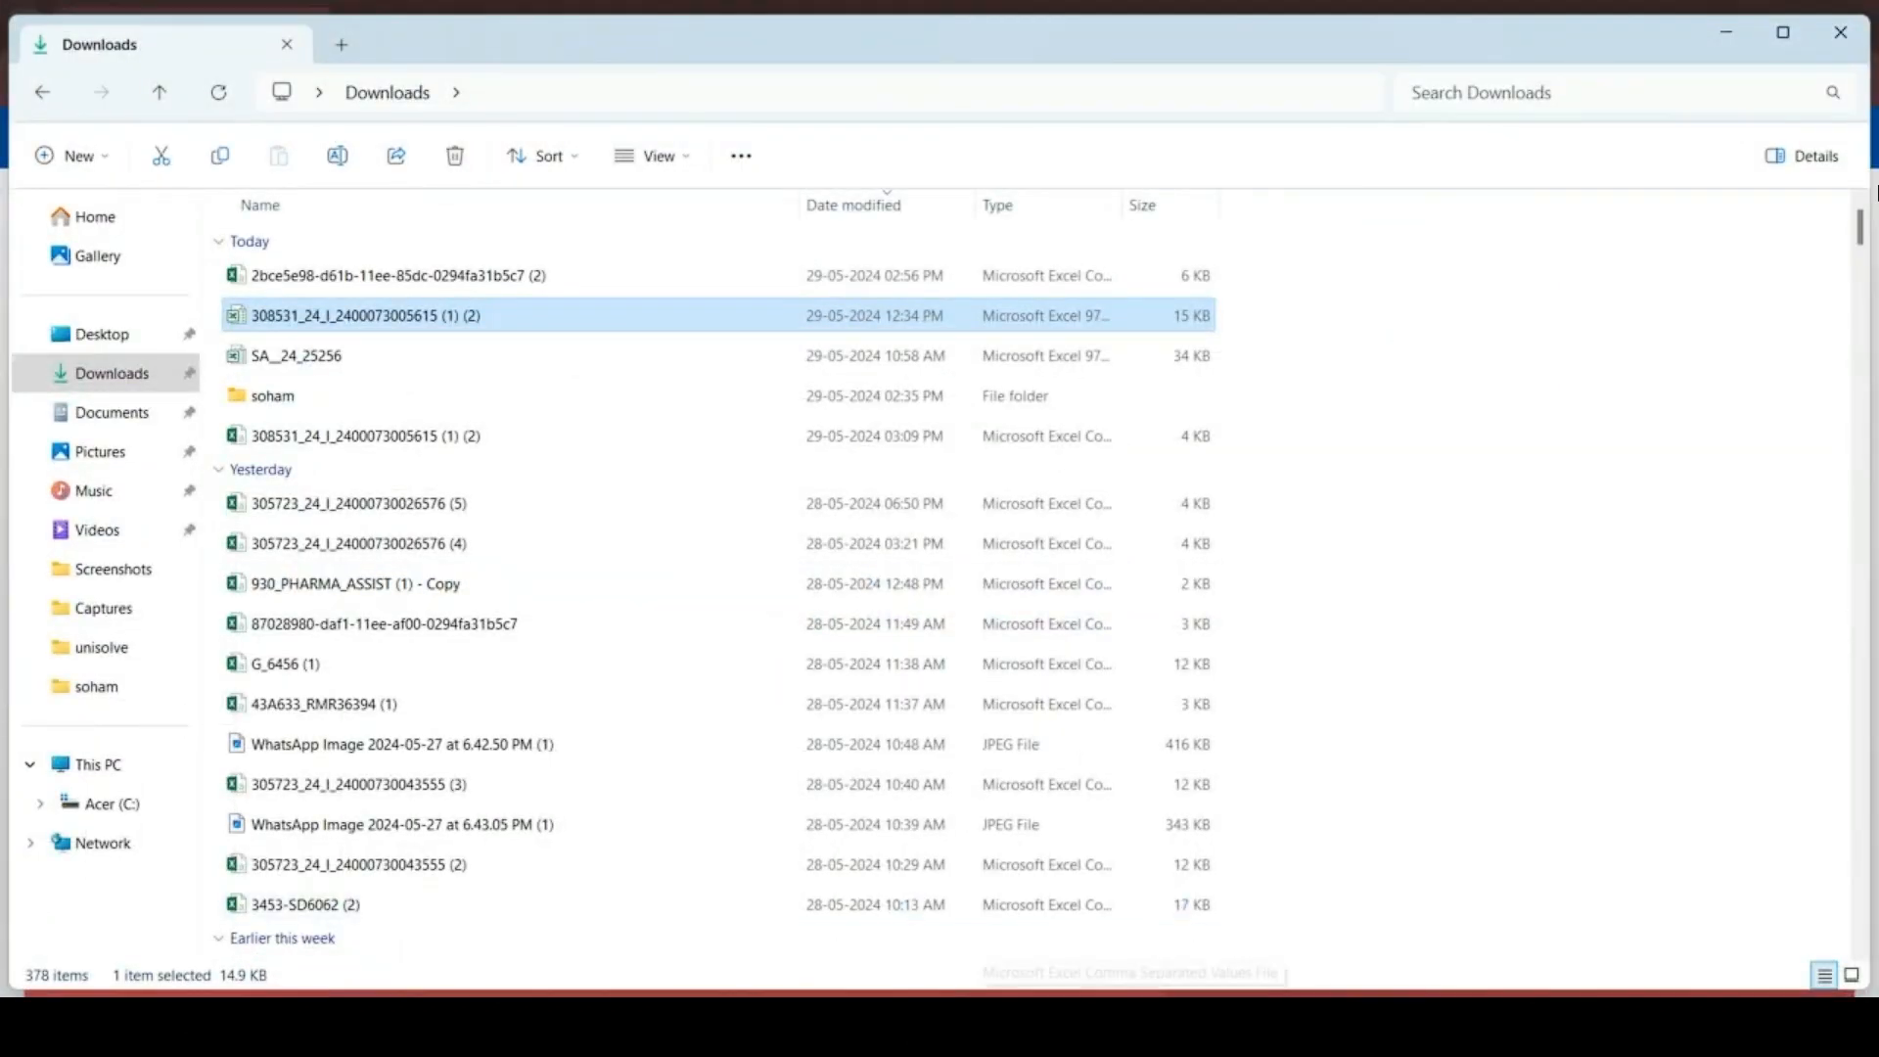
{"action": "left_click", "coordinate": [1077, 1026]}
{"action": "left_click", "coordinate": [952, 955]}
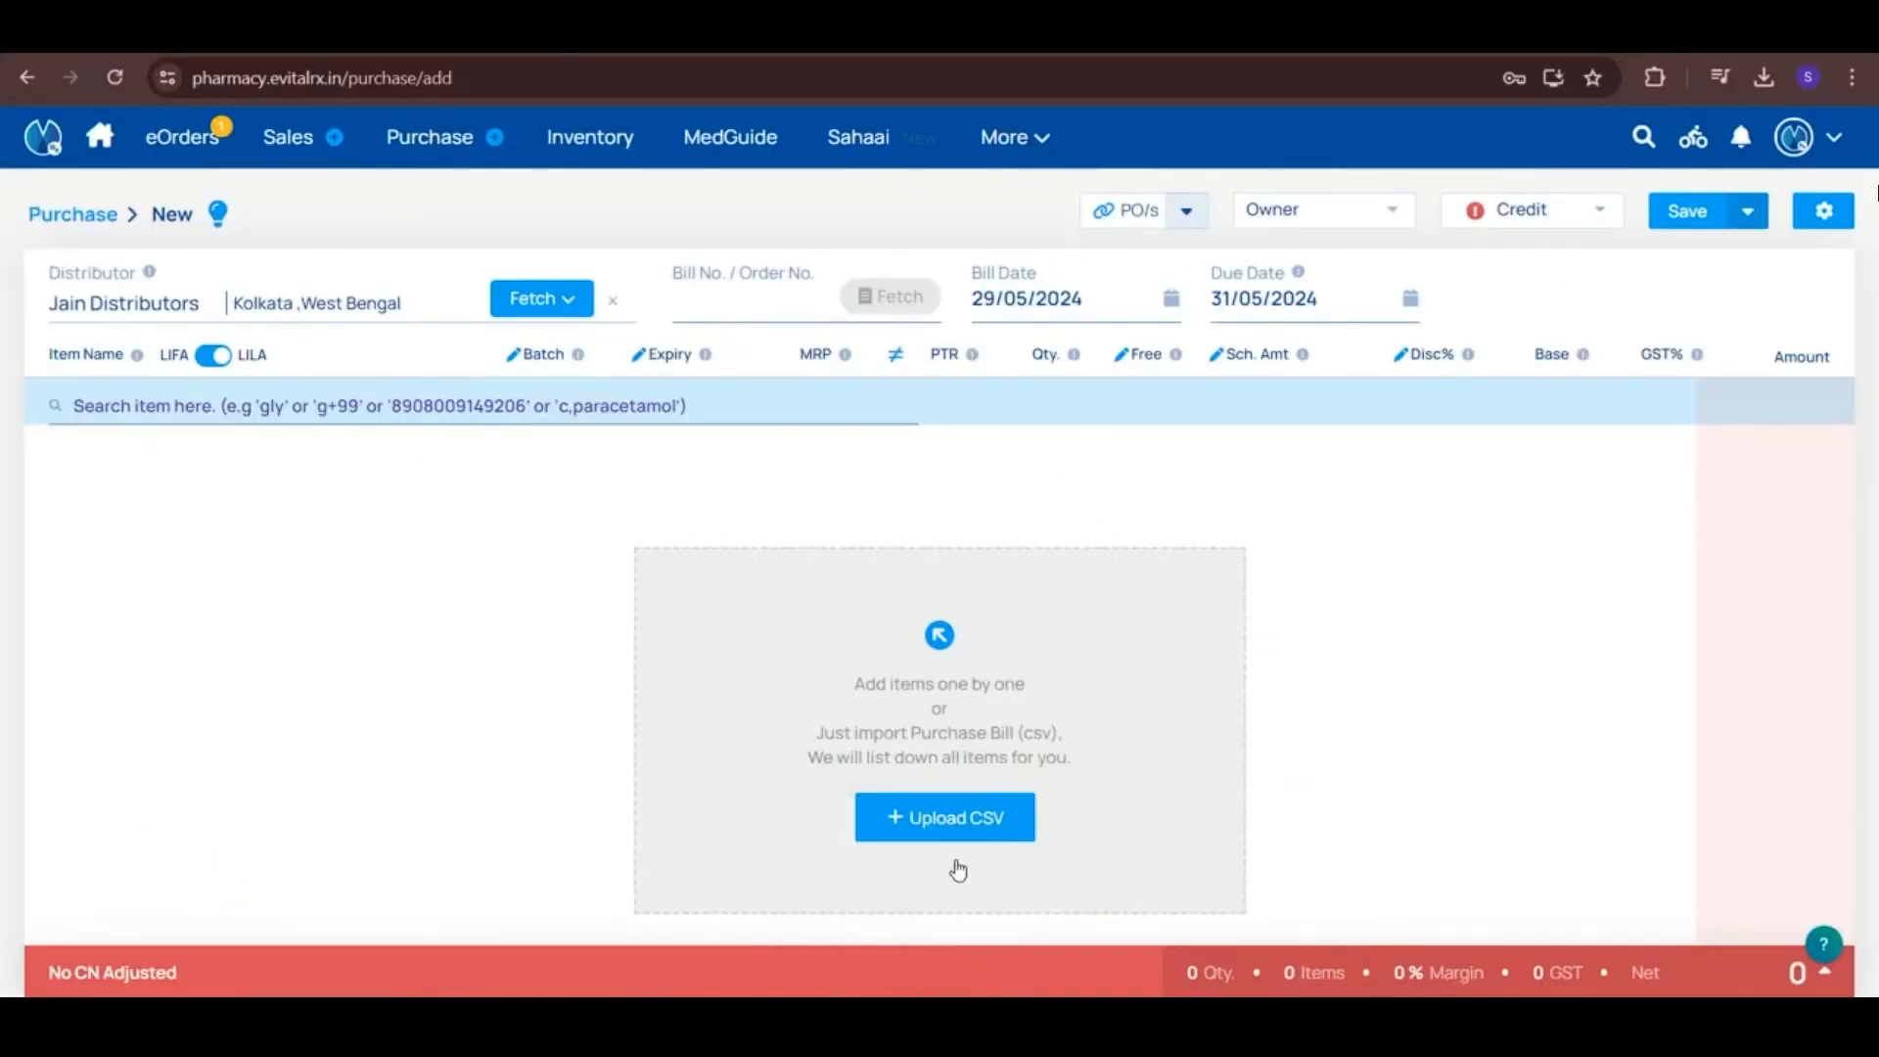
{"action": "left_click", "coordinate": [907, 833]}
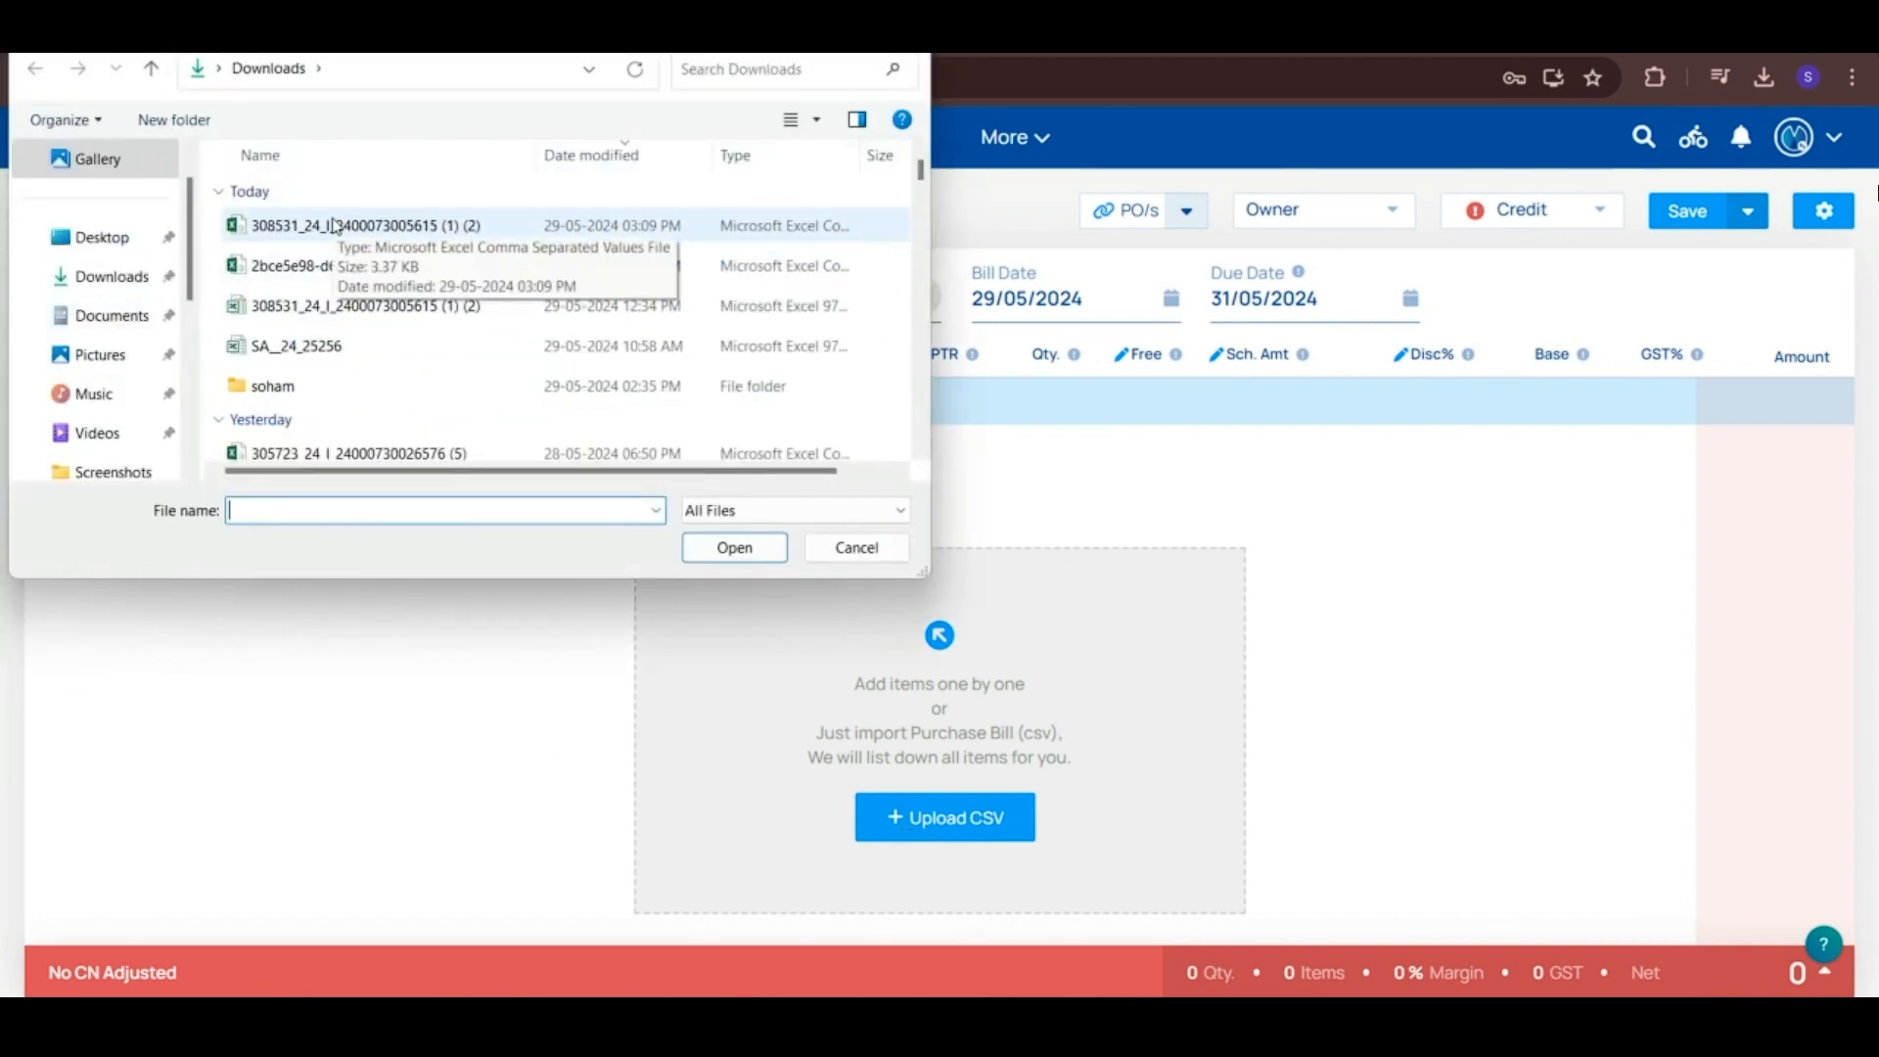
{"action": "left_click", "coordinate": [334, 226]}
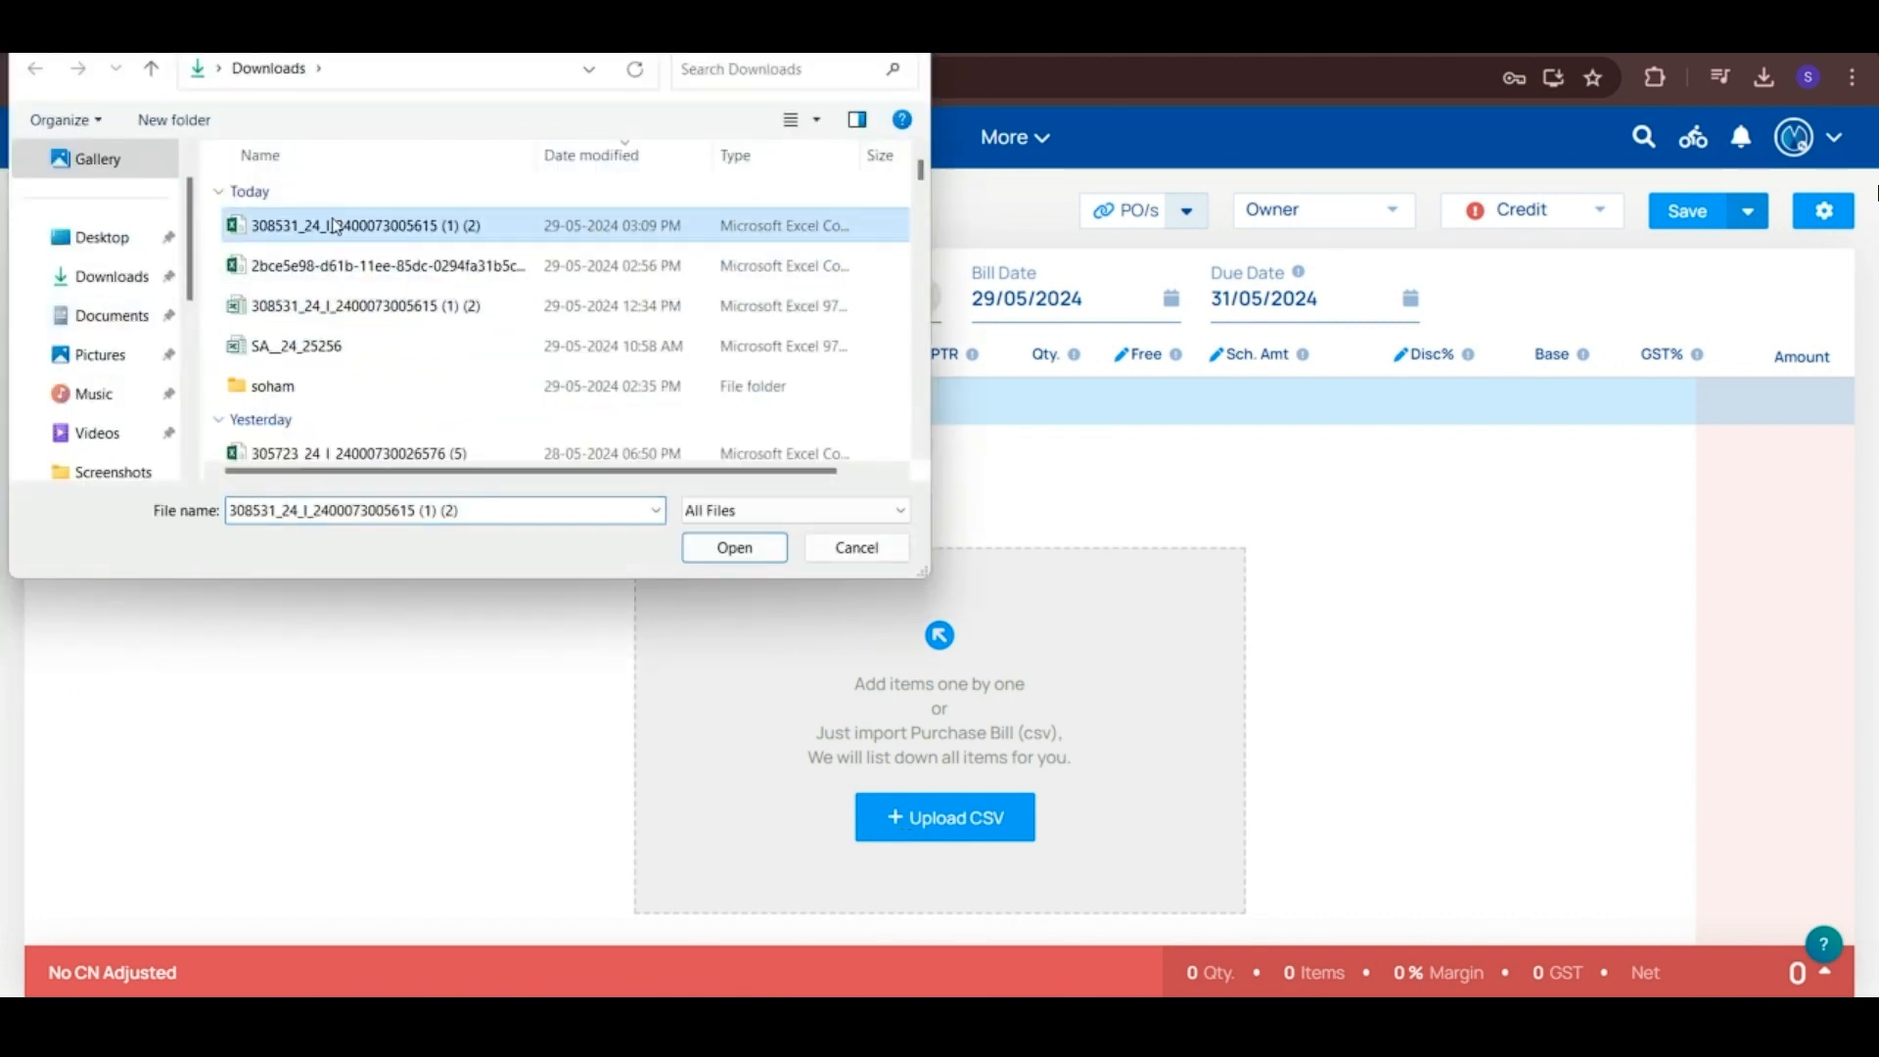
{"action": "left_click", "coordinate": [727, 556]}
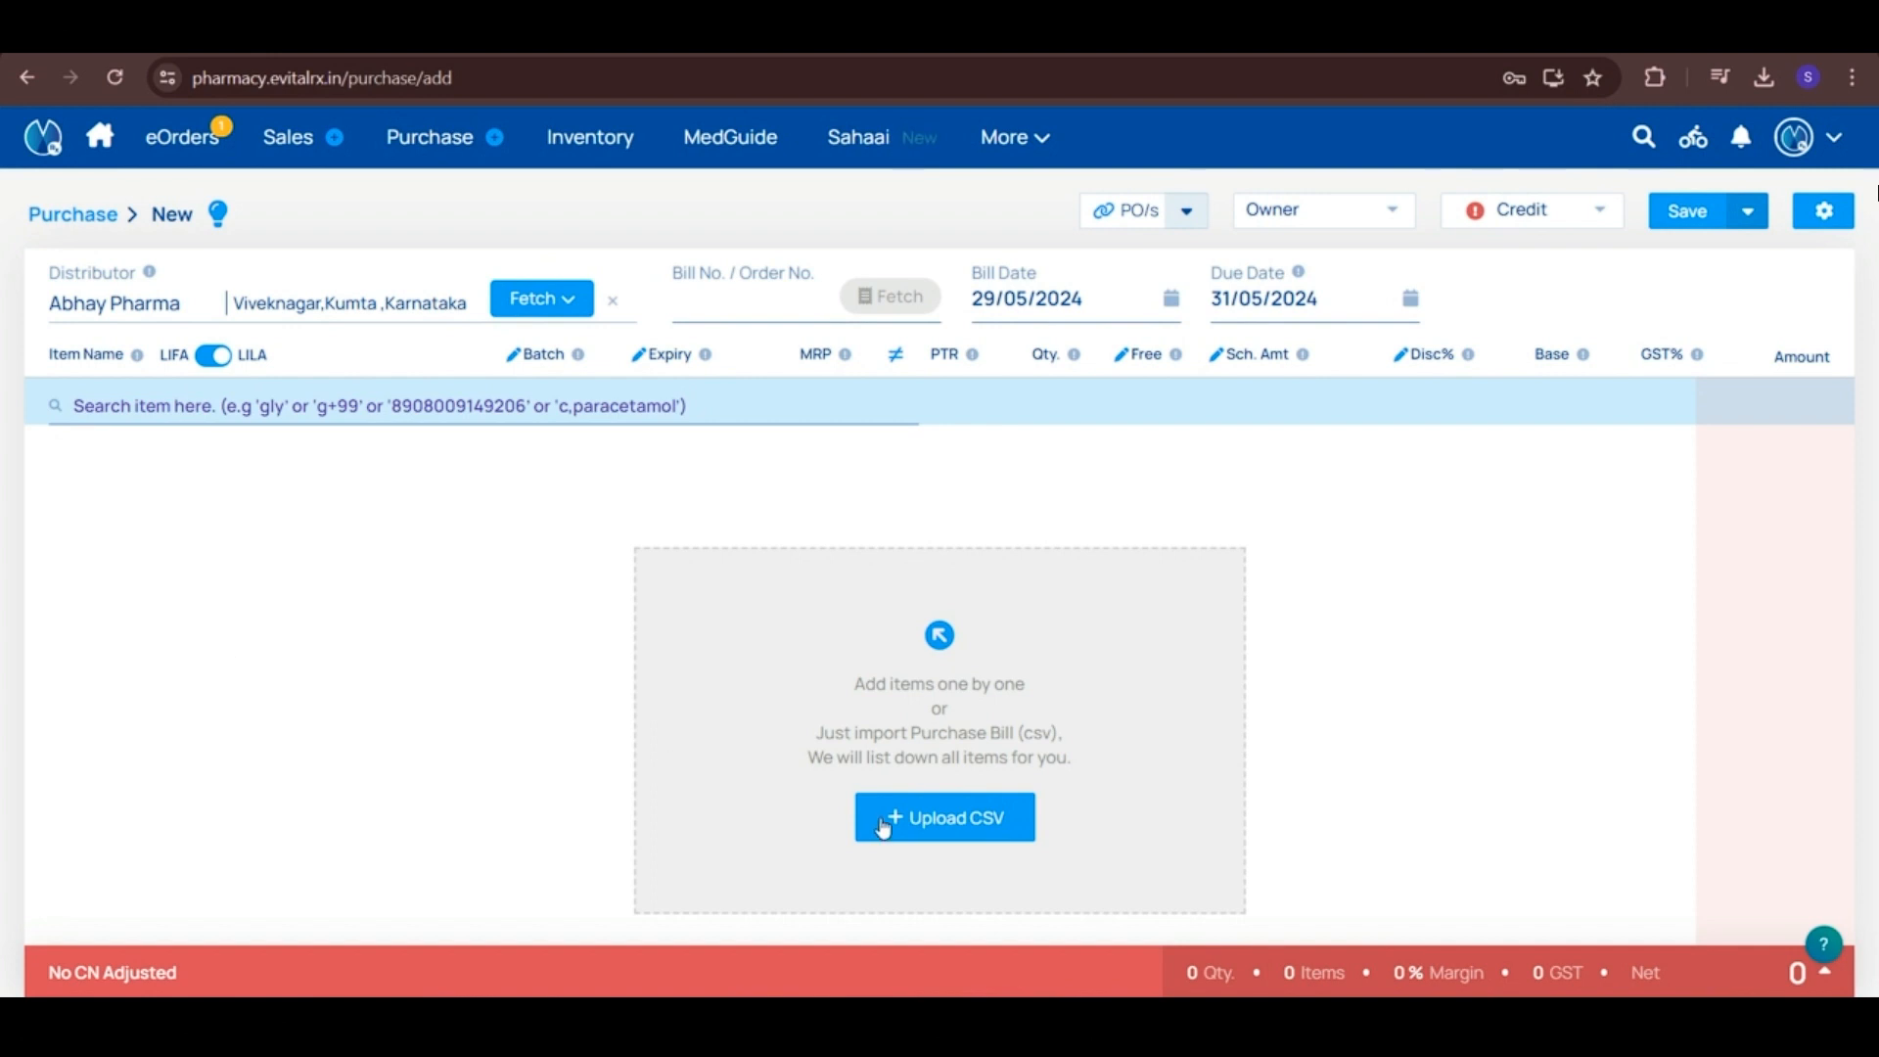
- Try to upload the Excel file SA__24_25256 as the Abhay Pharma purchase bill, declining to report the issue
{"action": "left_click", "coordinate": [897, 827]}
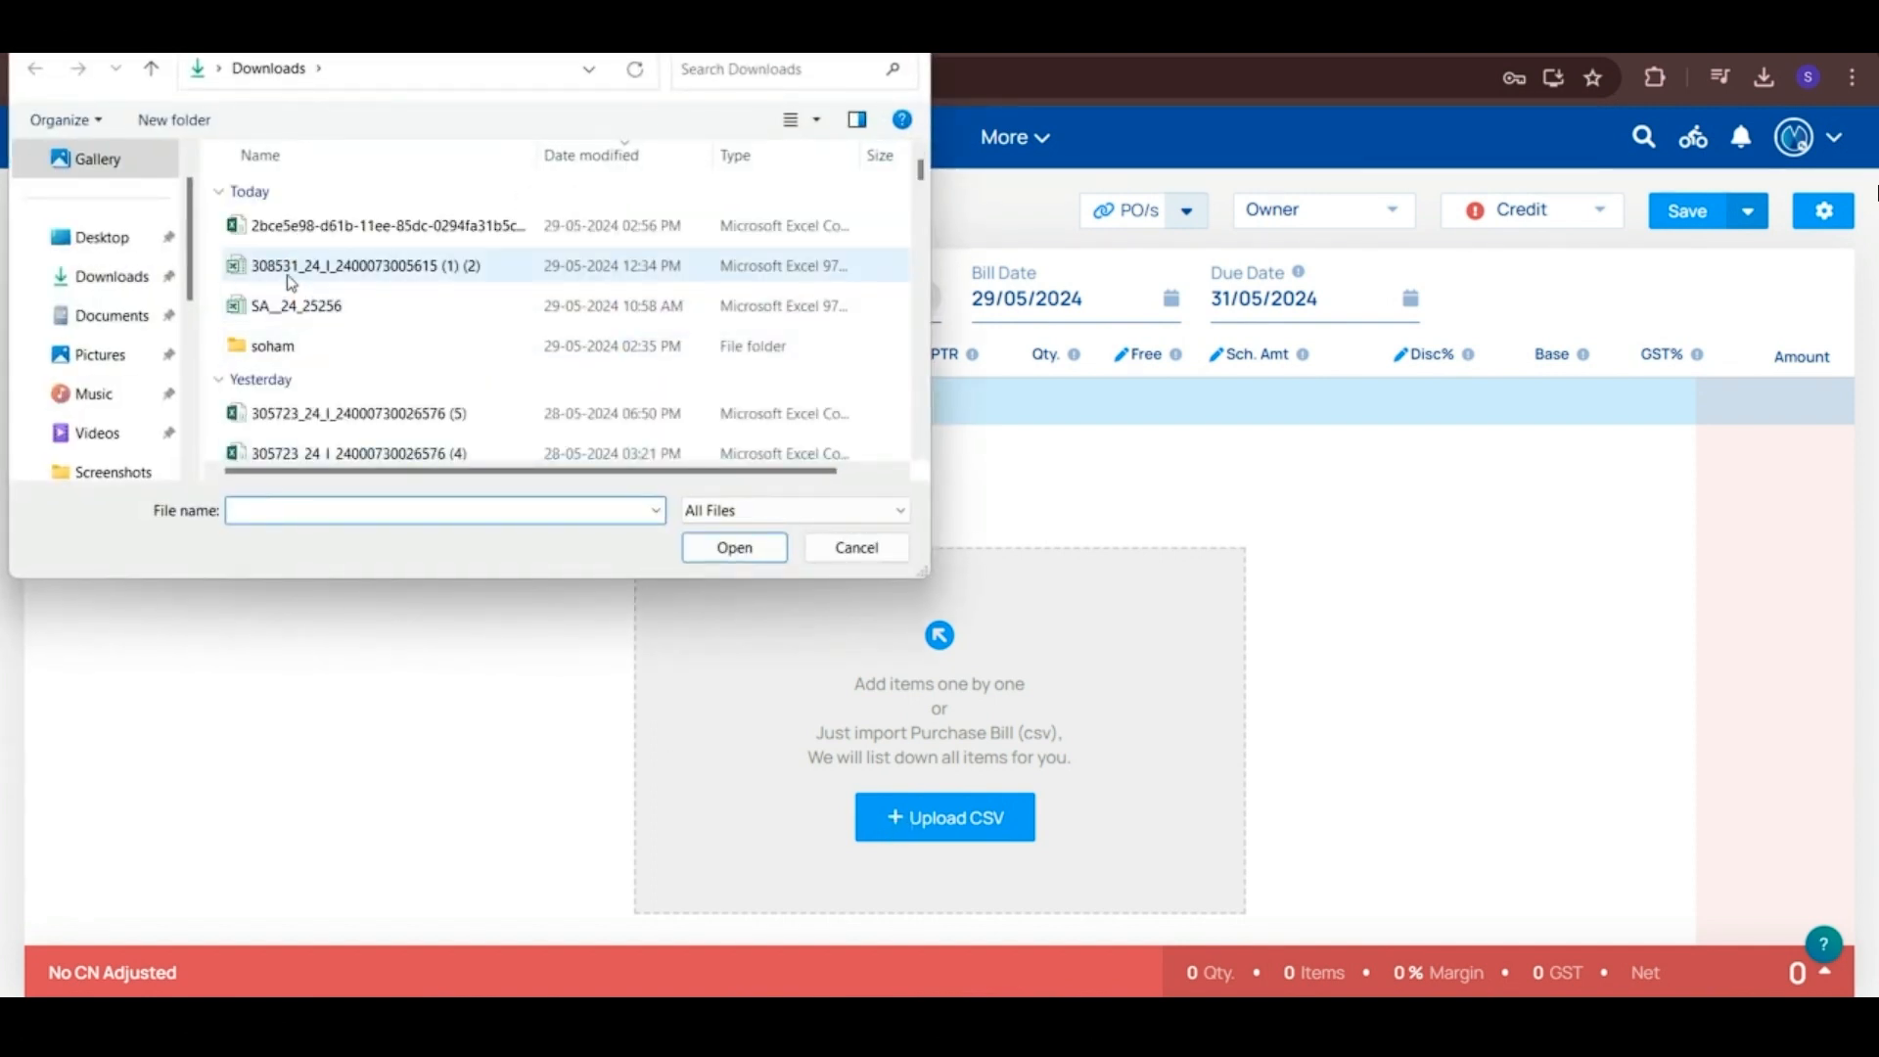
{"action": "left_click", "coordinate": [296, 307]}
{"action": "left_click", "coordinate": [734, 548]}
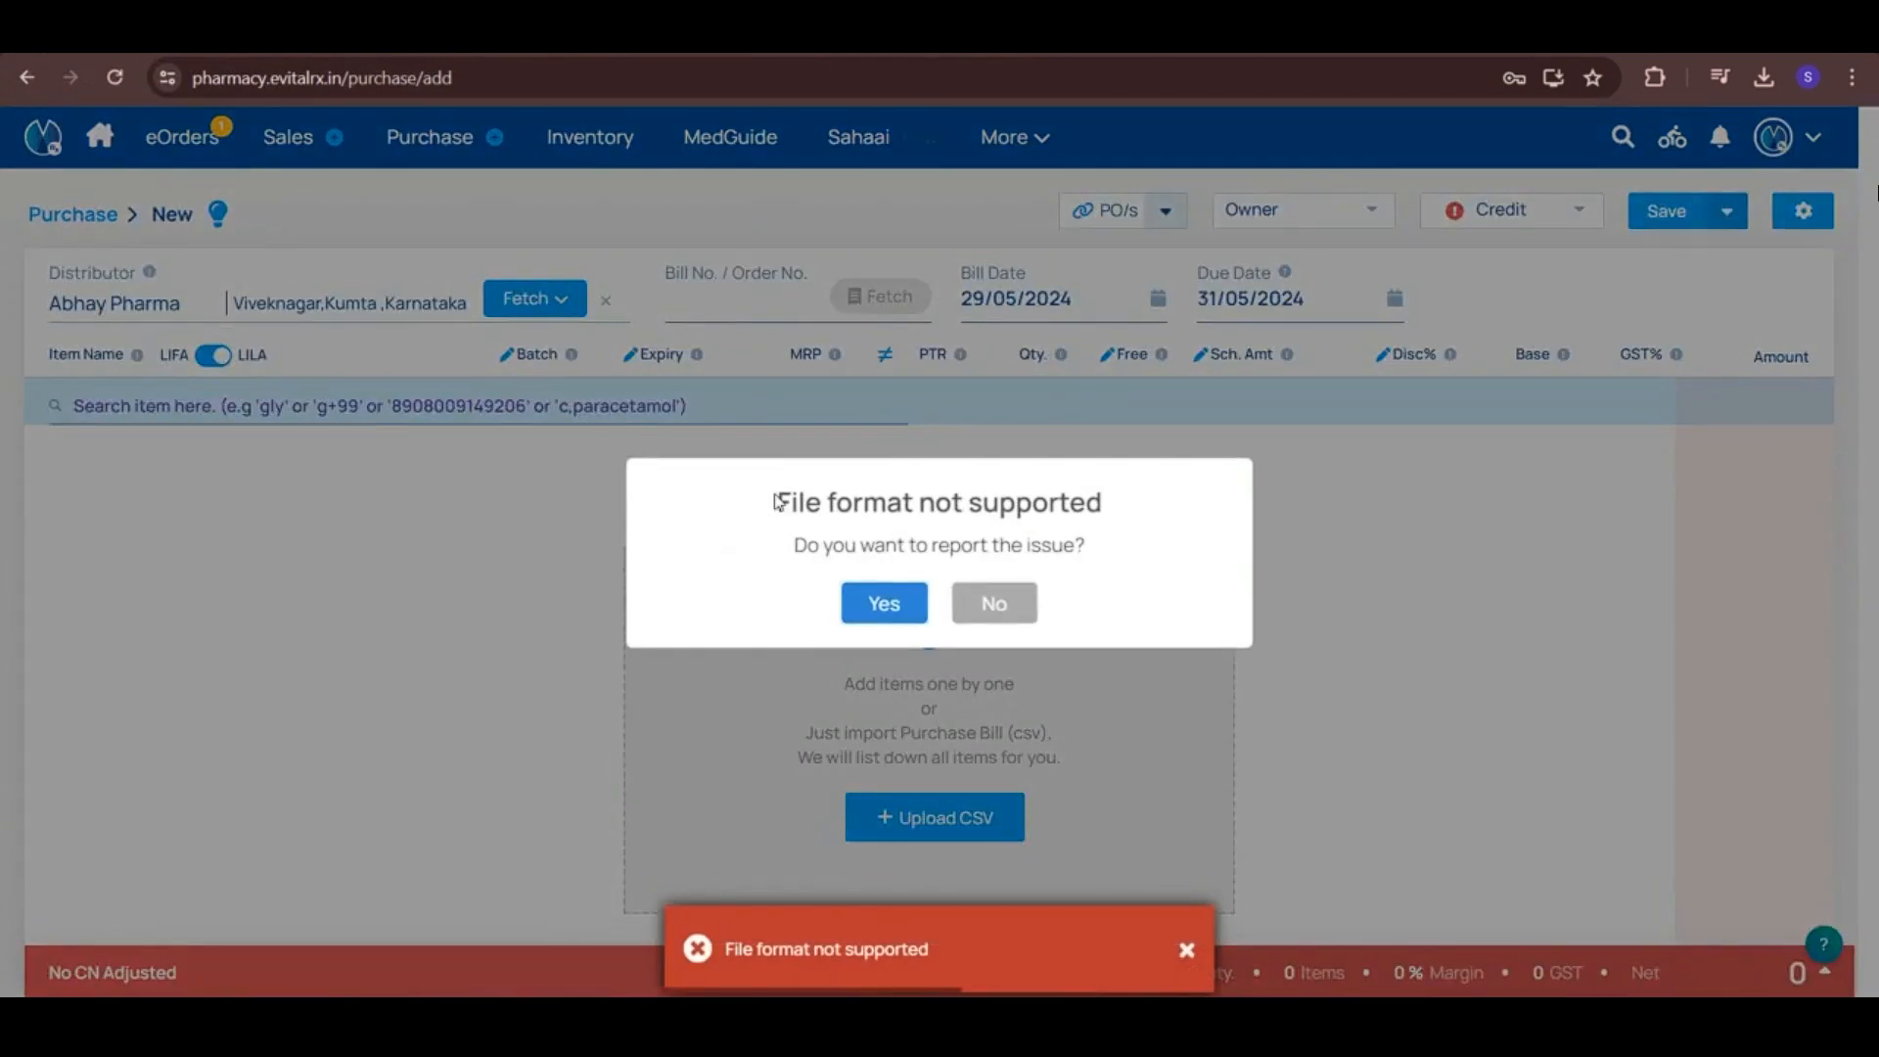
{"action": "left_click_drag", "start_coordinate": [775, 501], "coordinate": [1136, 533]}
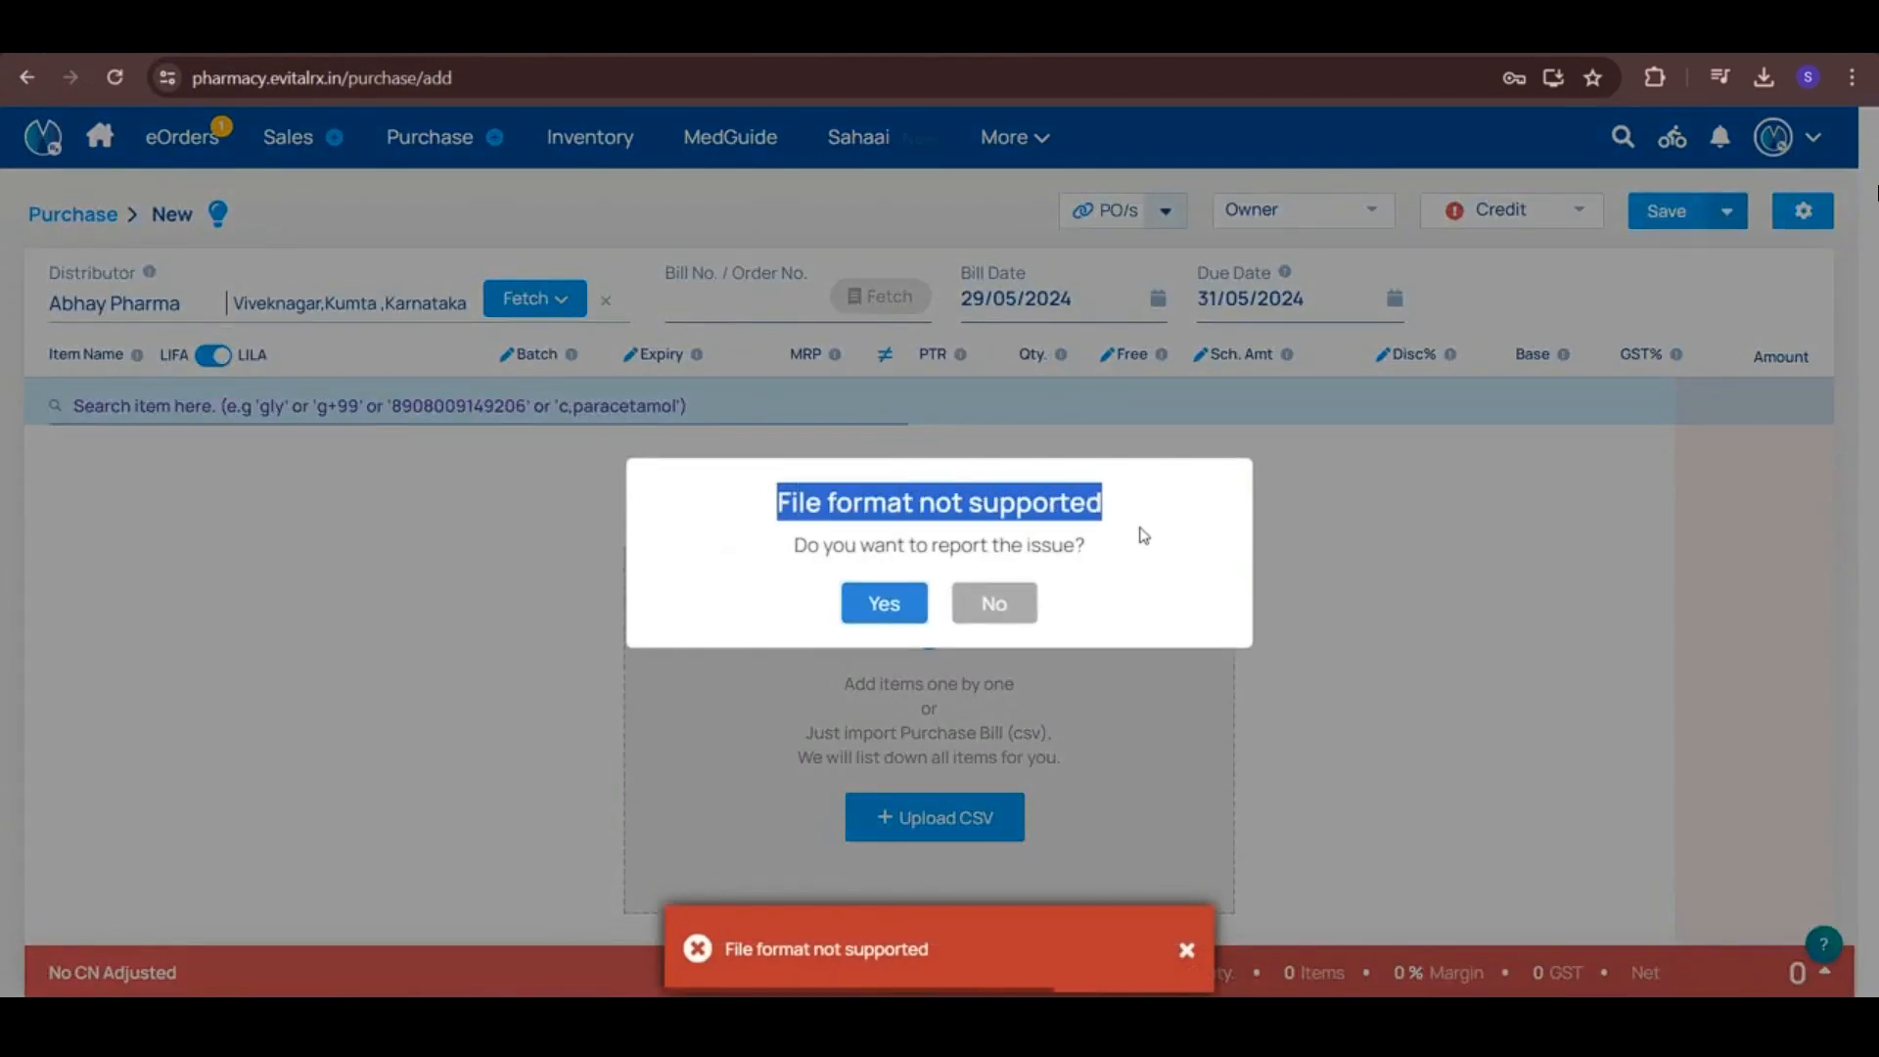
{"action": "left_click", "coordinate": [991, 602]}
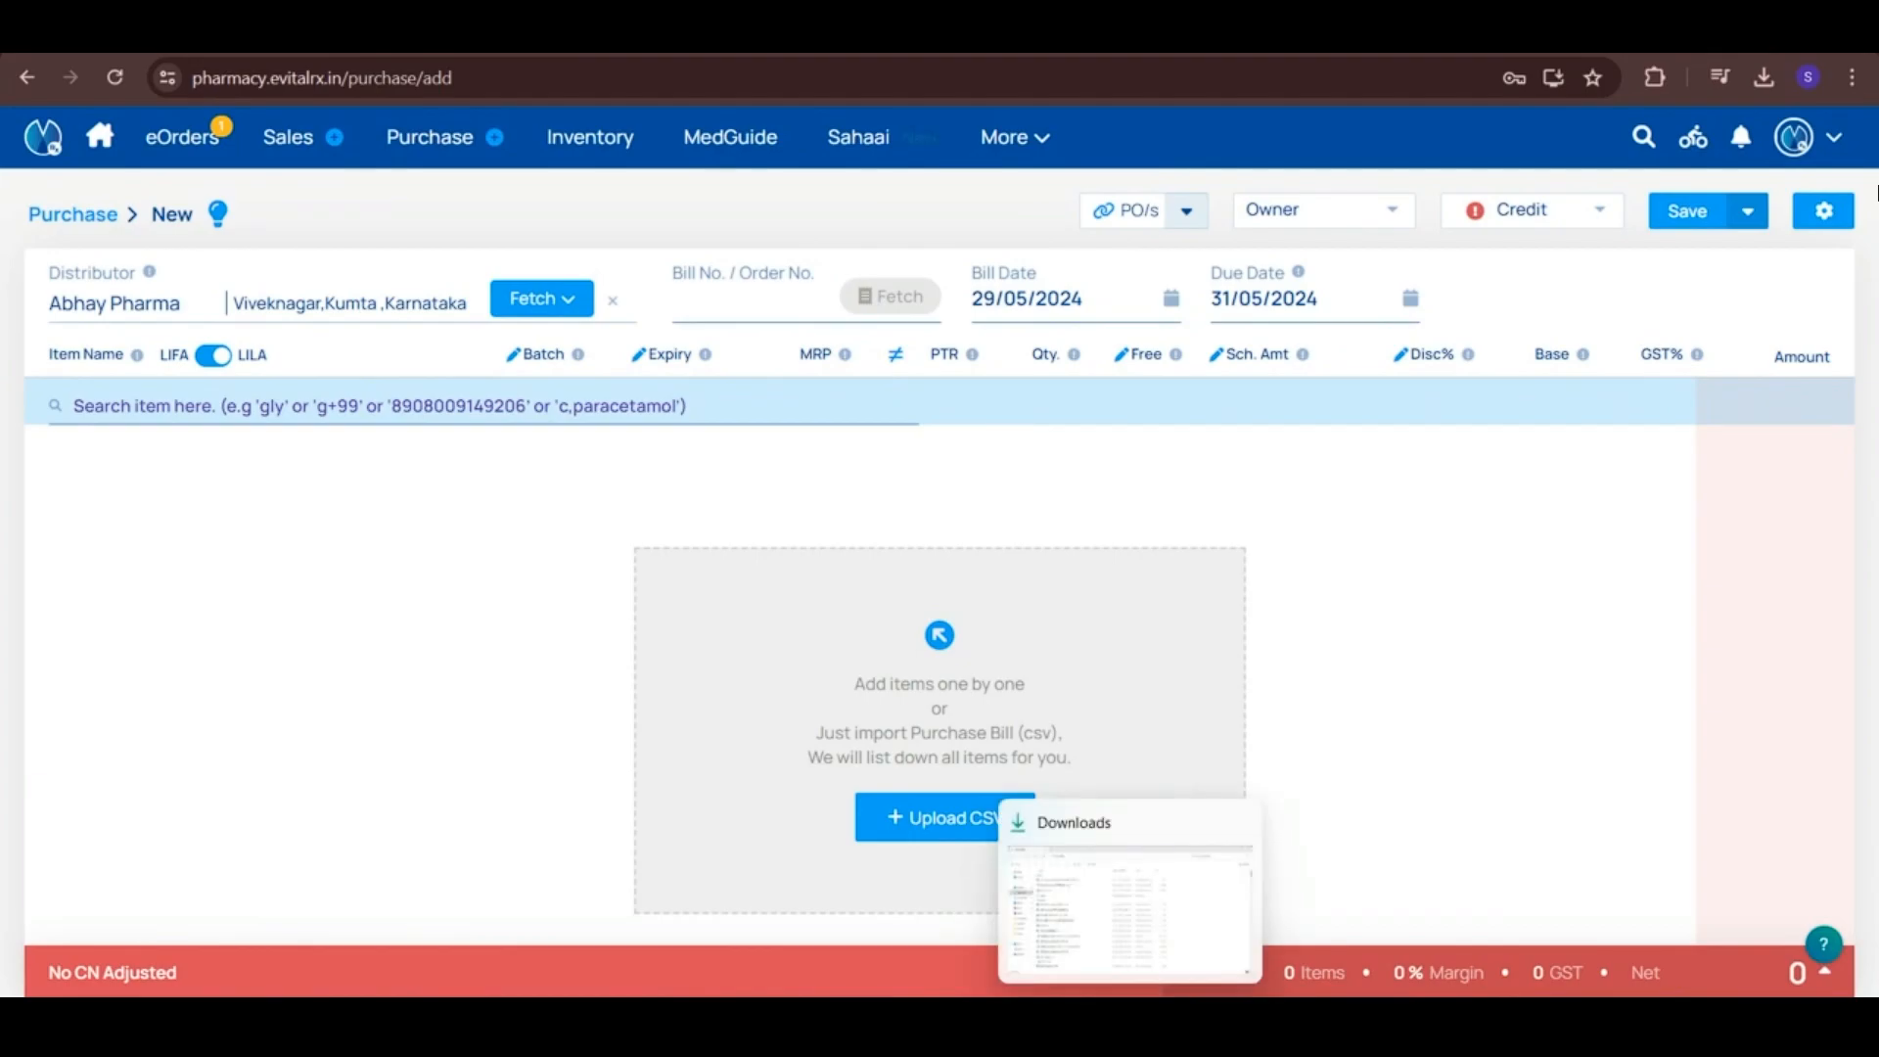
- Open SA__24_25256 from the Downloads folder in Excel and save it there as CSV (Comma delimited)
{"action": "left_click", "coordinate": [1127, 1021]}
{"action": "double_click", "coordinate": [358, 366]}
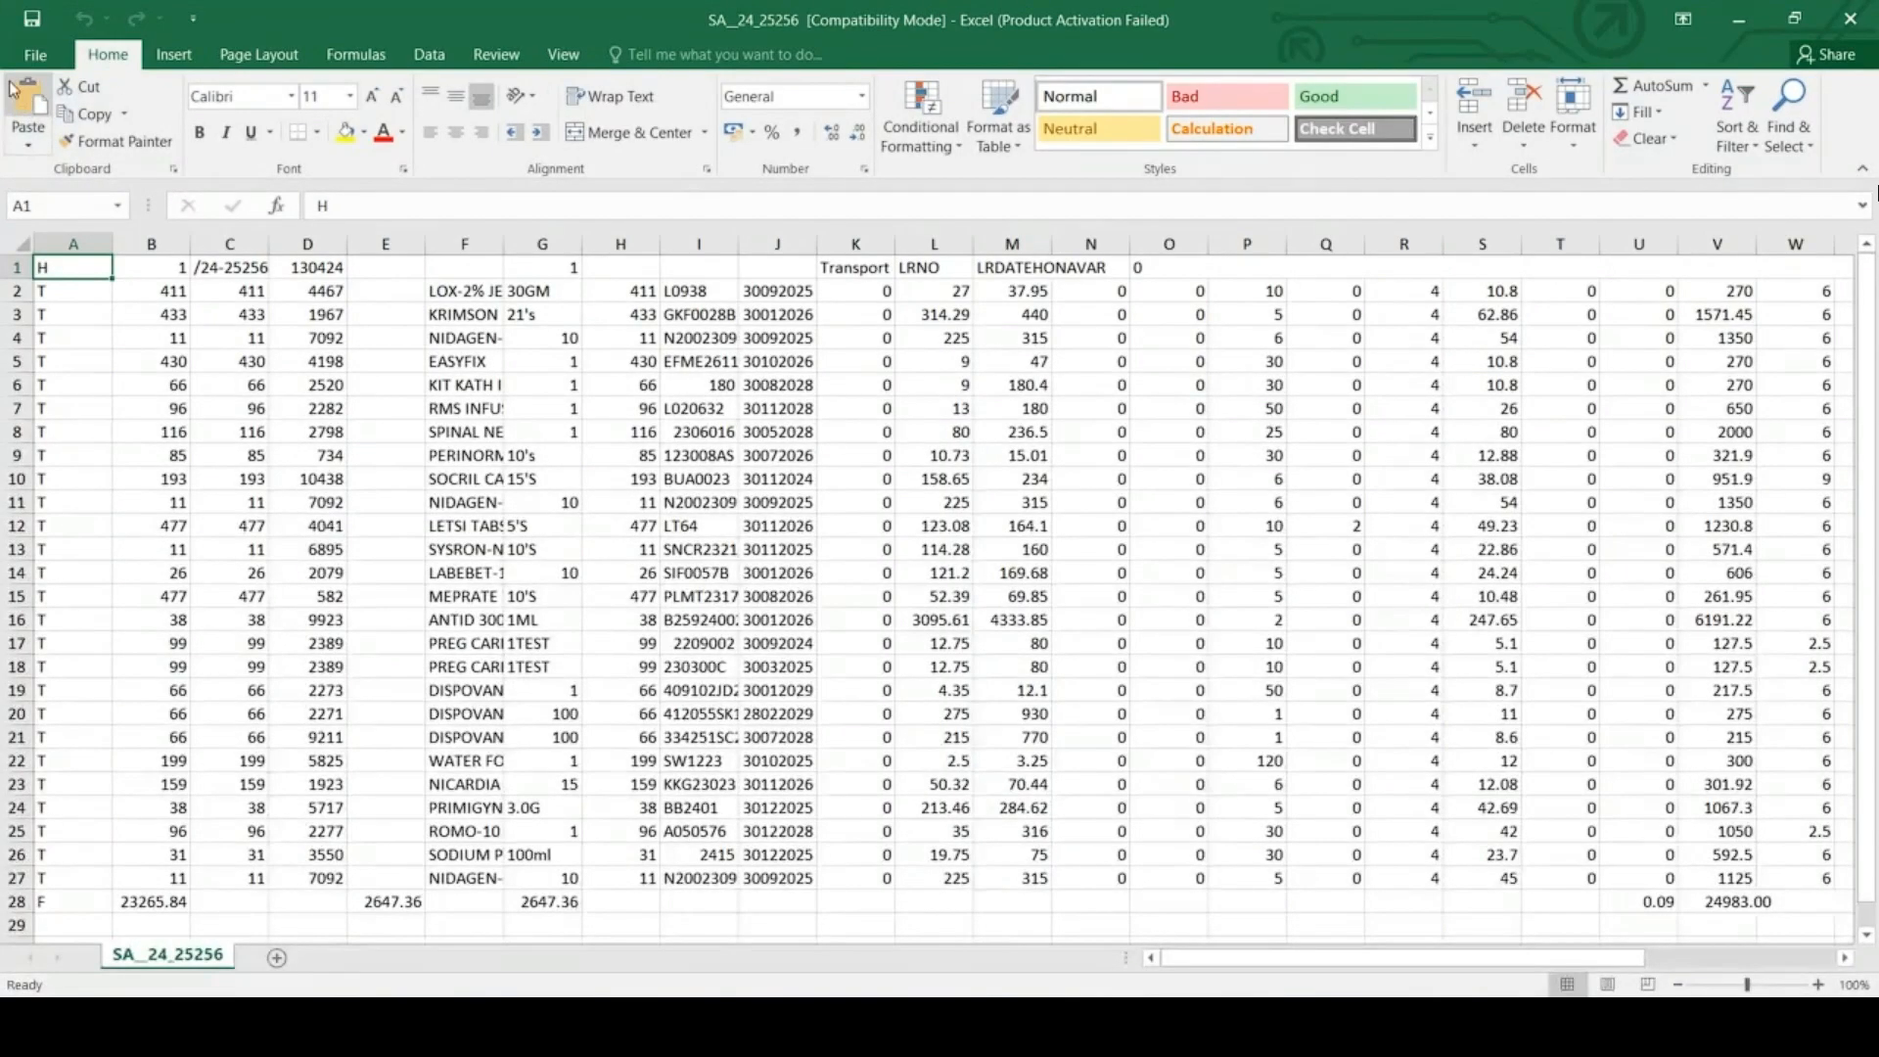
{"action": "left_click", "coordinate": [35, 55]}
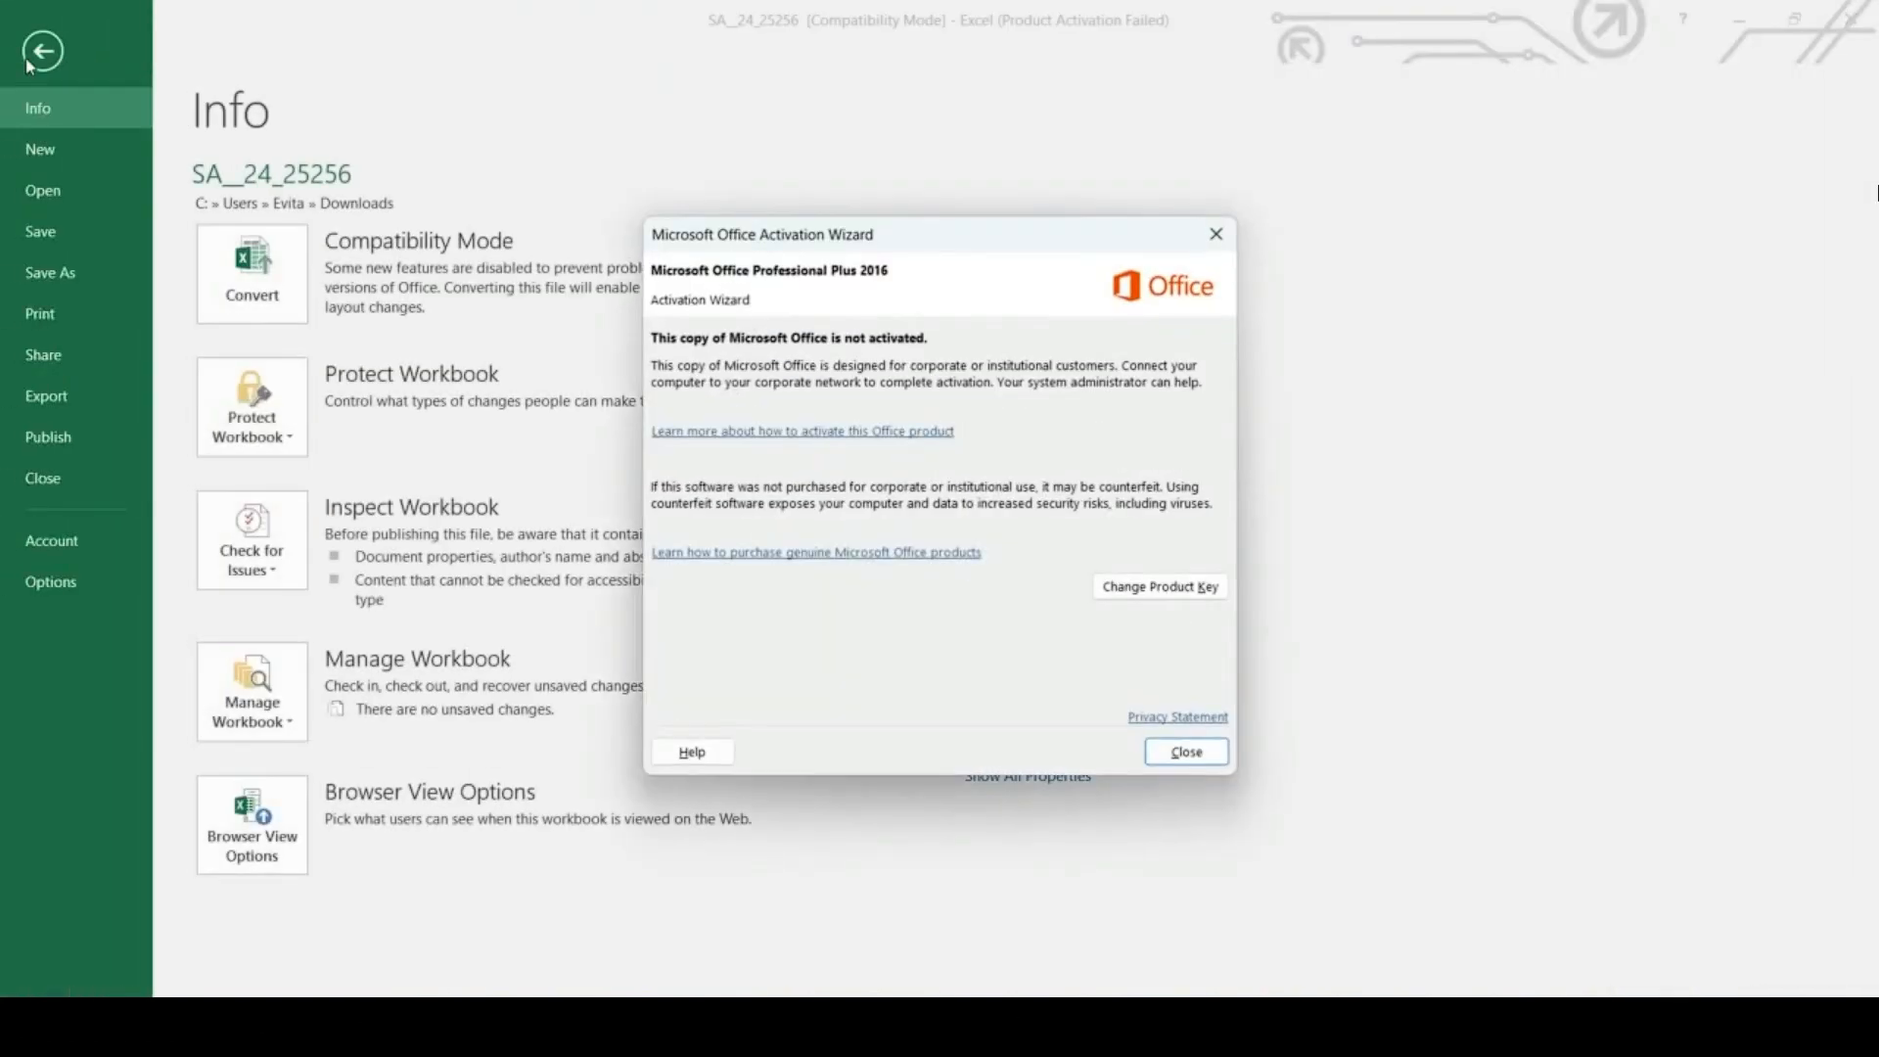
{"action": "left_click", "coordinate": [1177, 752]}
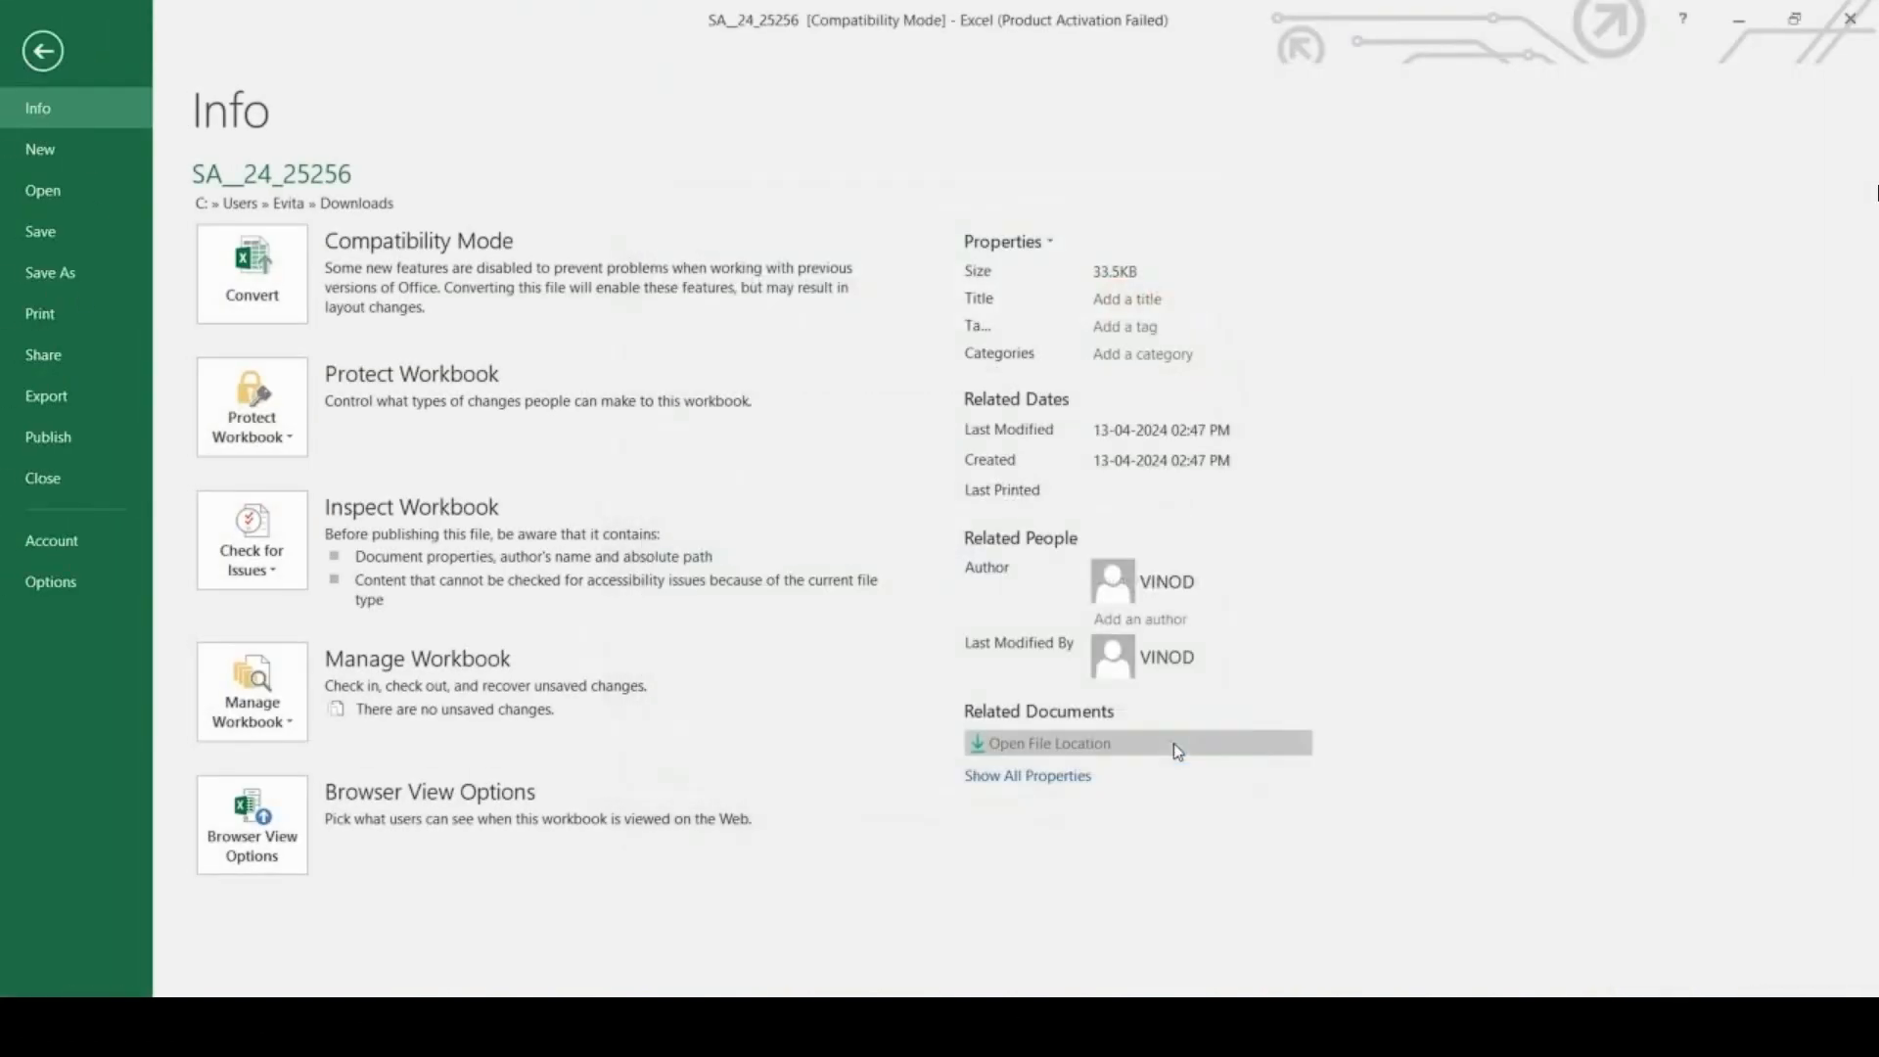
{"action": "left_click", "coordinate": [71, 275]}
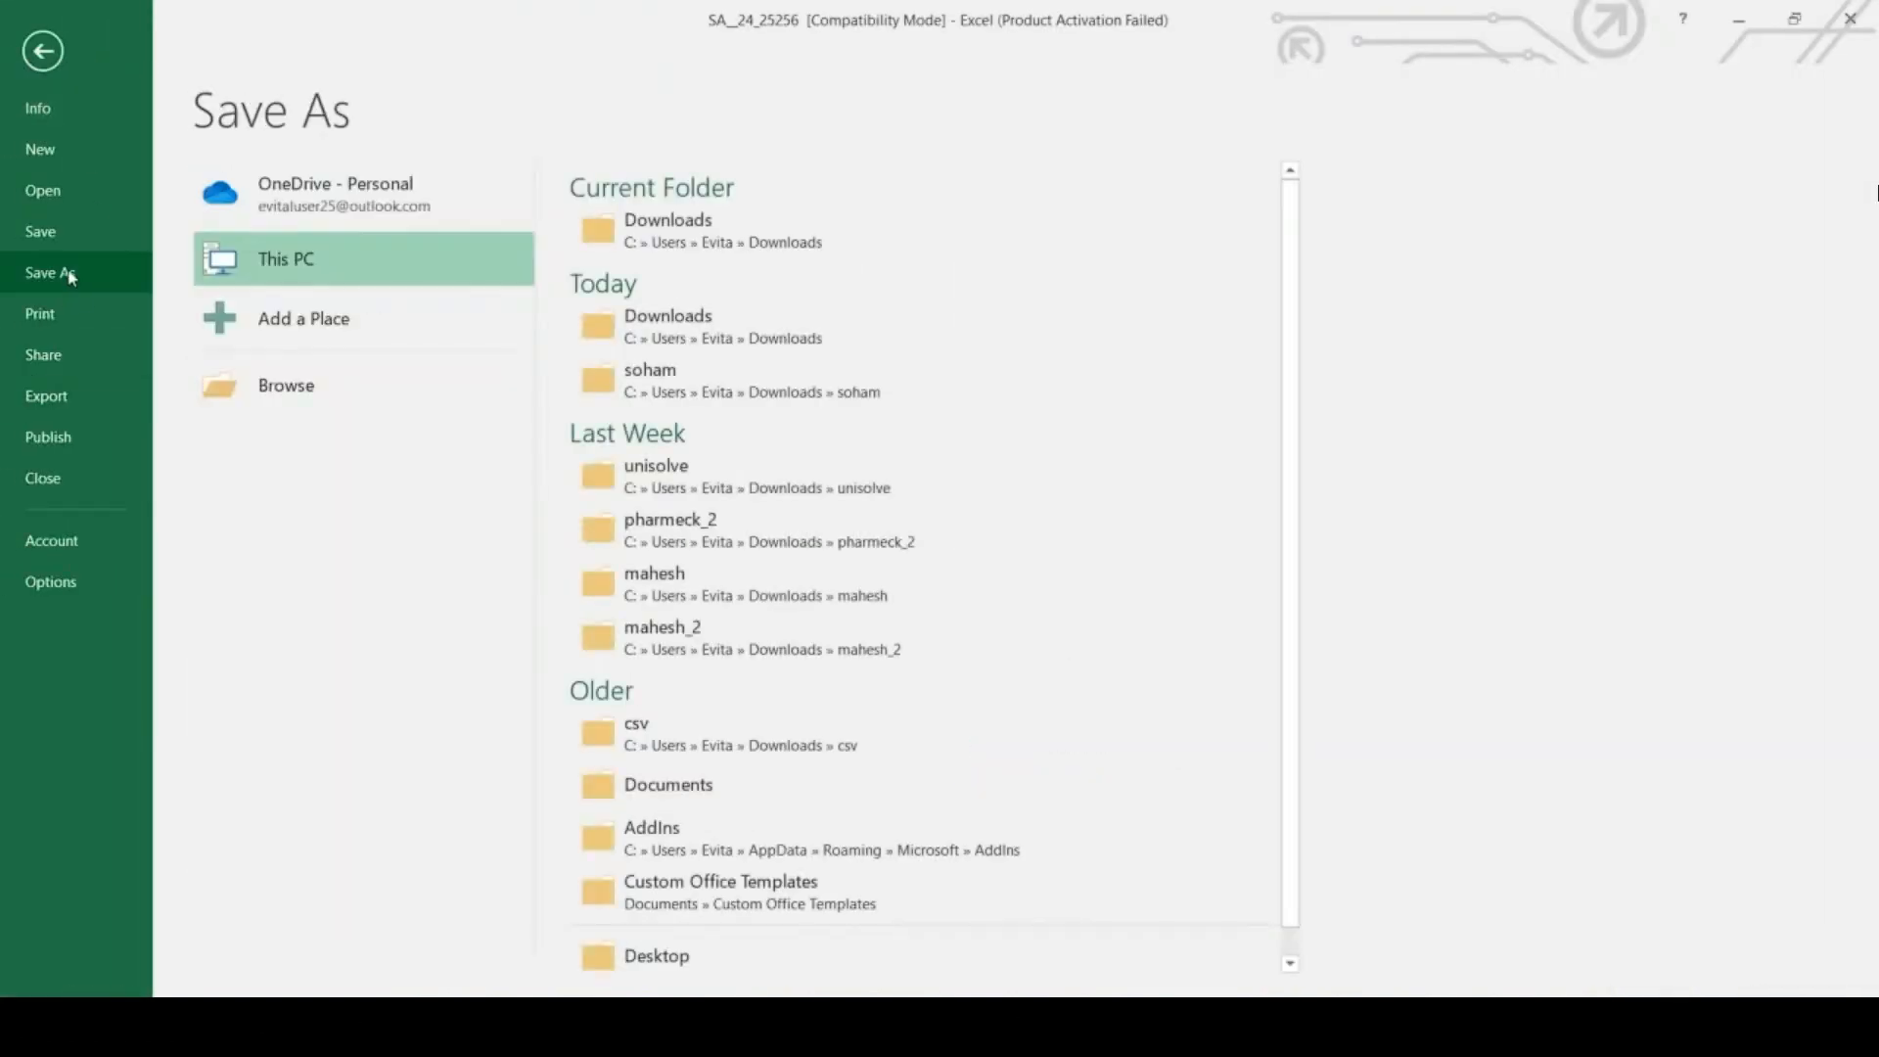
{"action": "left_click", "coordinate": [665, 234]}
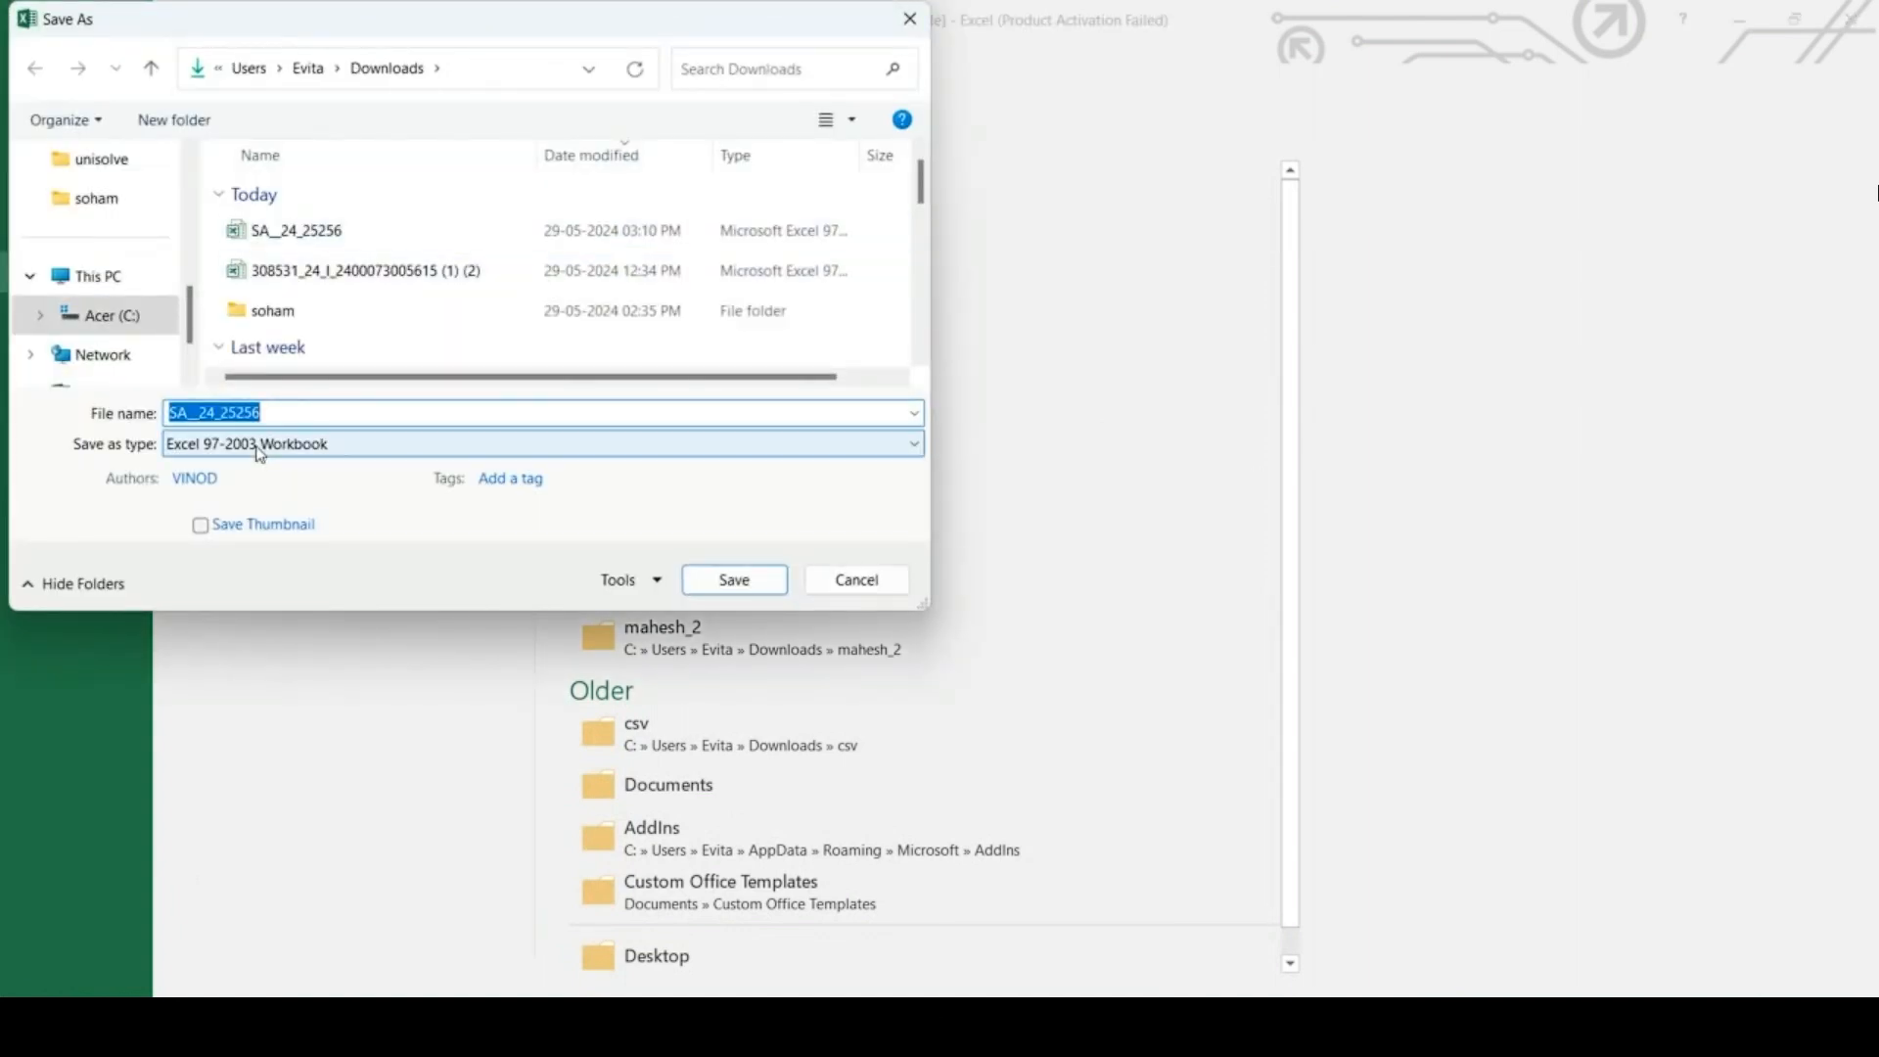
{"action": "left_click", "coordinate": [261, 445]}
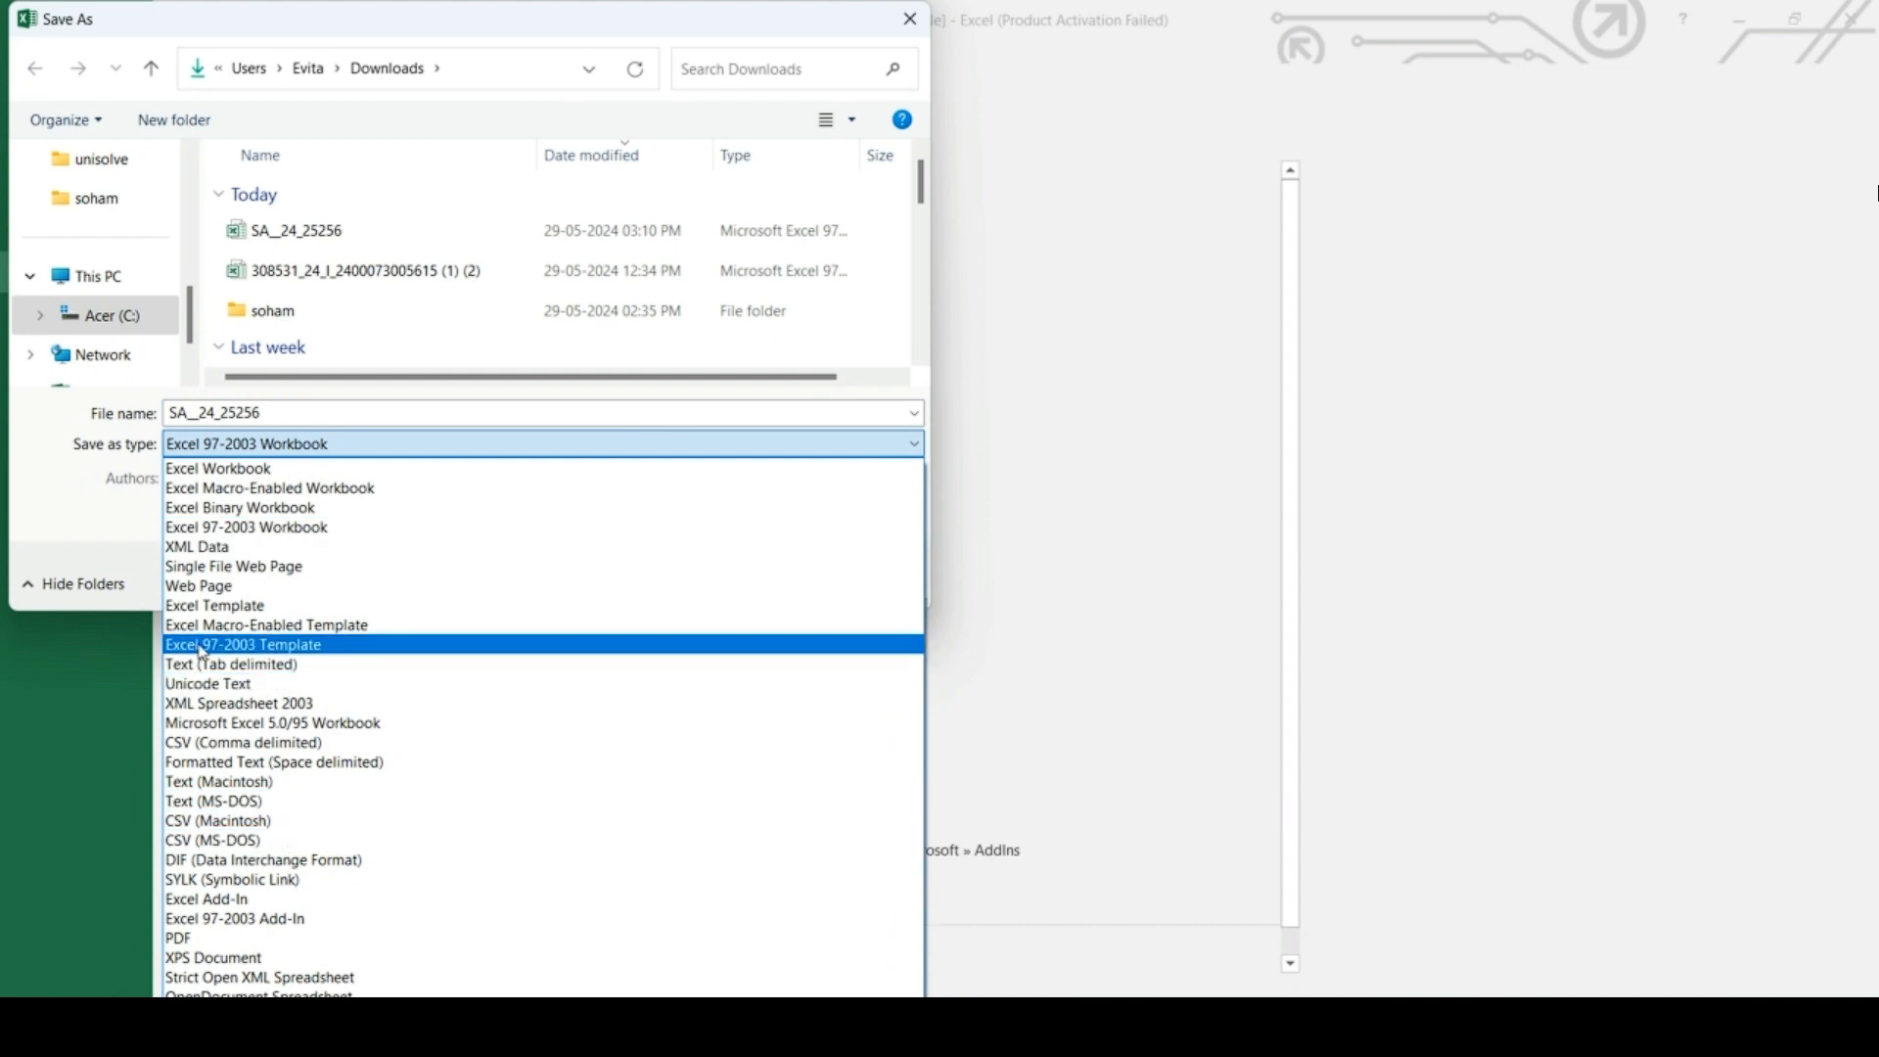
{"action": "left_click", "coordinate": [251, 744]}
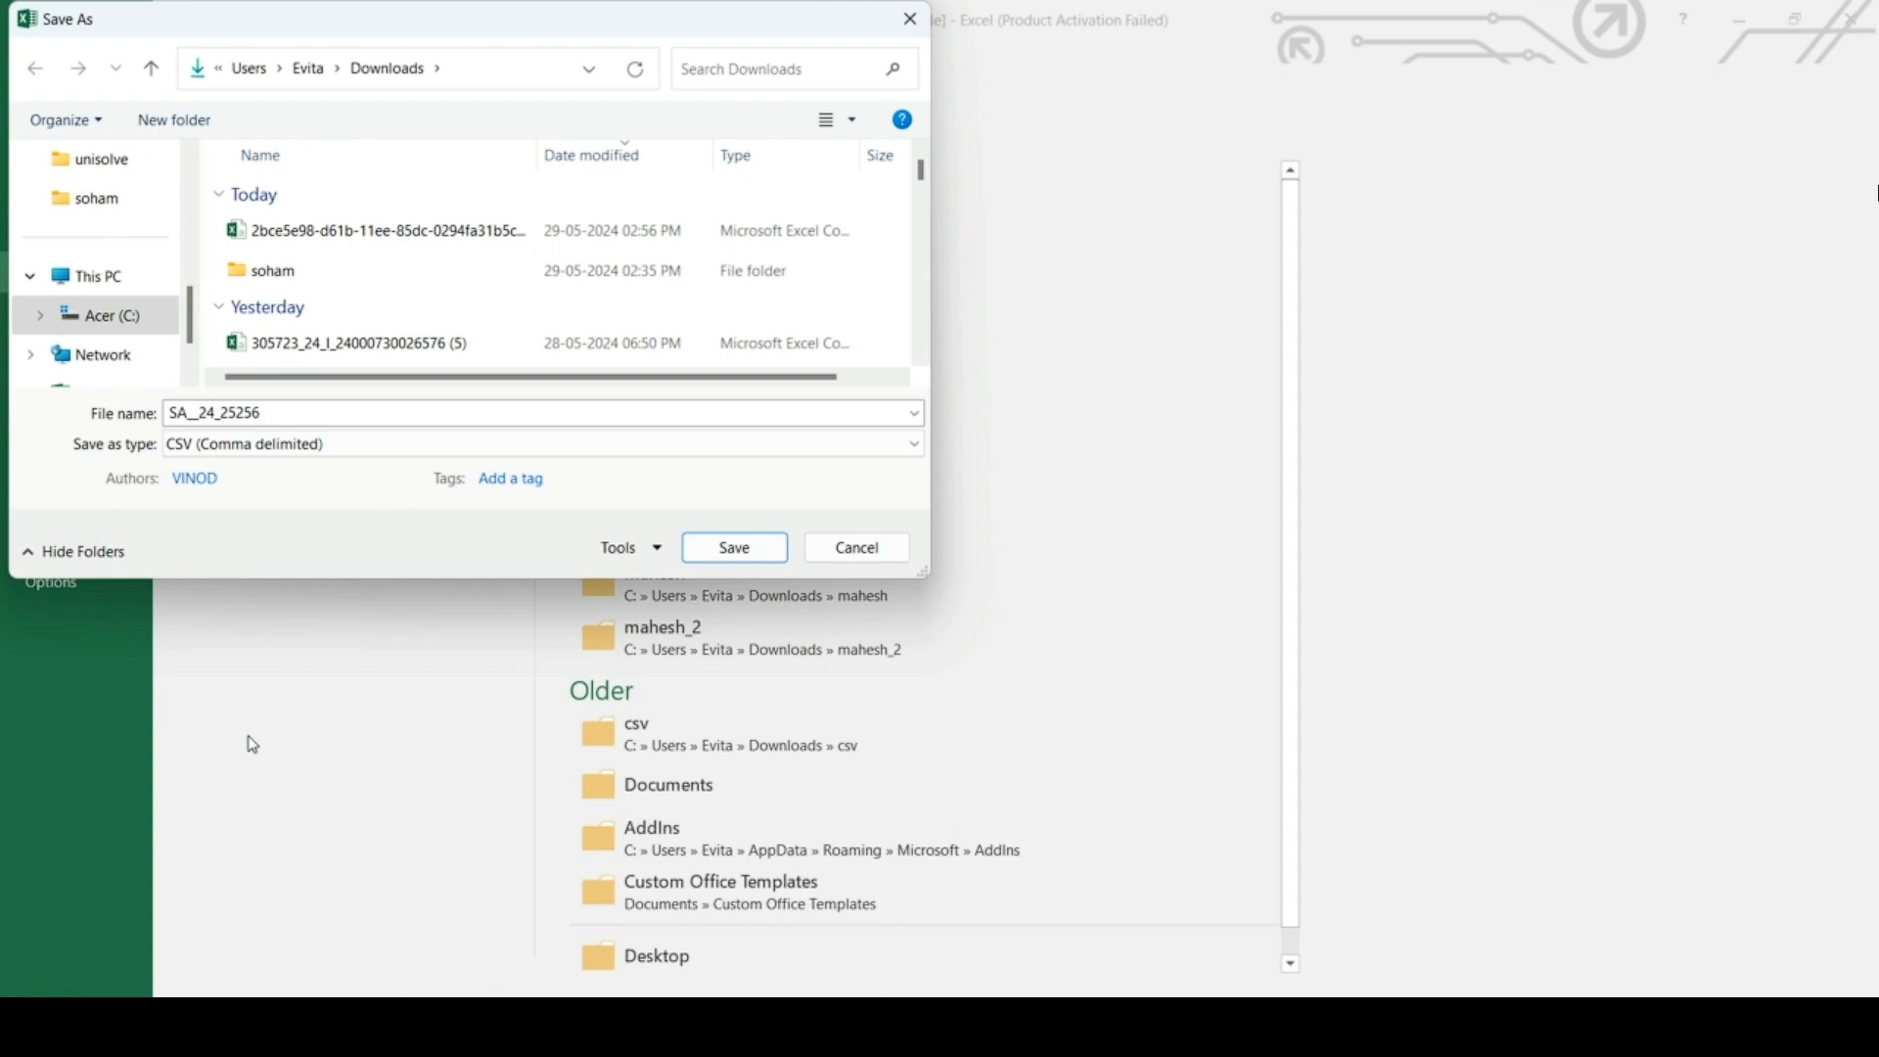
{"action": "left_click", "coordinate": [734, 550]}
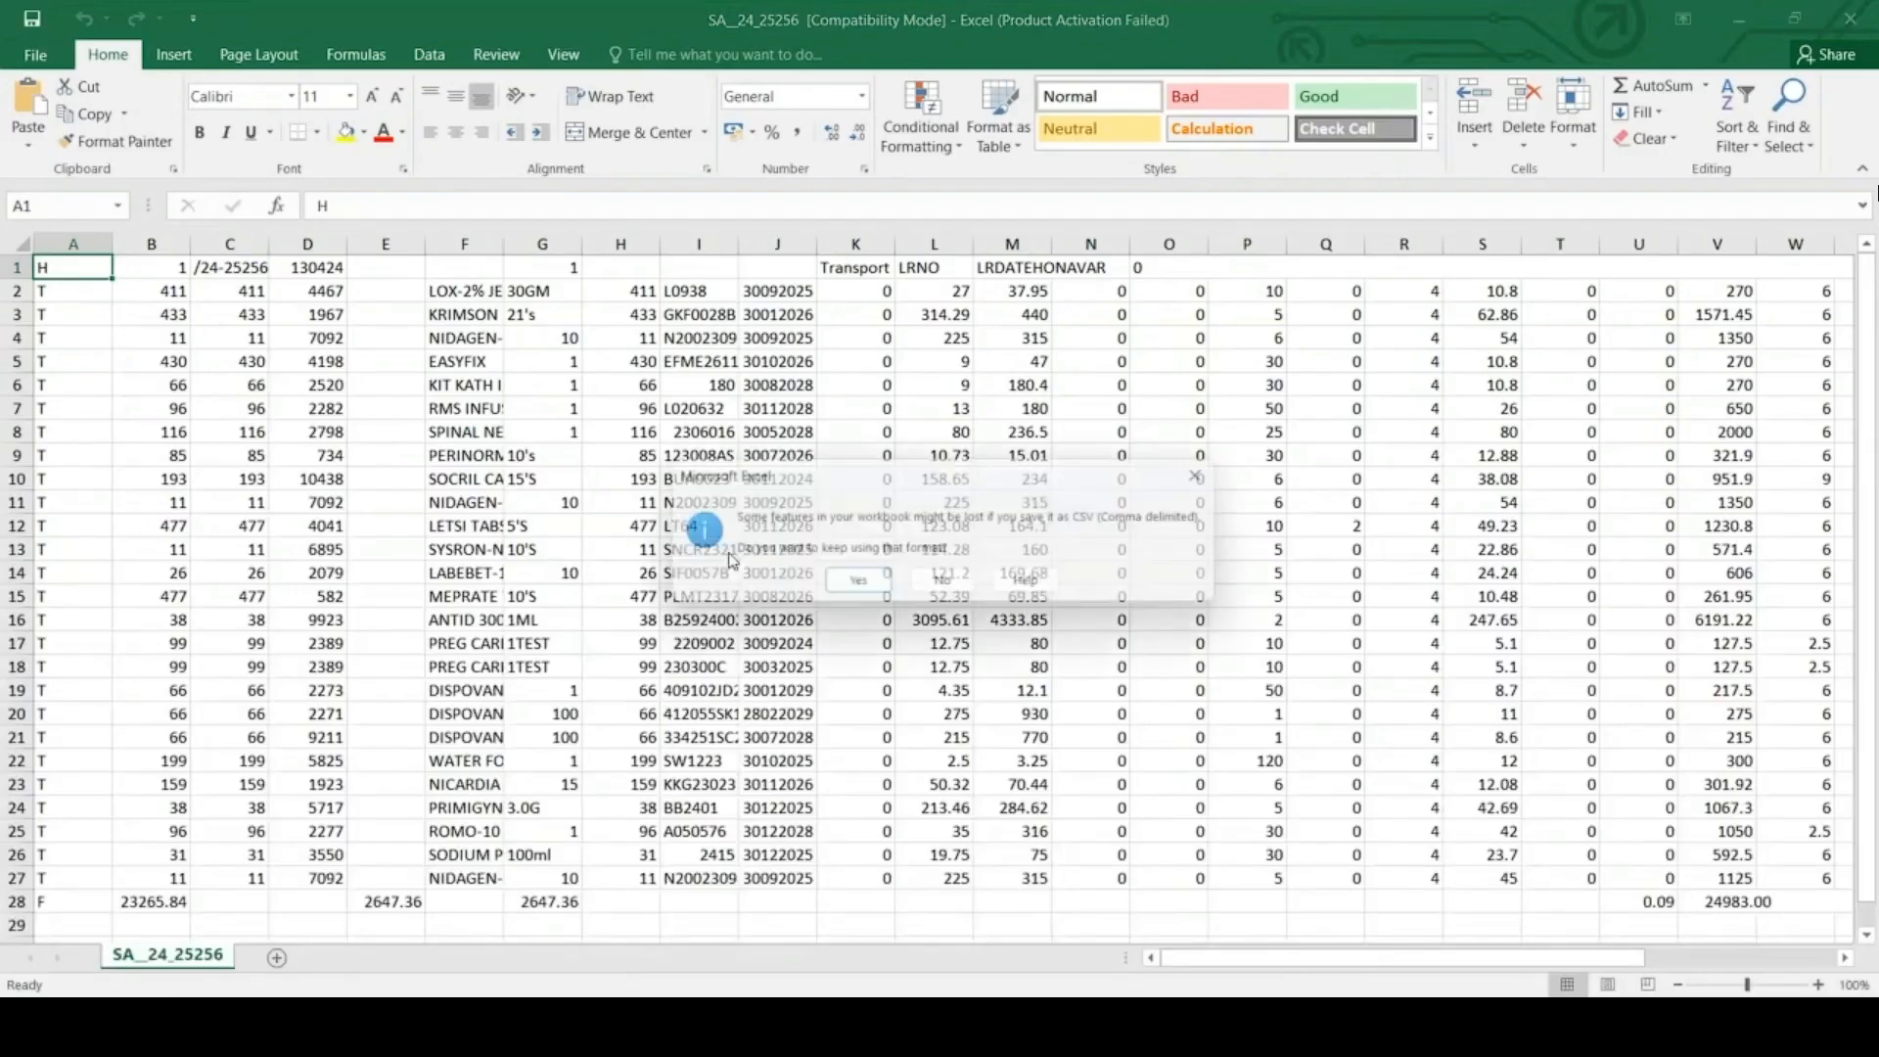
{"action": "left_click", "coordinate": [857, 588]}
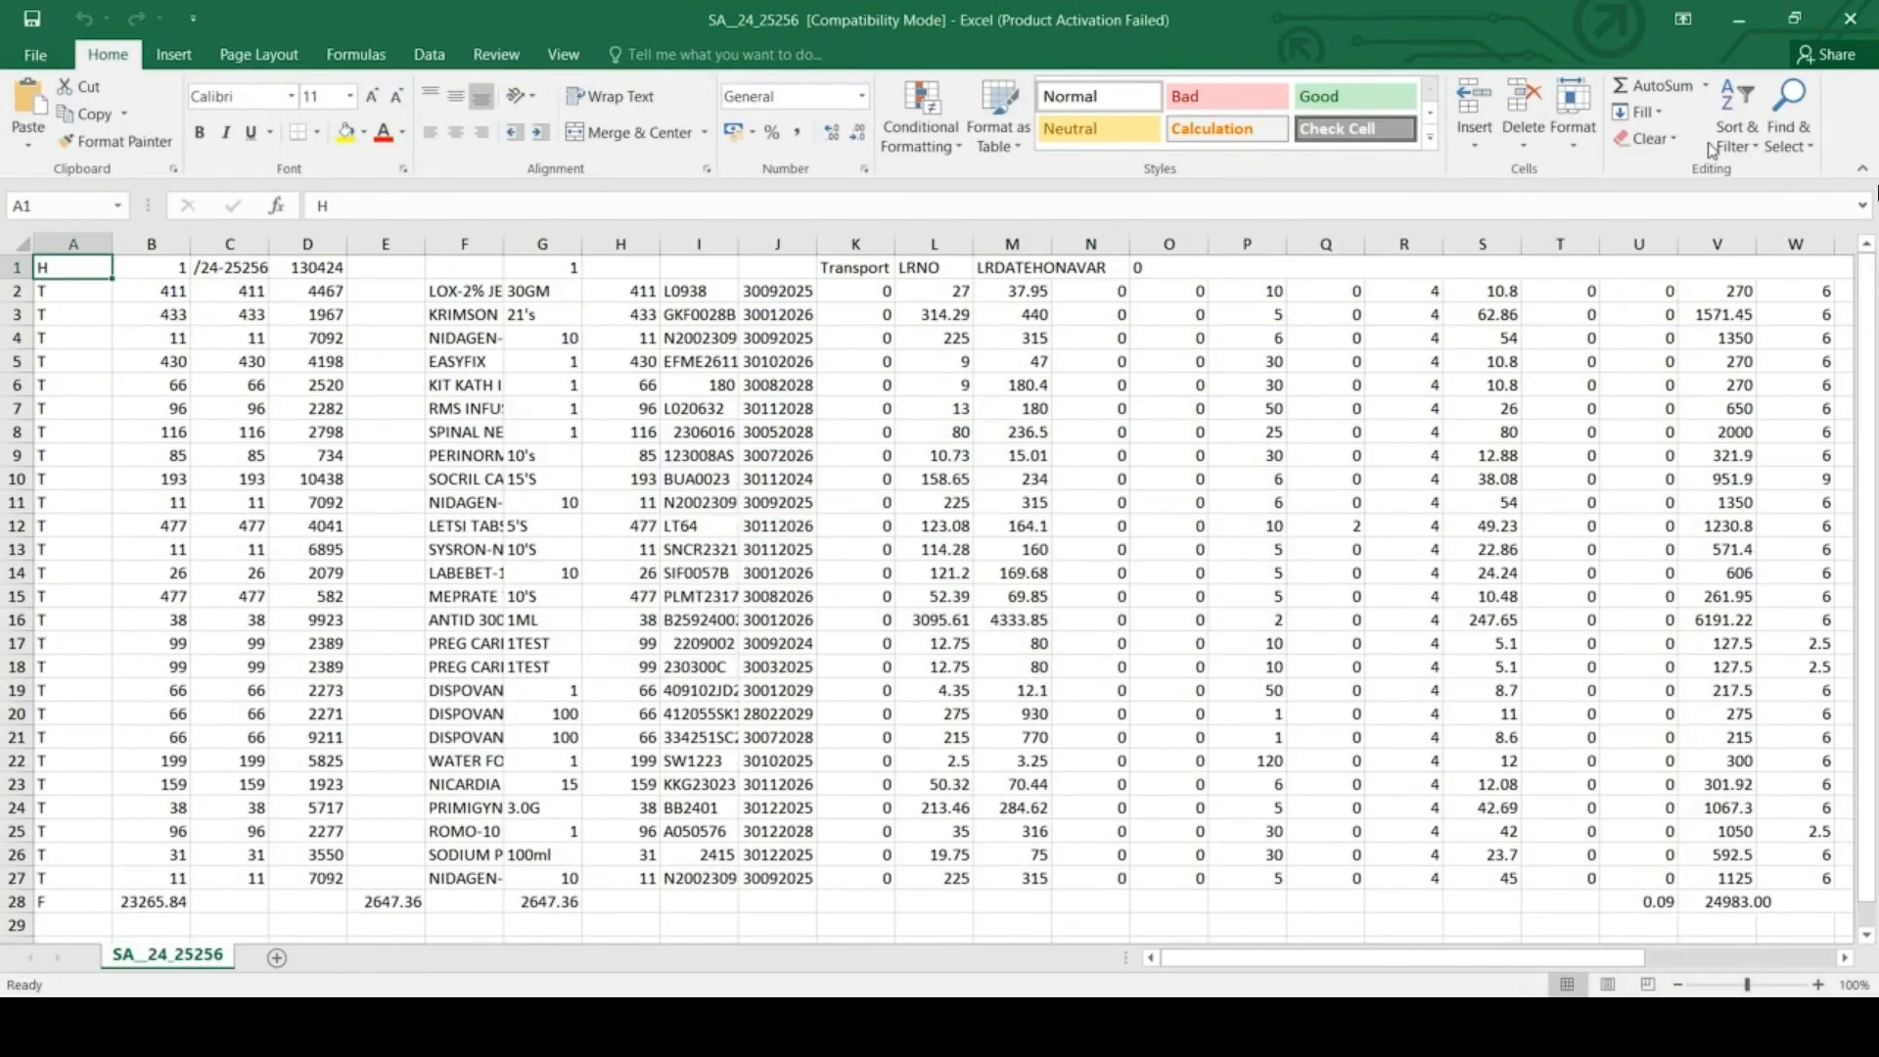
- Close the SA__24_25256 workbook with its changes saved and upload its CSV version as the Abhay Pharma purchase bill in the browser
{"action": "left_click", "coordinate": [1841, 11]}
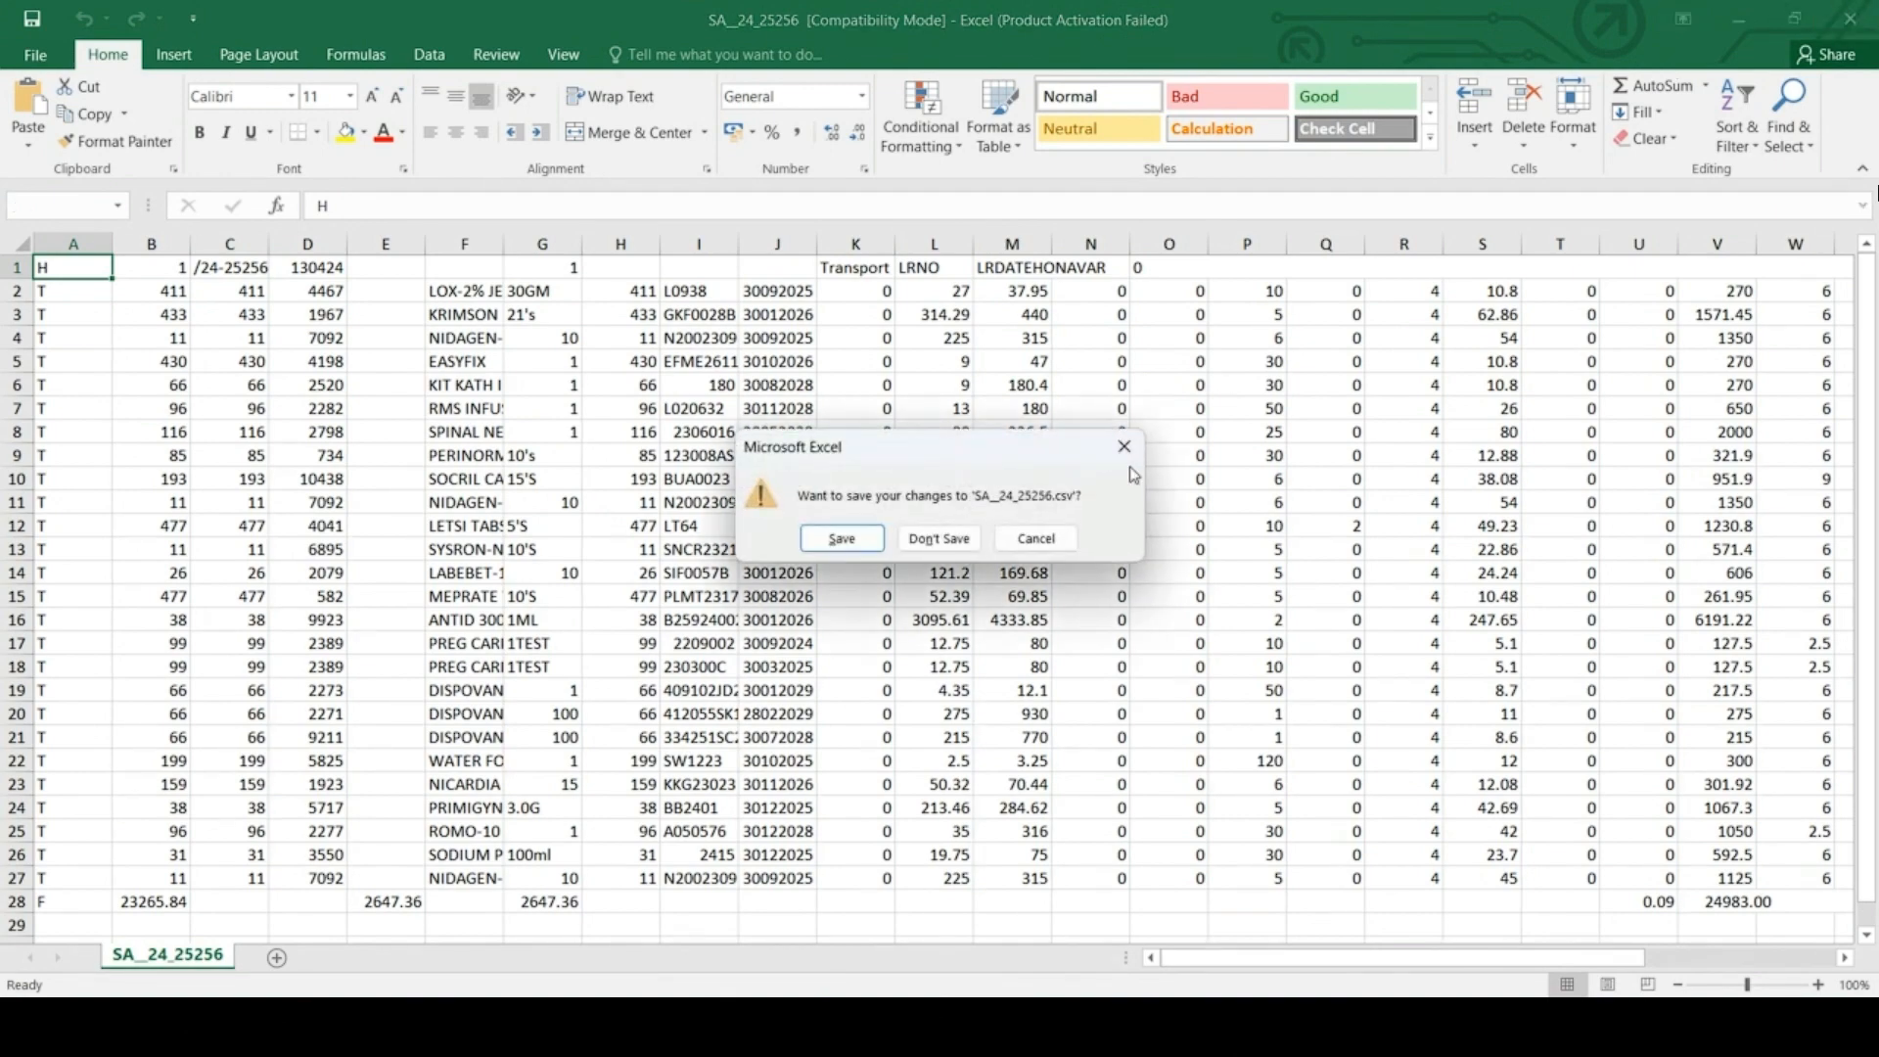
{"action": "left_click", "coordinate": [840, 540]}
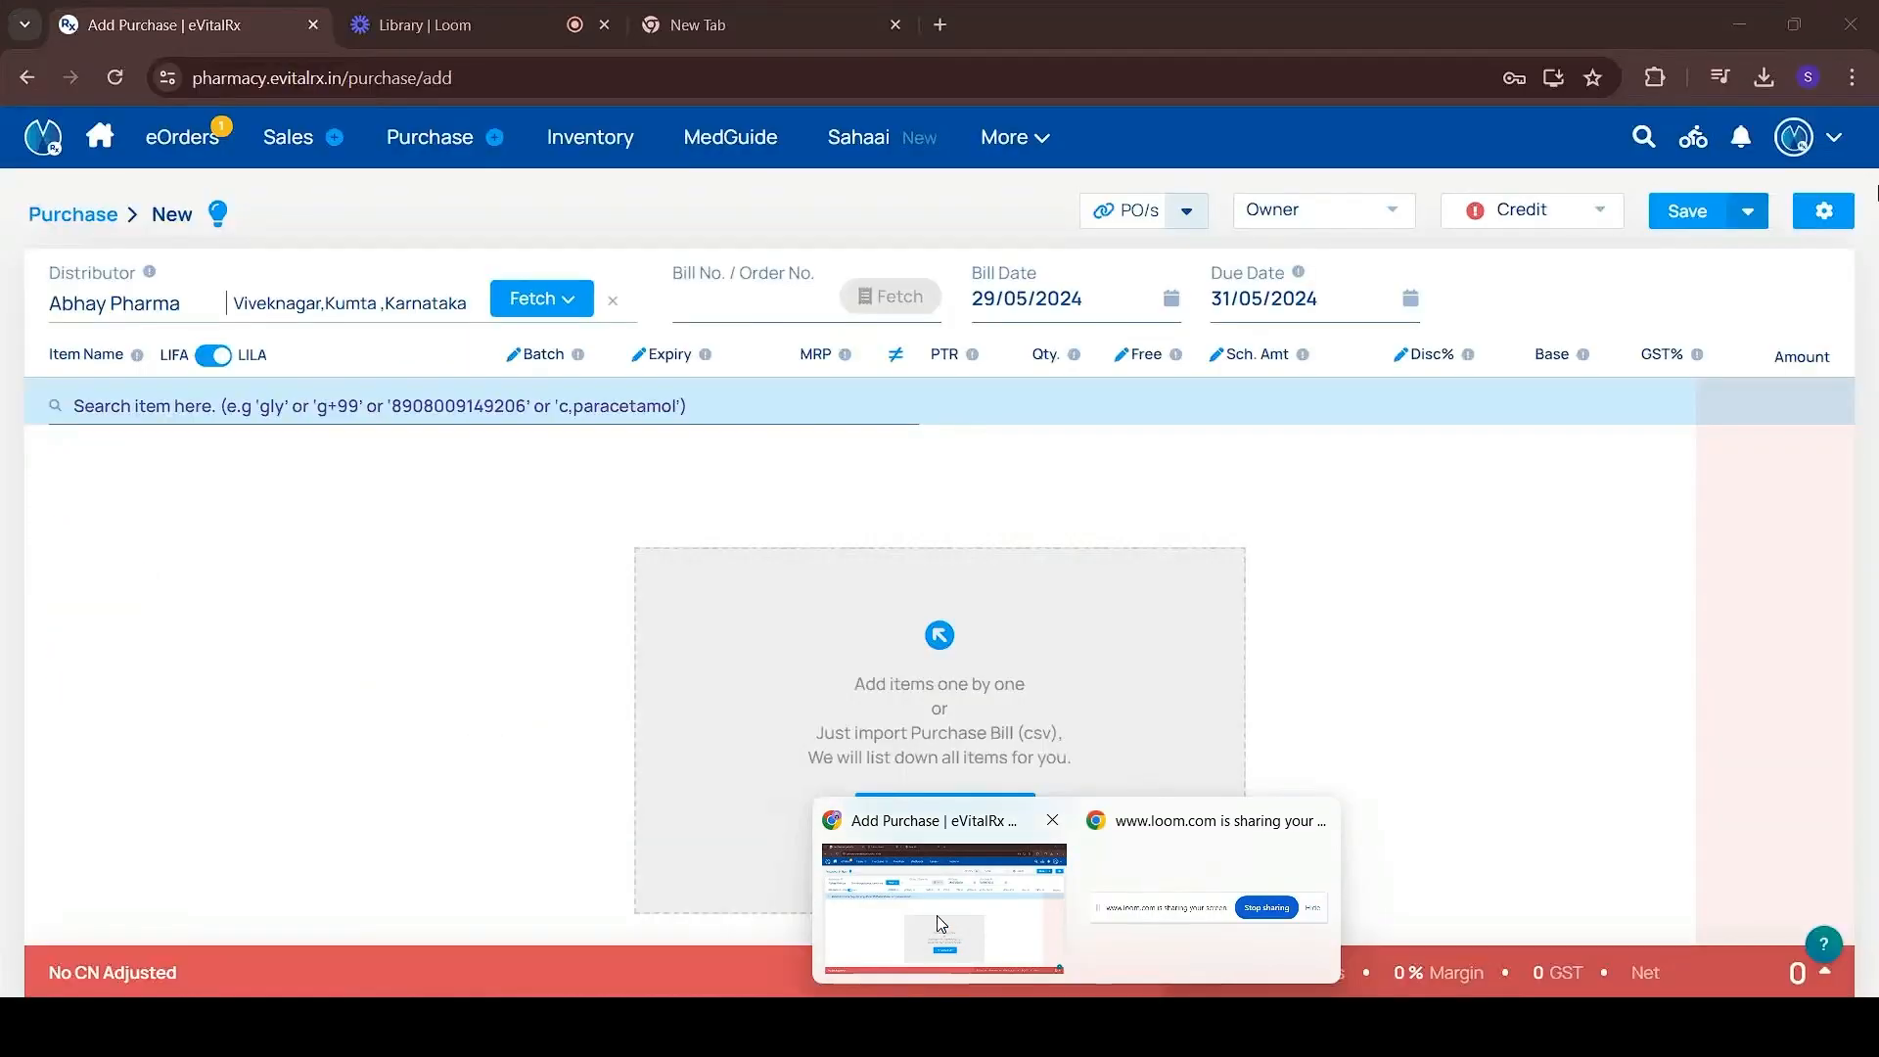
{"action": "left_click", "coordinate": [940, 923]}
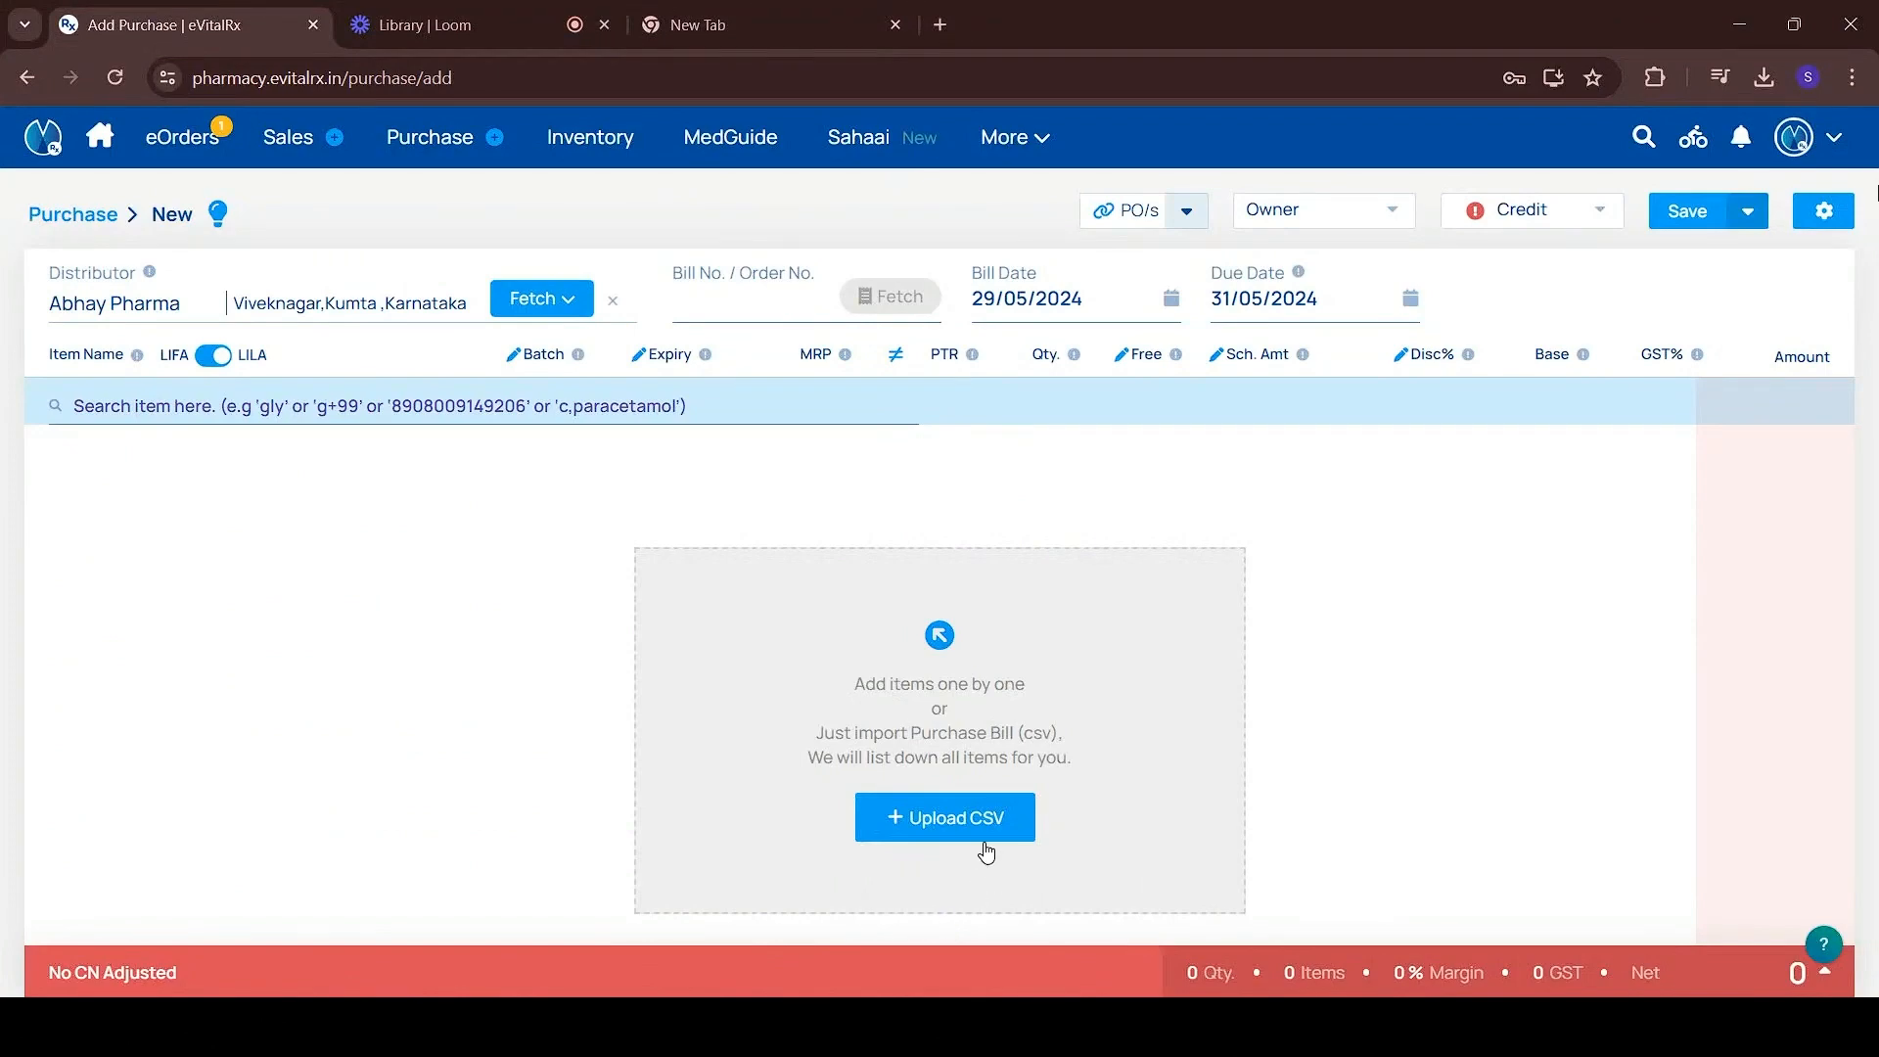
{"action": "left_click", "coordinate": [924, 818]}
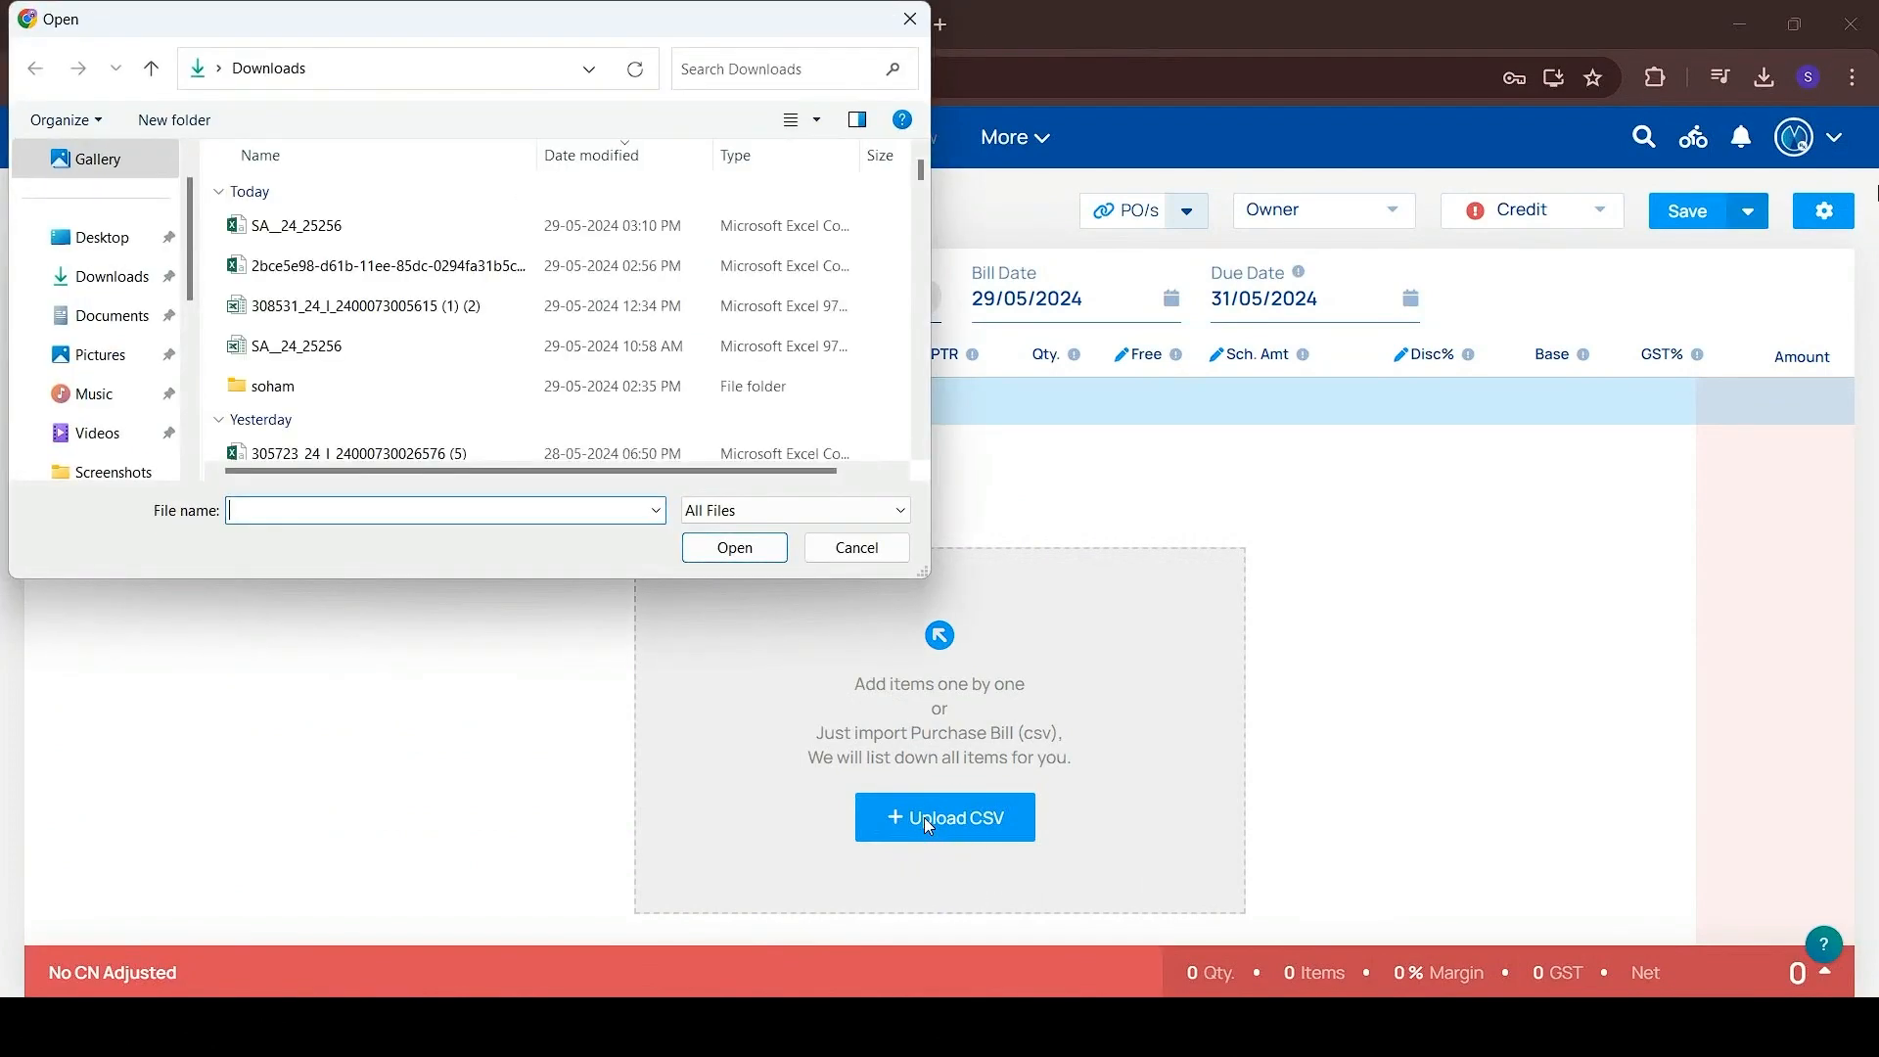
{"action": "left_click", "coordinate": [283, 227]}
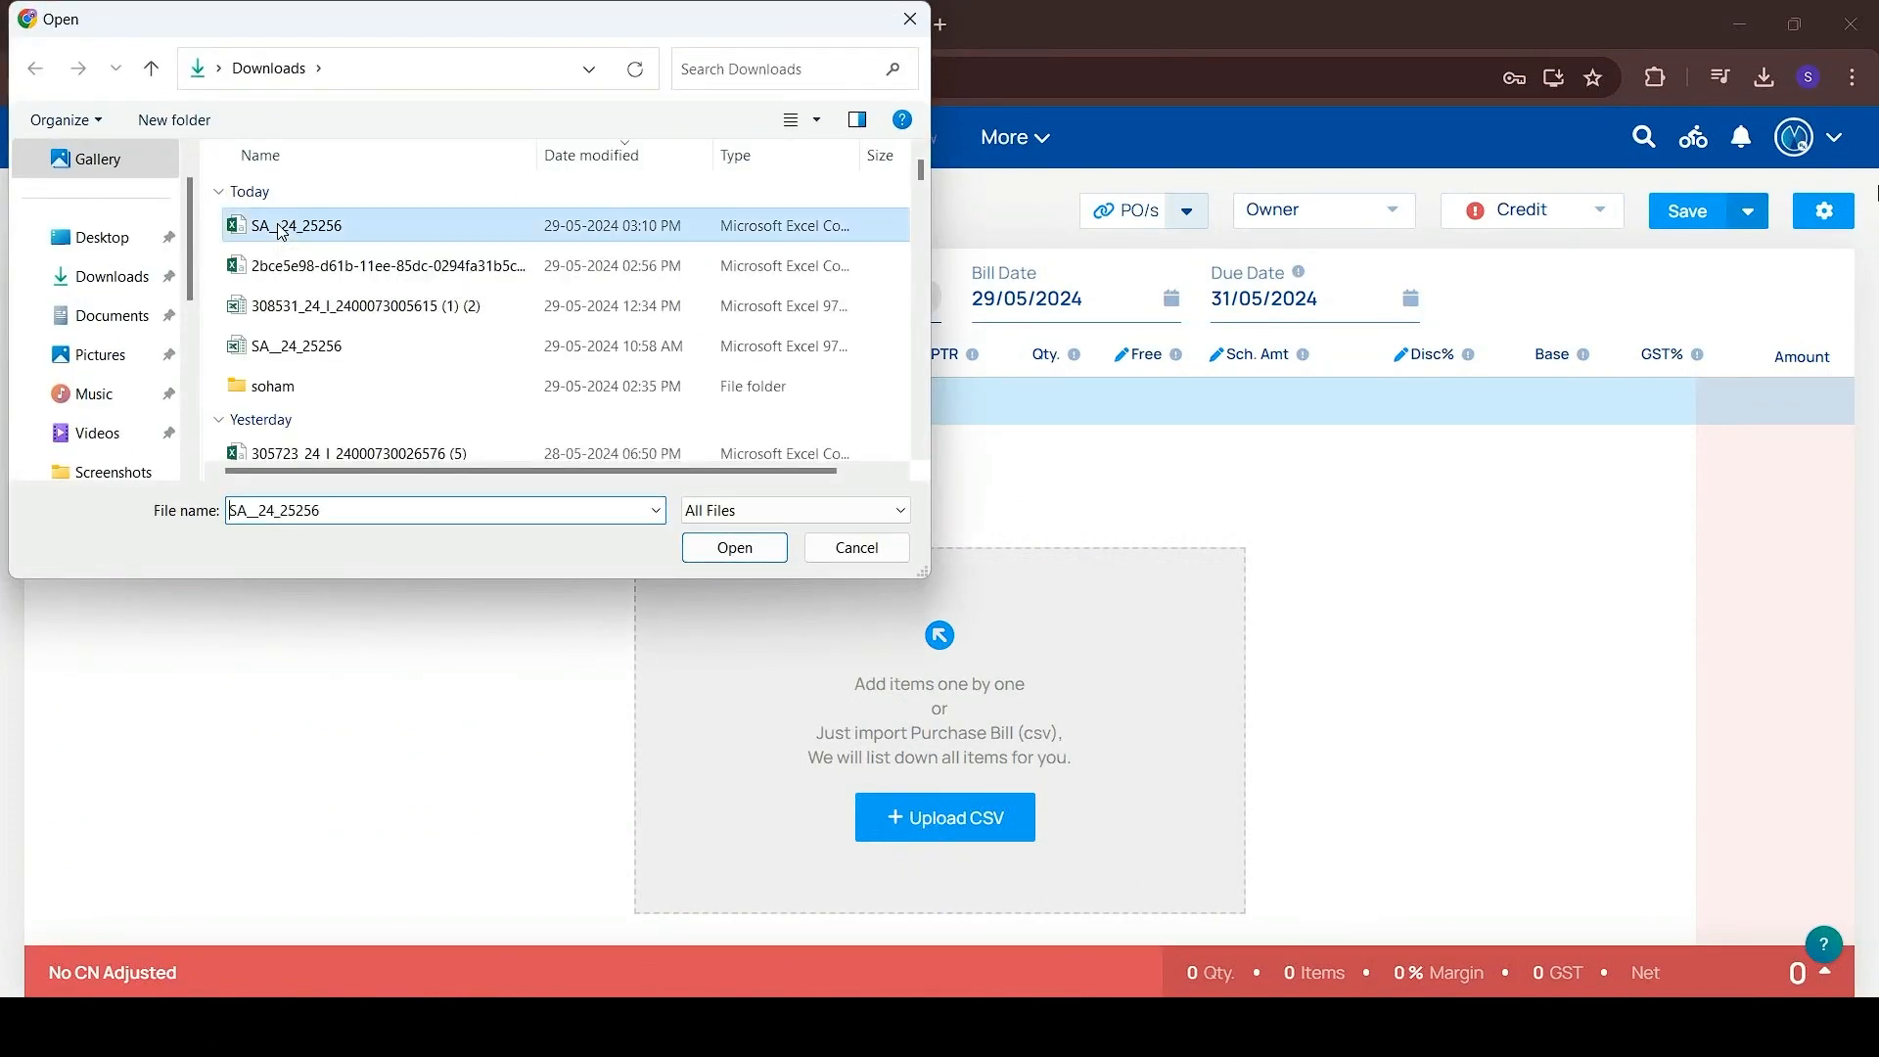
{"action": "left_click", "coordinate": [734, 547]}
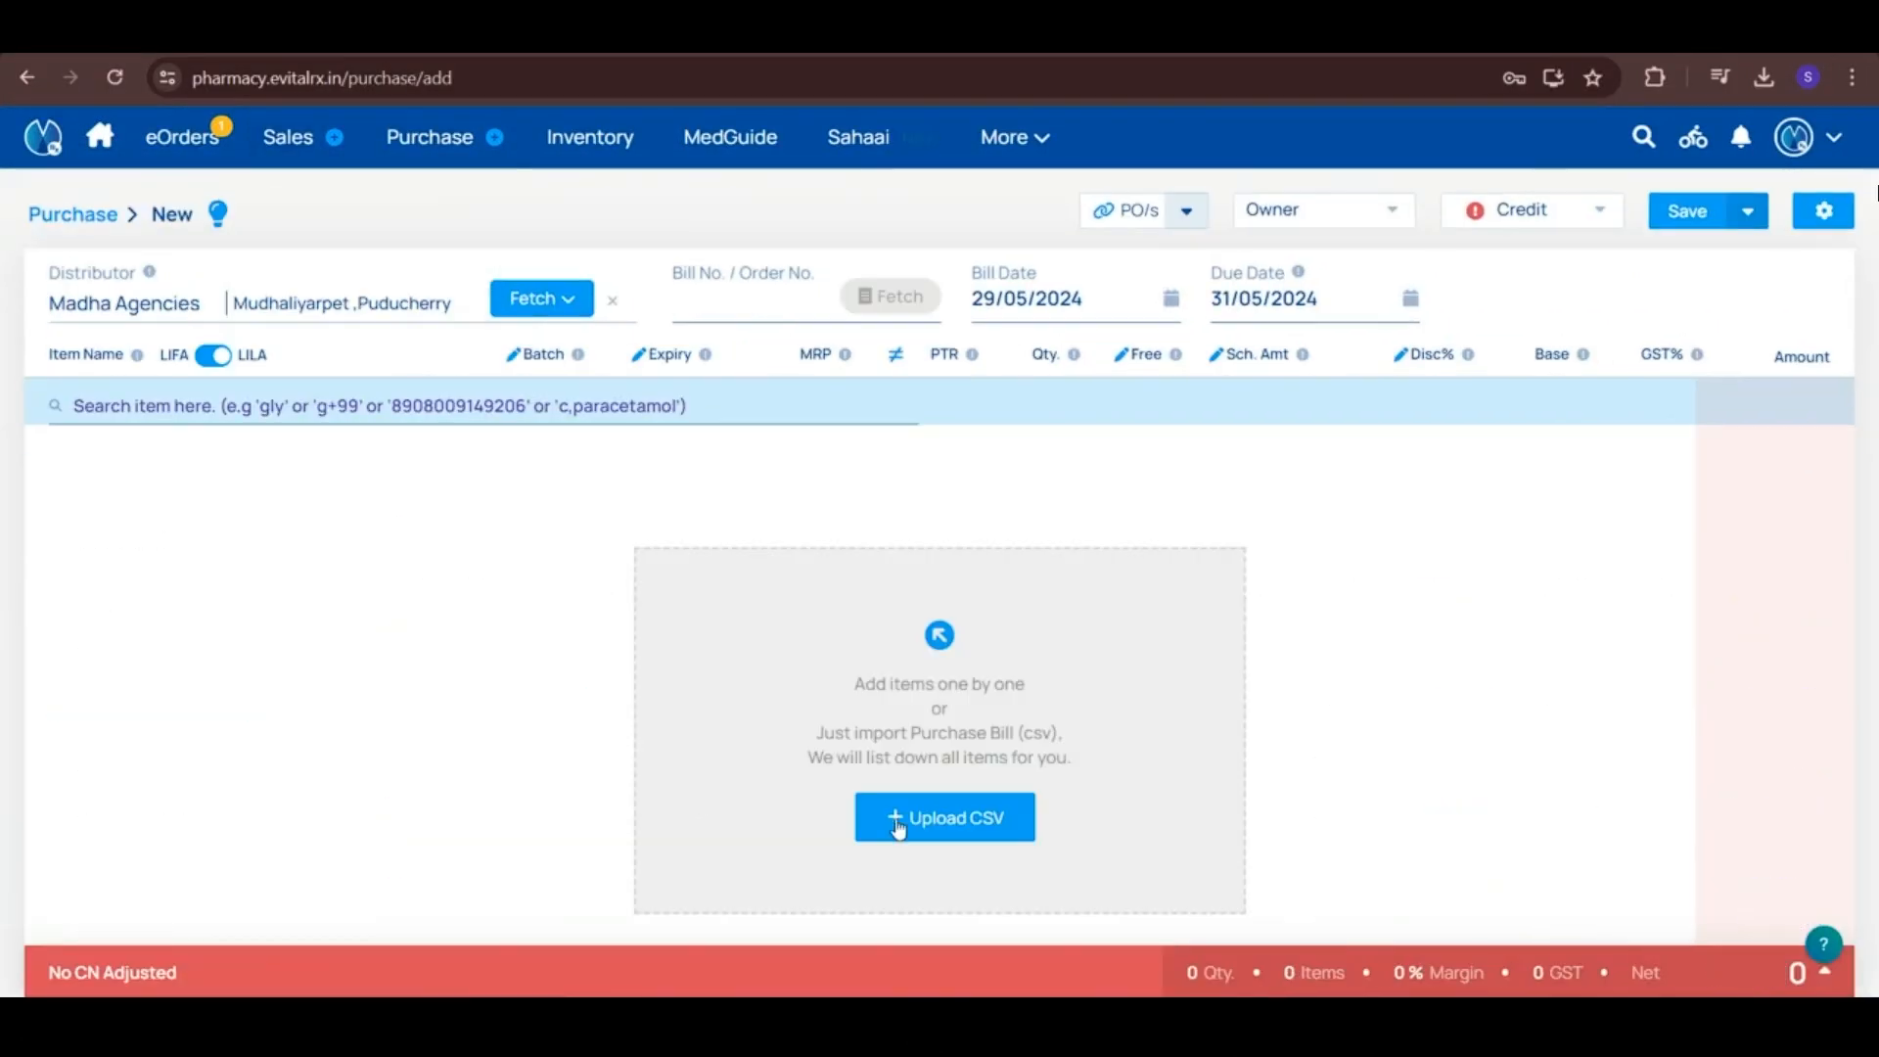
- Try to upload 2bce5e98-d61b-11ee-85dc-0294fa31b5c7 (2) as the Madha Agencies purchase bill, declining to report the issue
{"action": "left_click", "coordinate": [917, 825]}
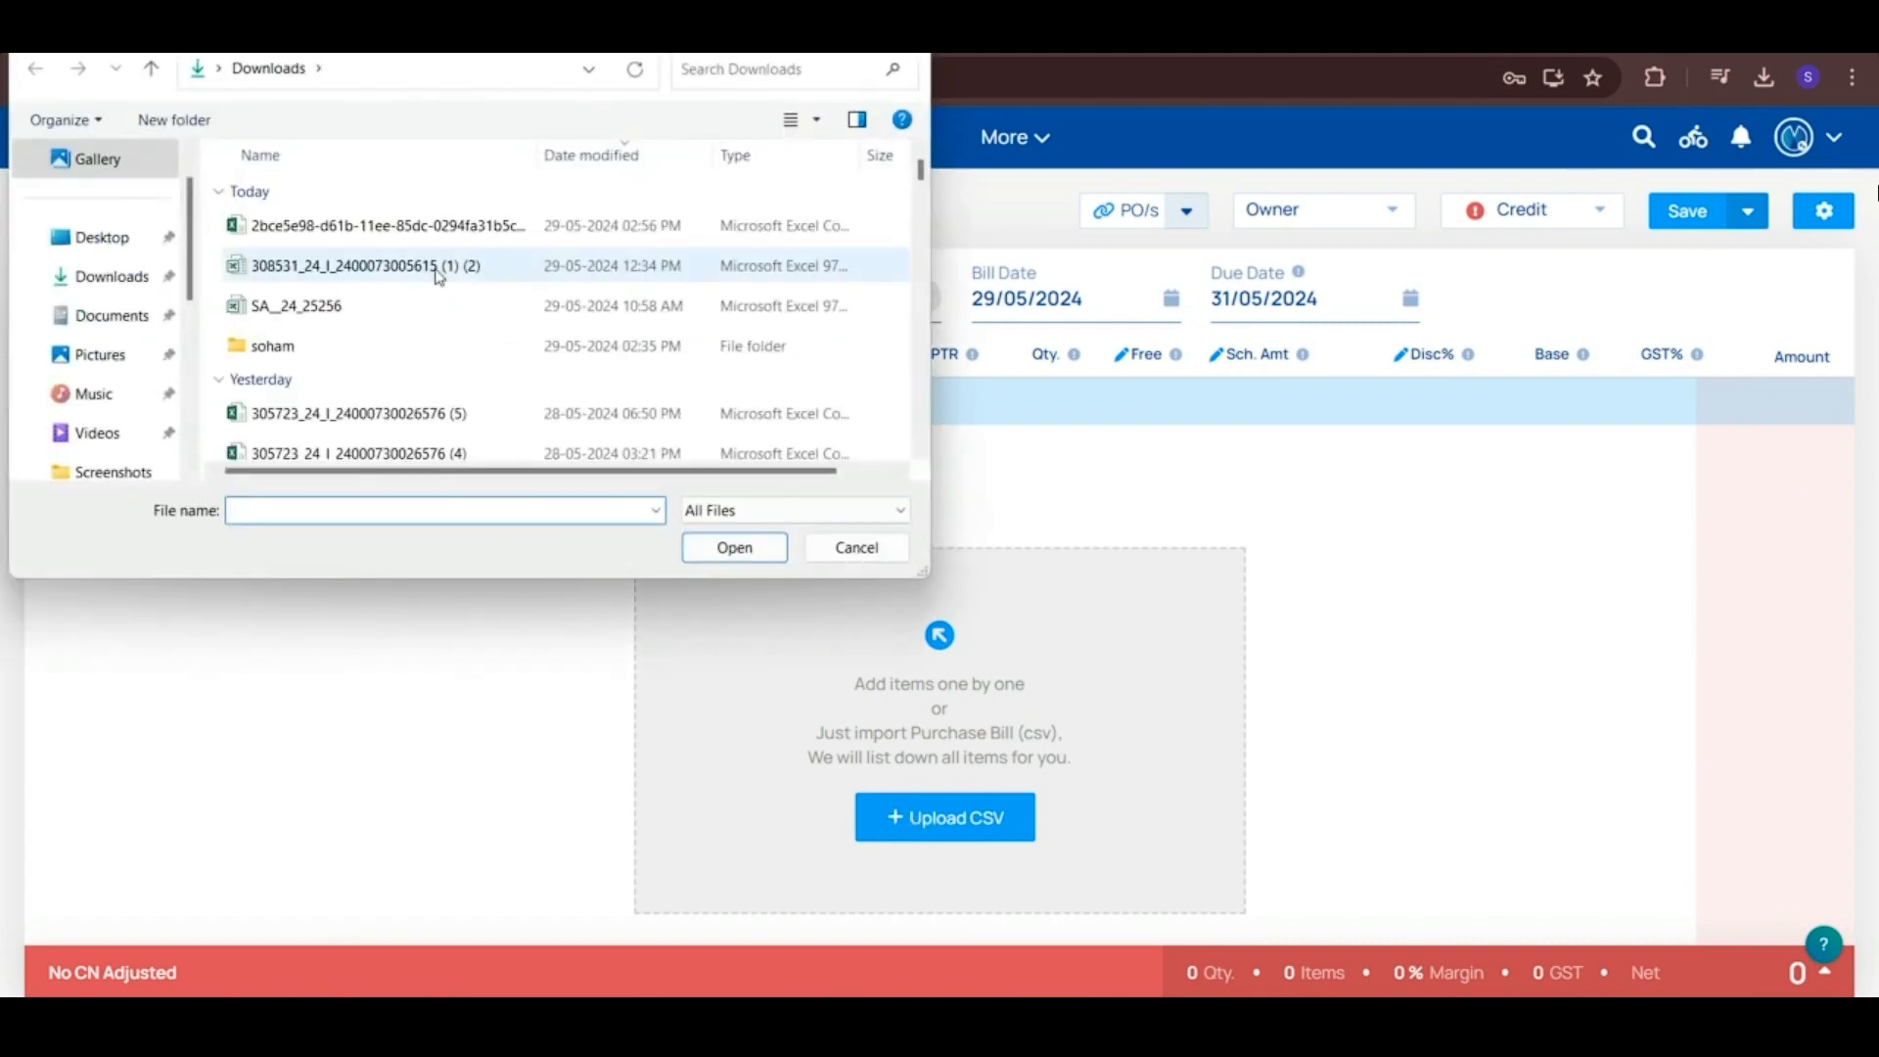
{"action": "left_click", "coordinate": [394, 229]}
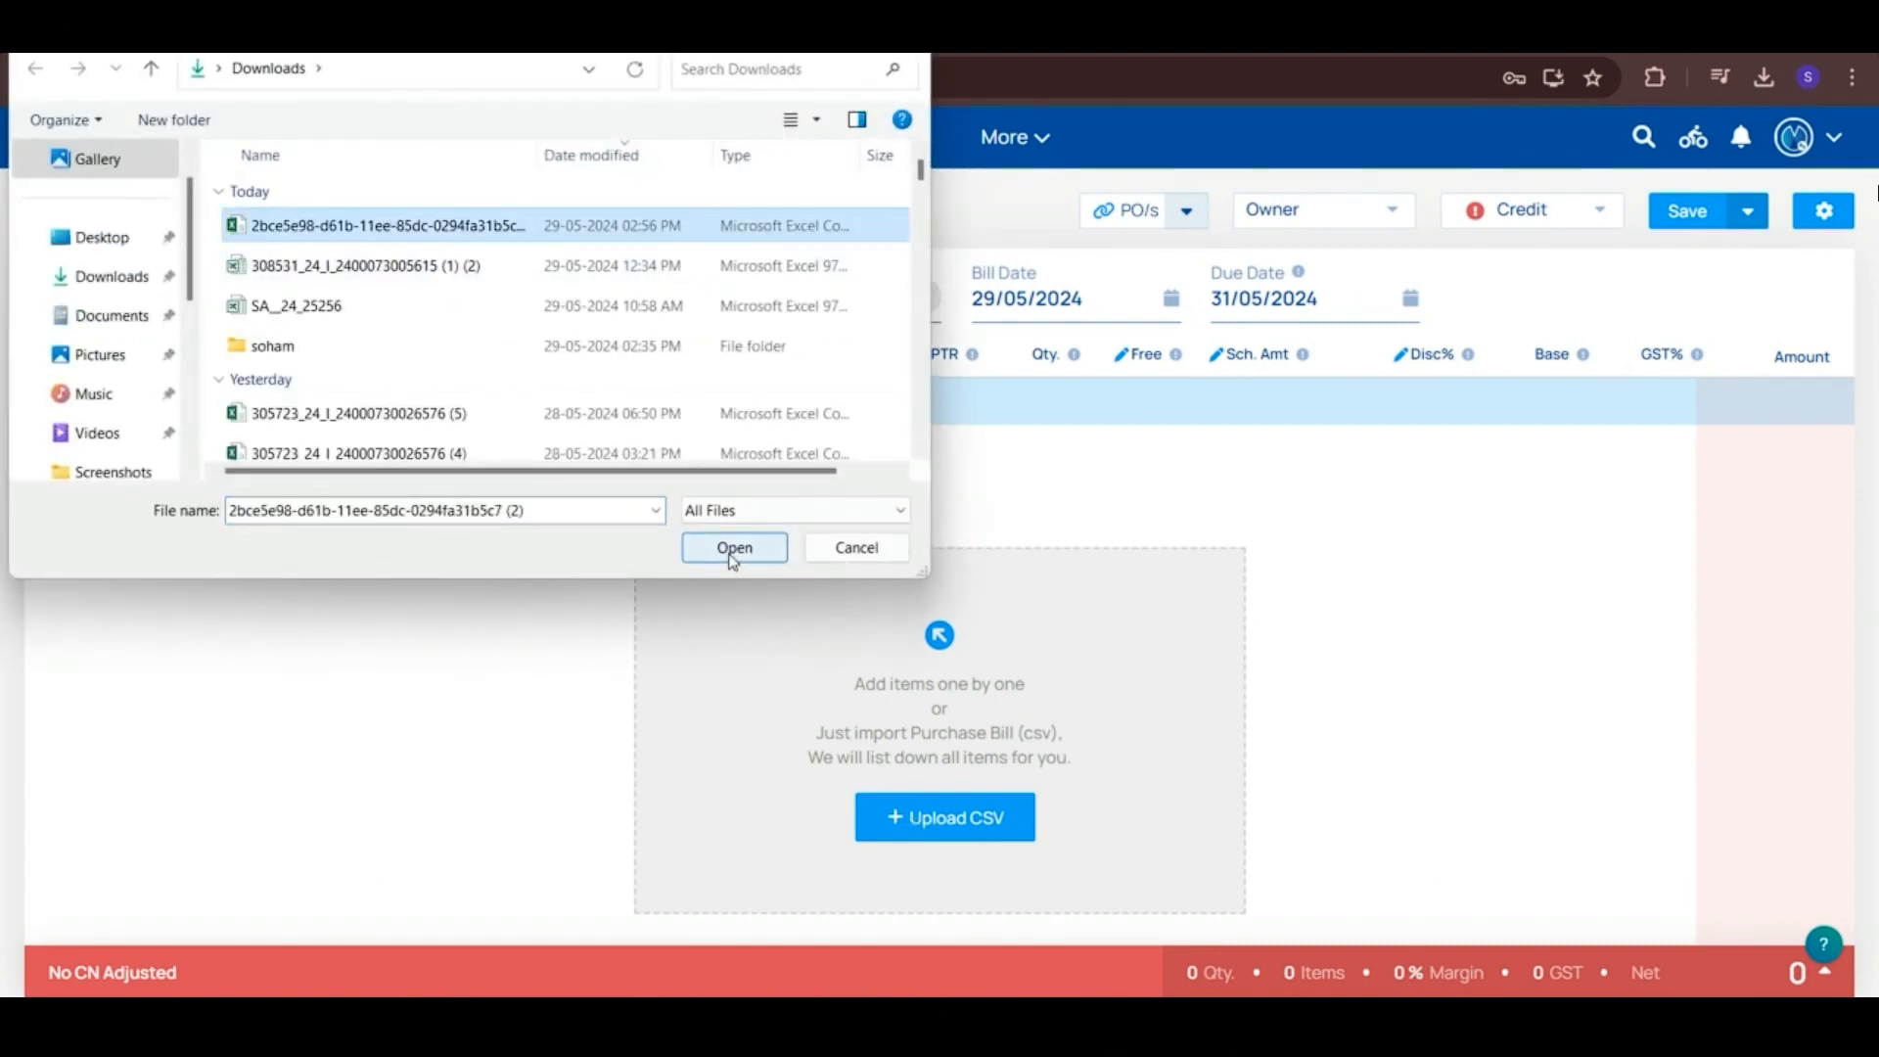
{"action": "left_click", "coordinate": [734, 548]}
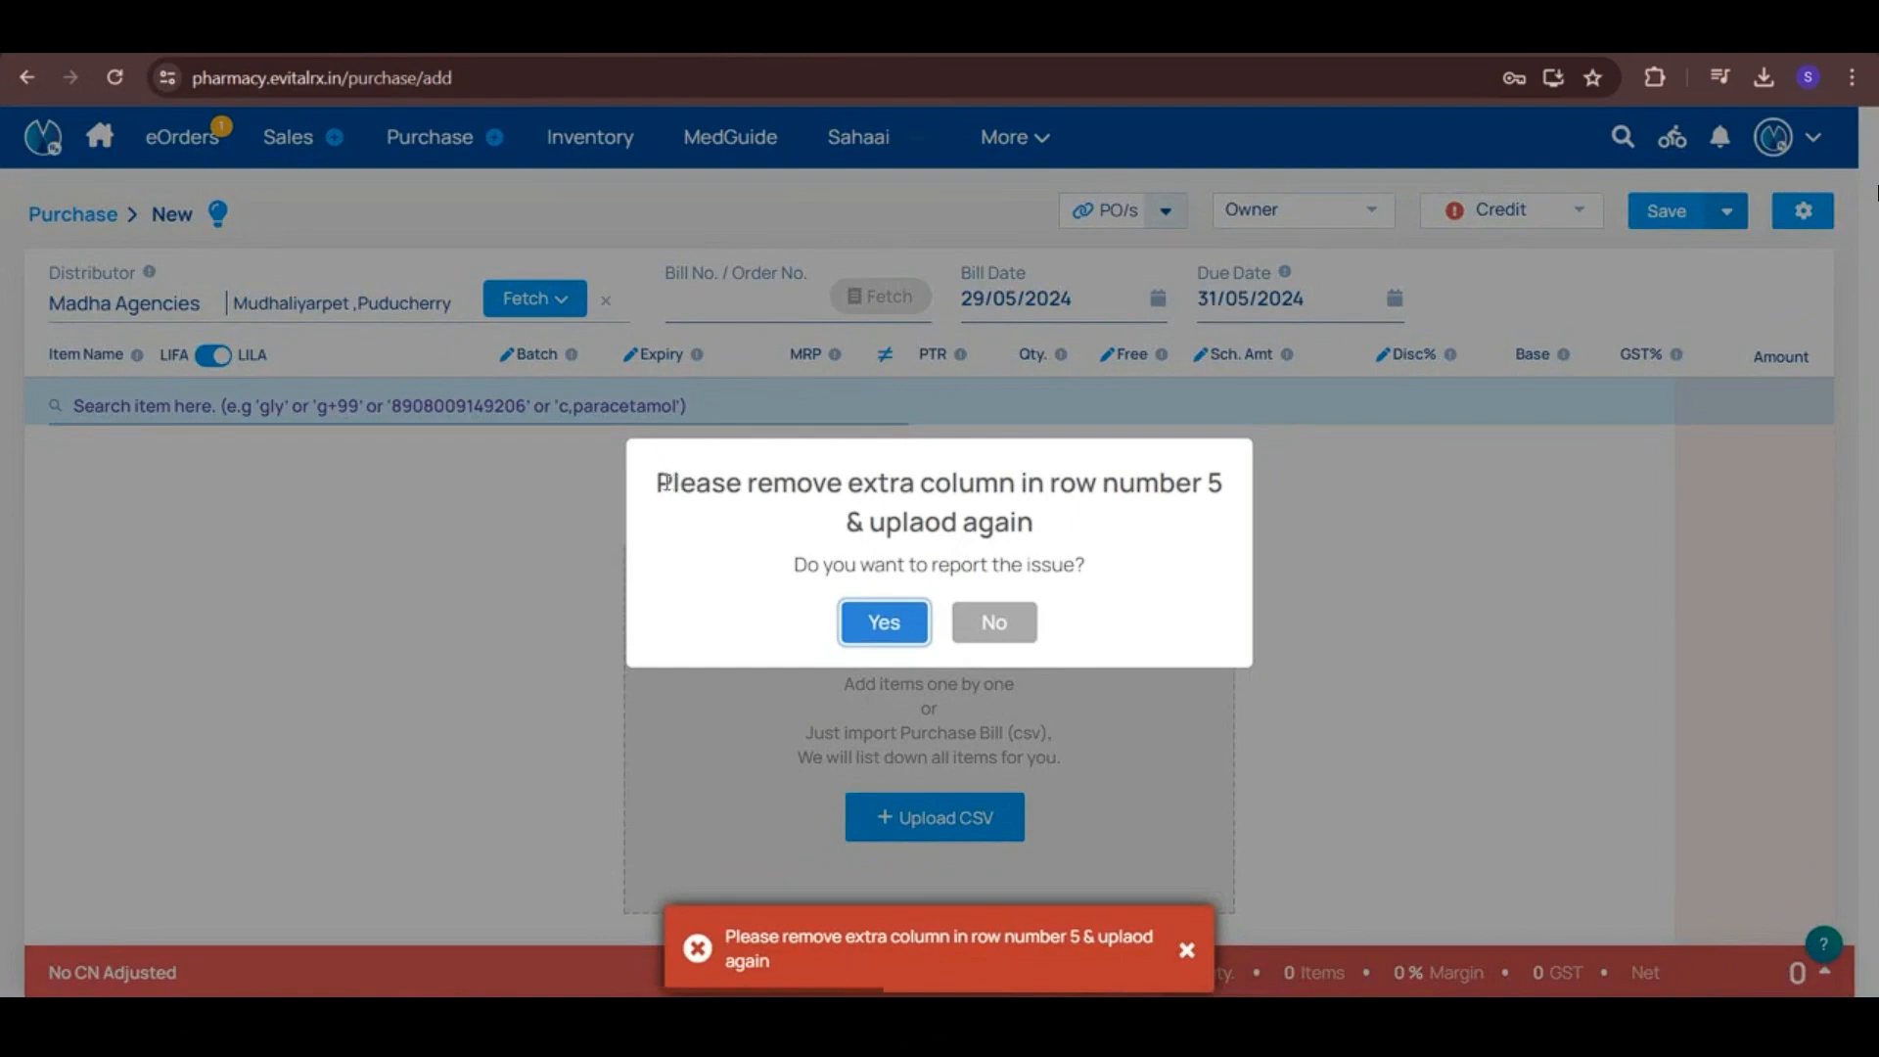
{"action": "left_click_drag", "start_coordinate": [658, 483], "coordinate": [1074, 548]}
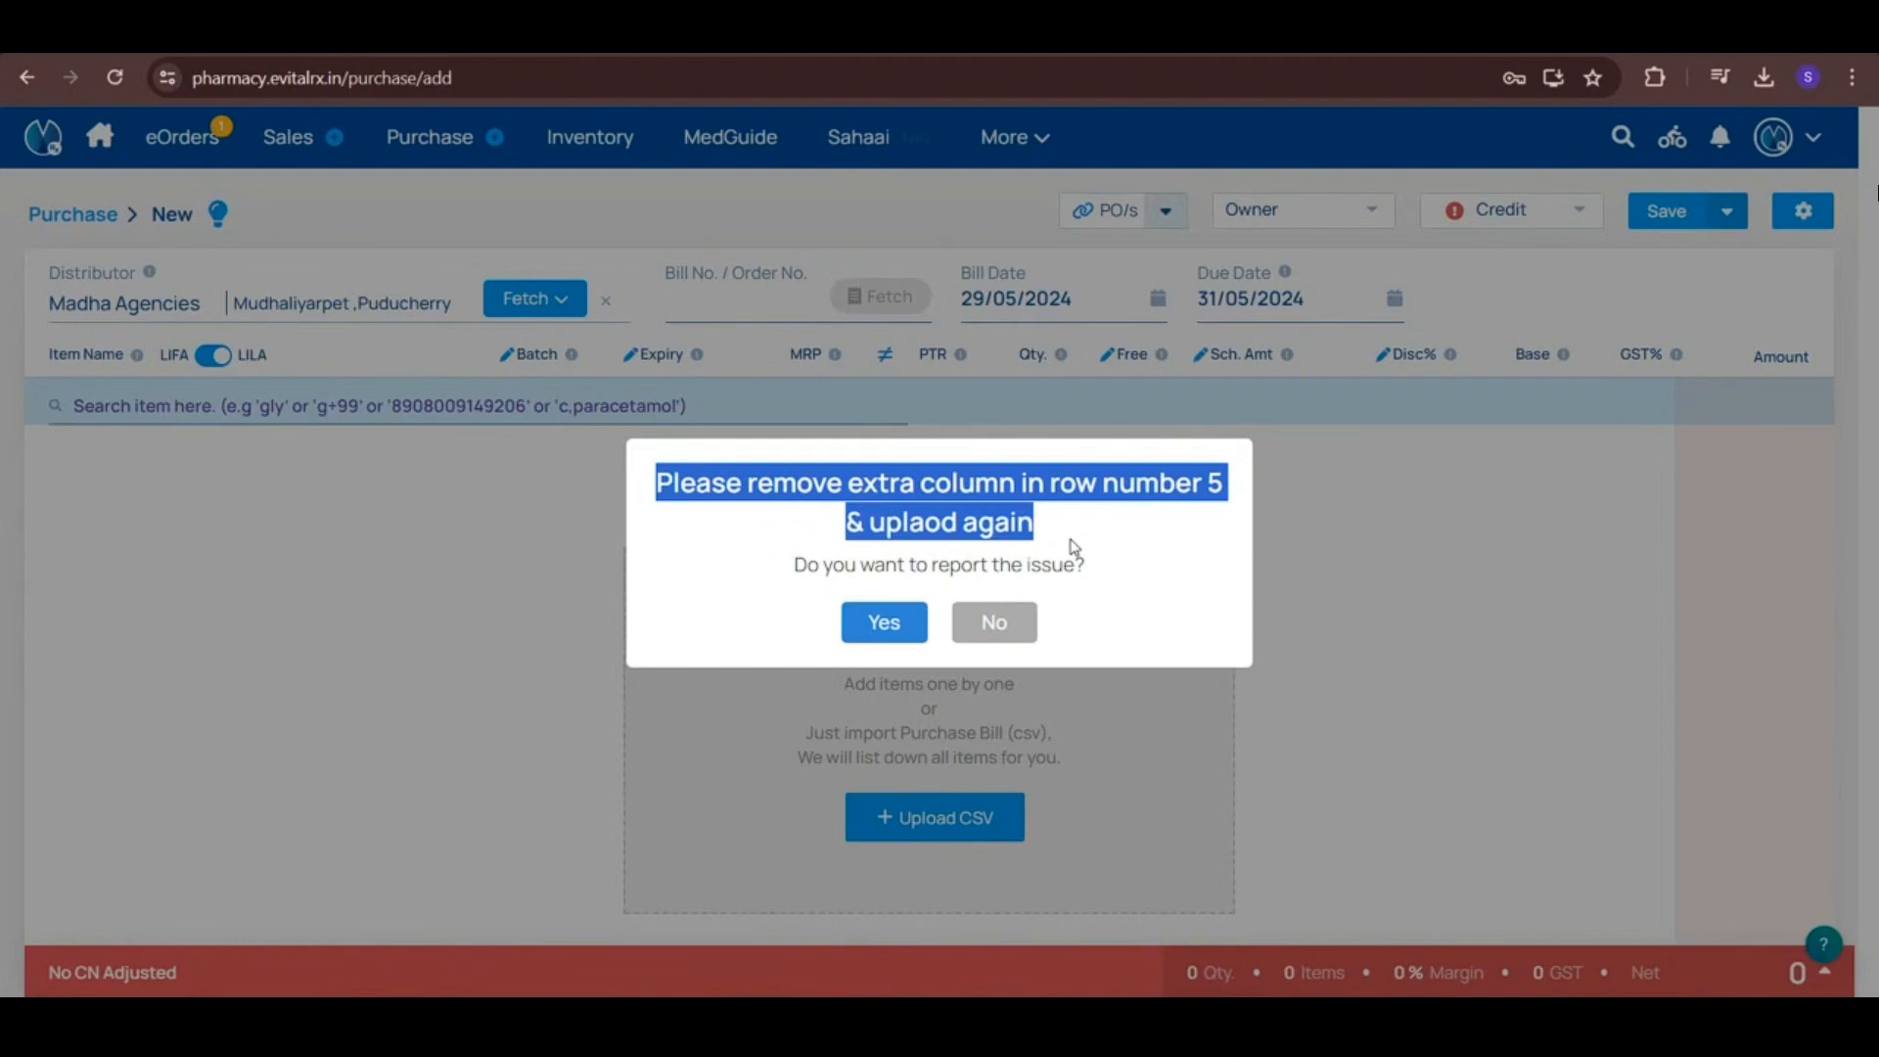
{"action": "left_click", "coordinate": [994, 631]}
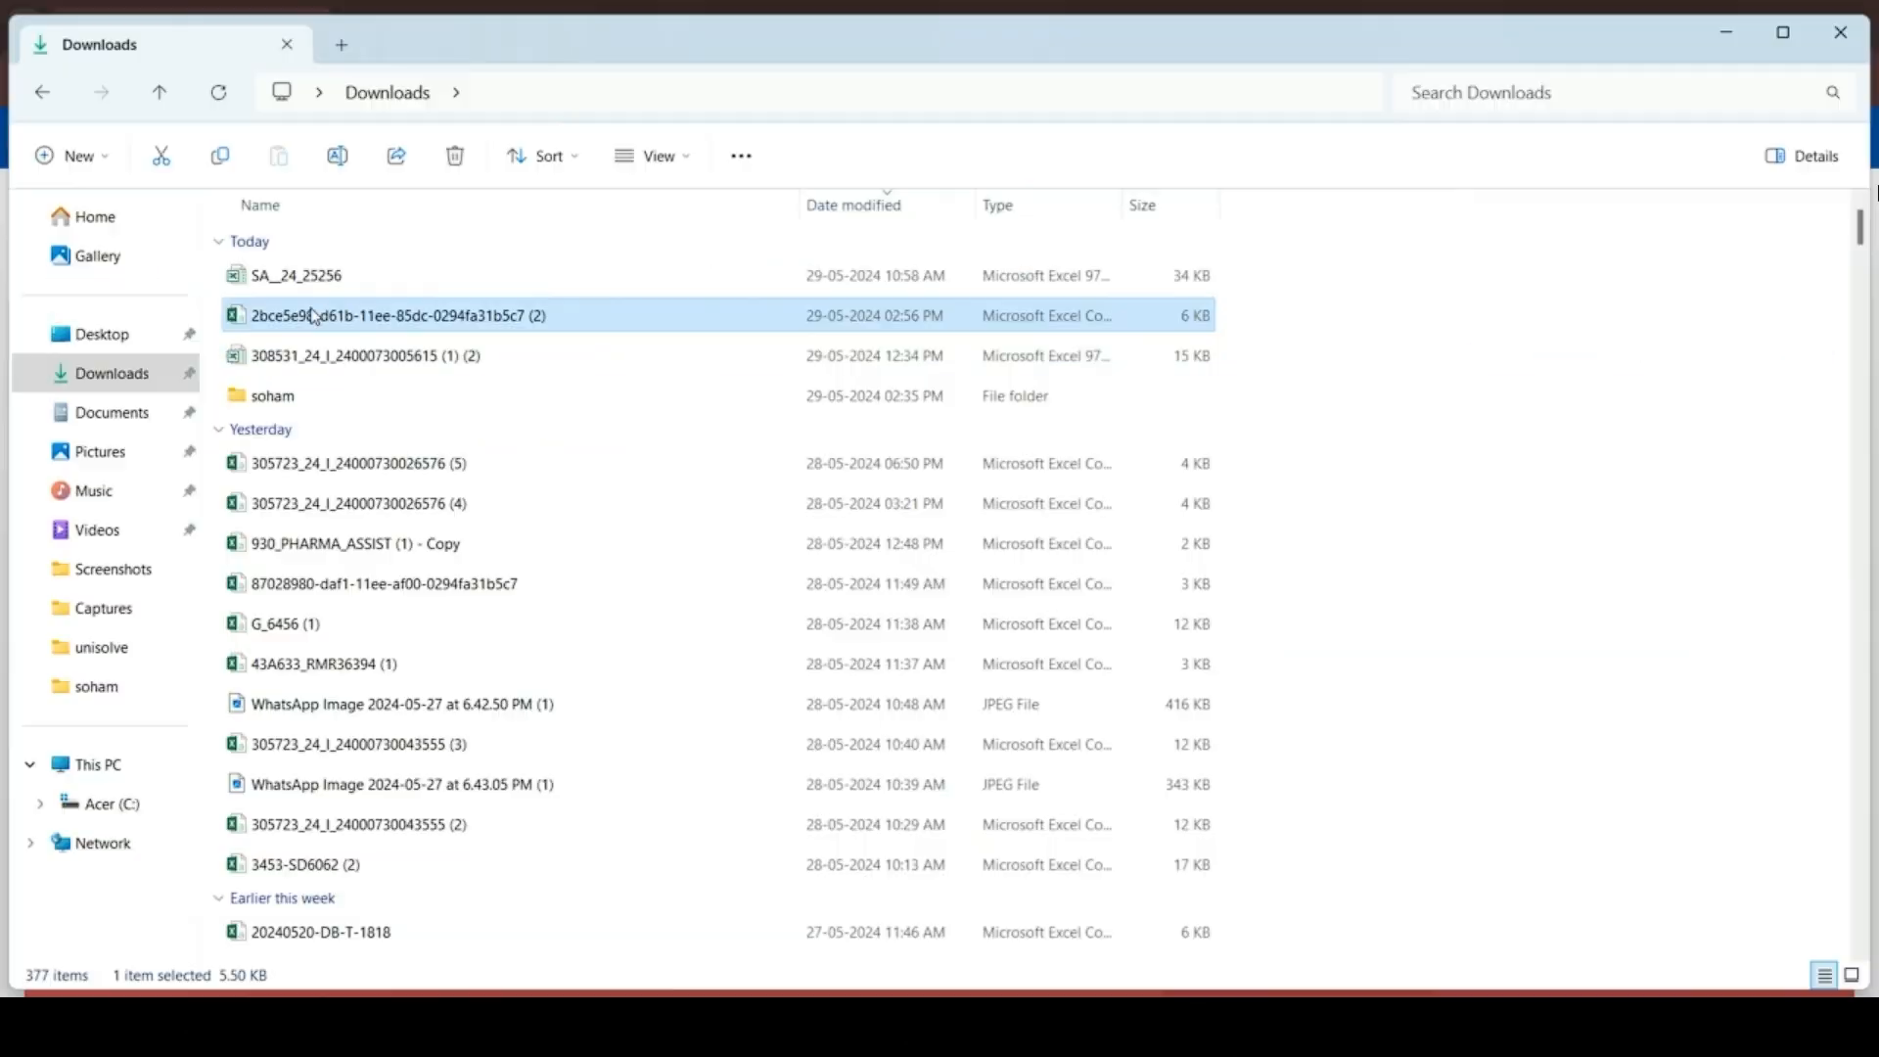
- Open 2bce5e98-d61b-11ee-85dc-0294fa31b5c7 (2) from the Downloads folder in Excel and inspect row 5 for the extra column, checking cells O5 and AF5
{"action": "double_click", "coordinate": [314, 310]}
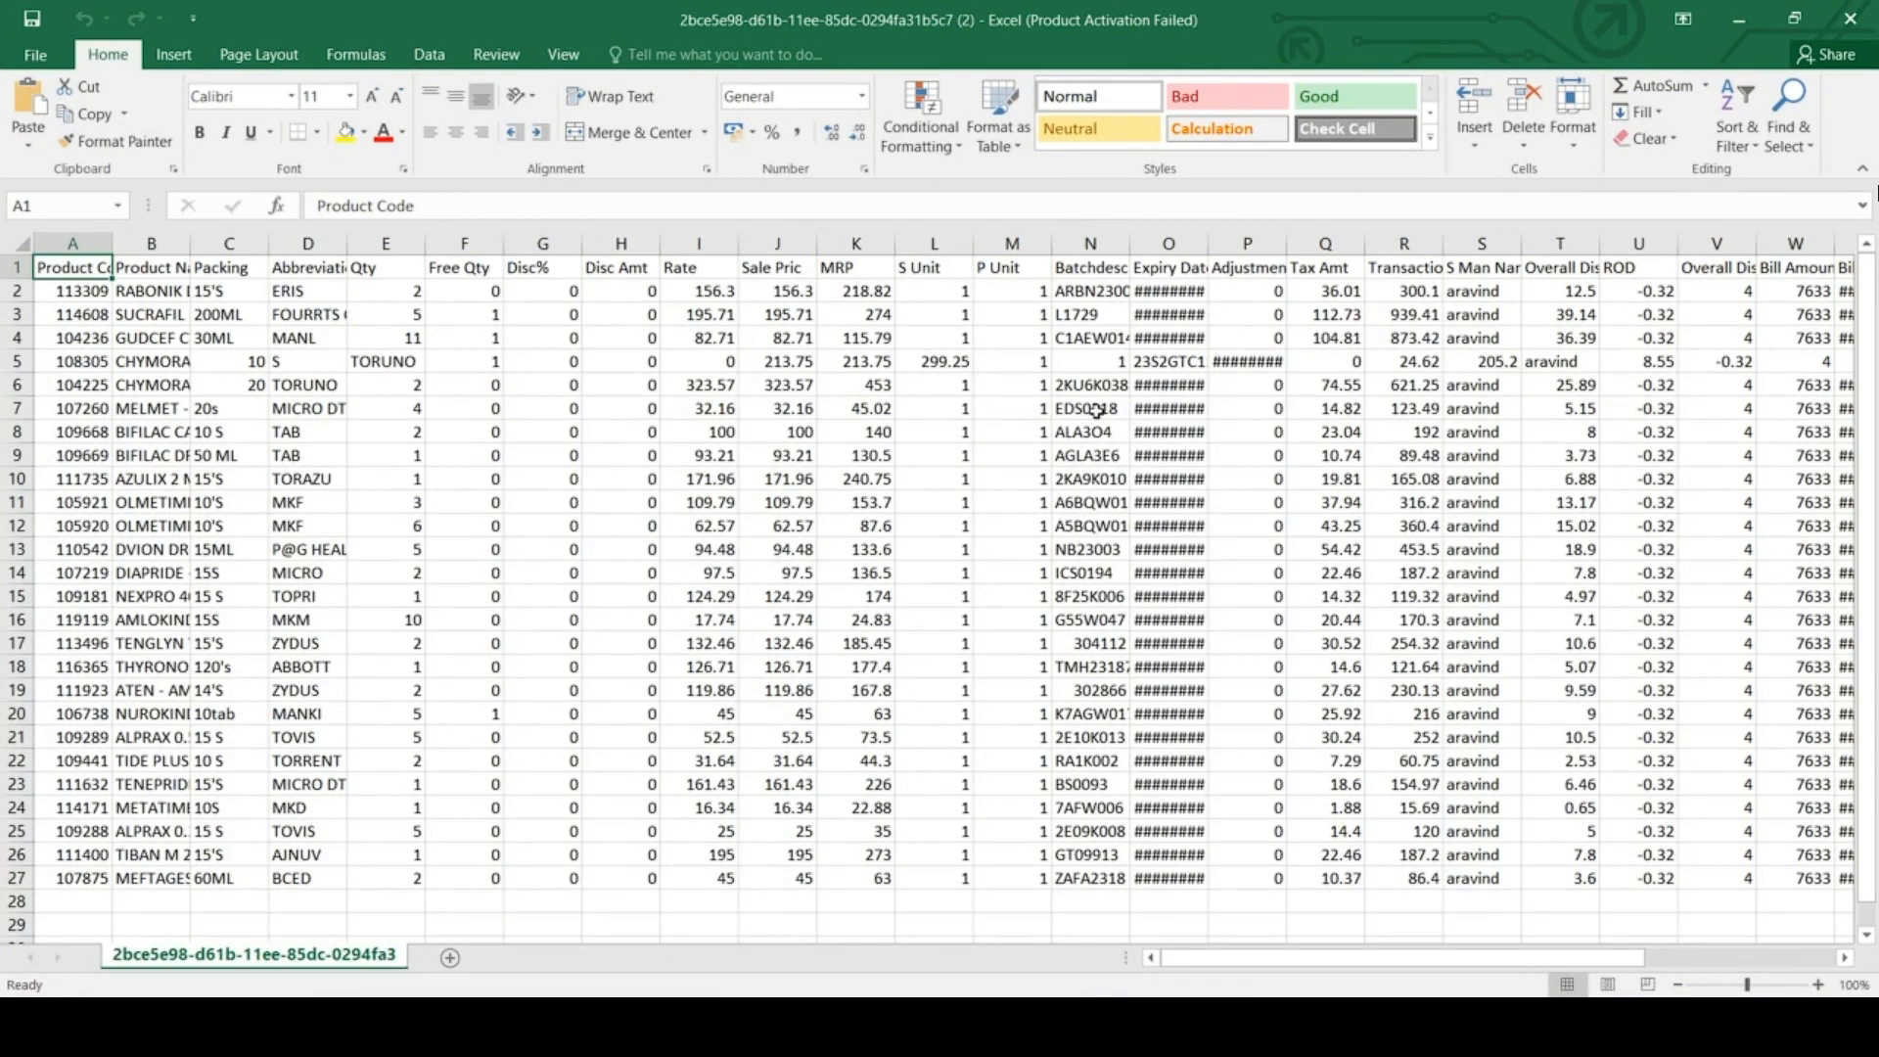
{"action": "left_click", "coordinate": [1151, 361]}
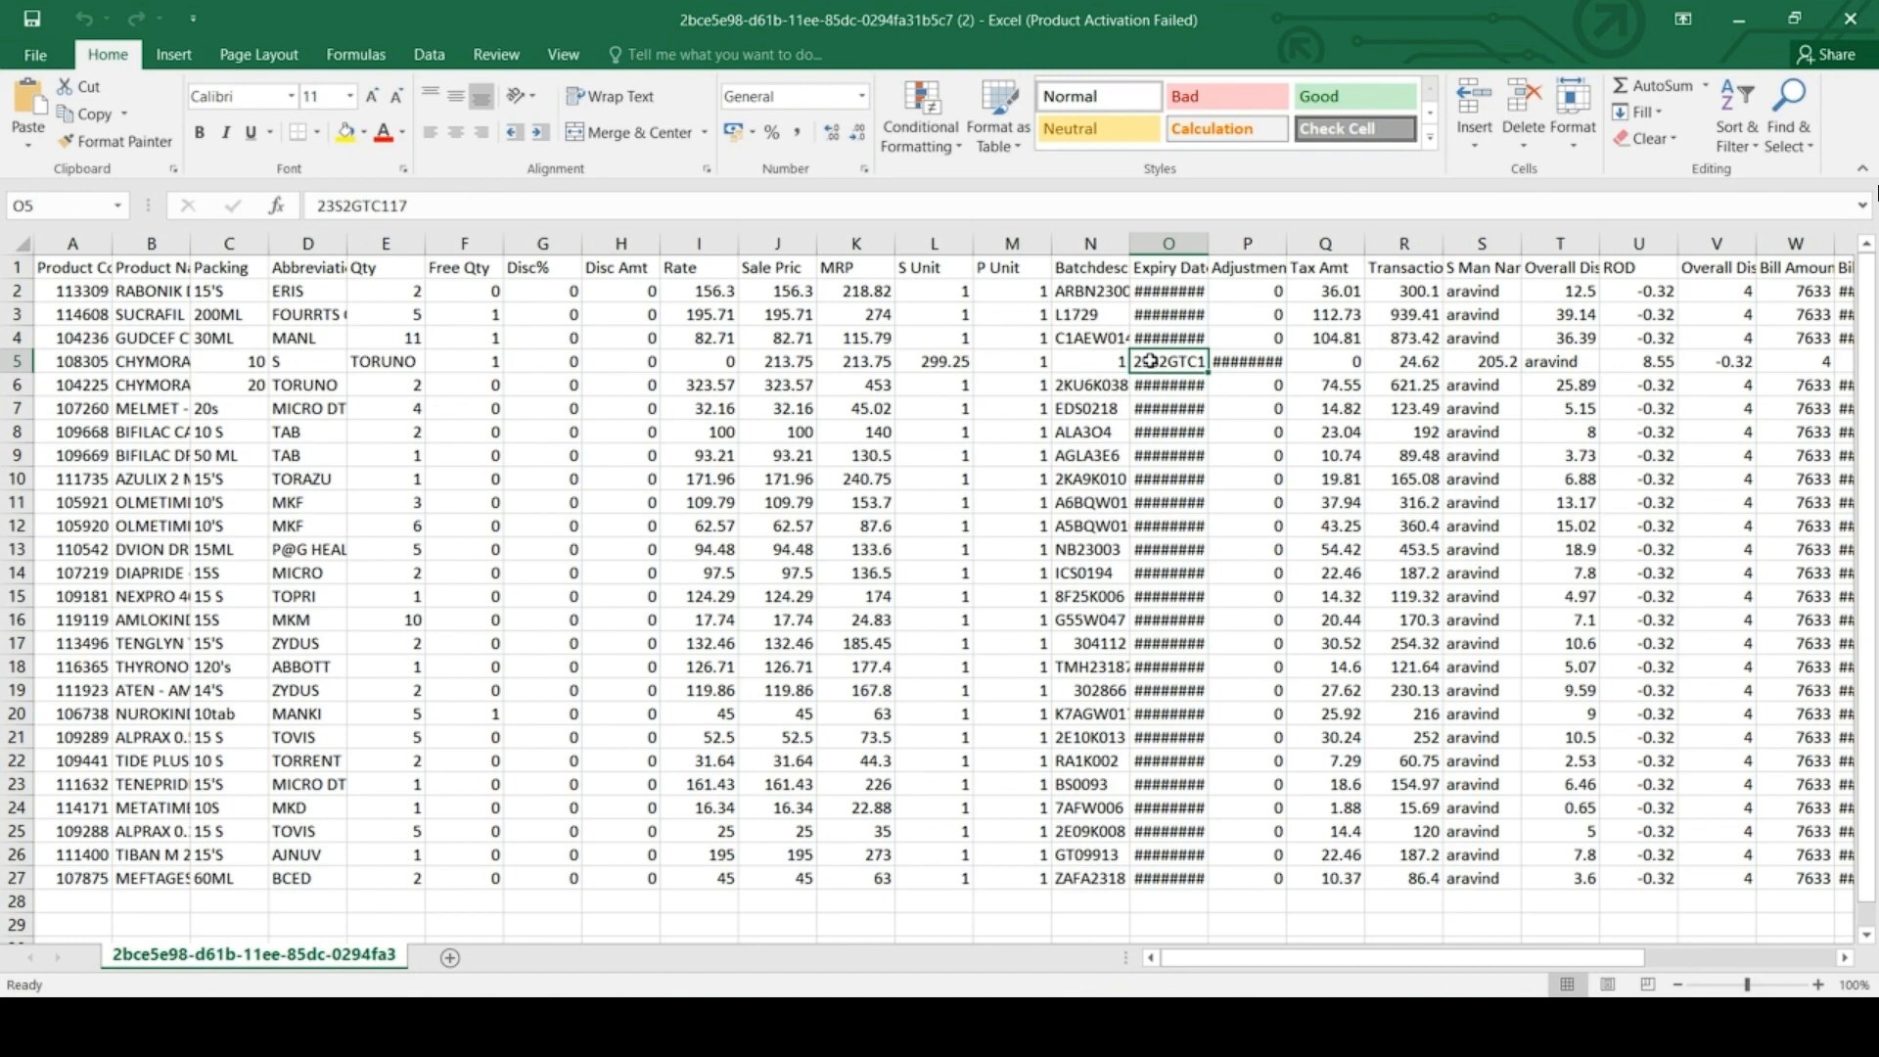
{"action": "left_click_drag", "start_coordinate": [1259, 955], "coordinate": [1451, 956]}
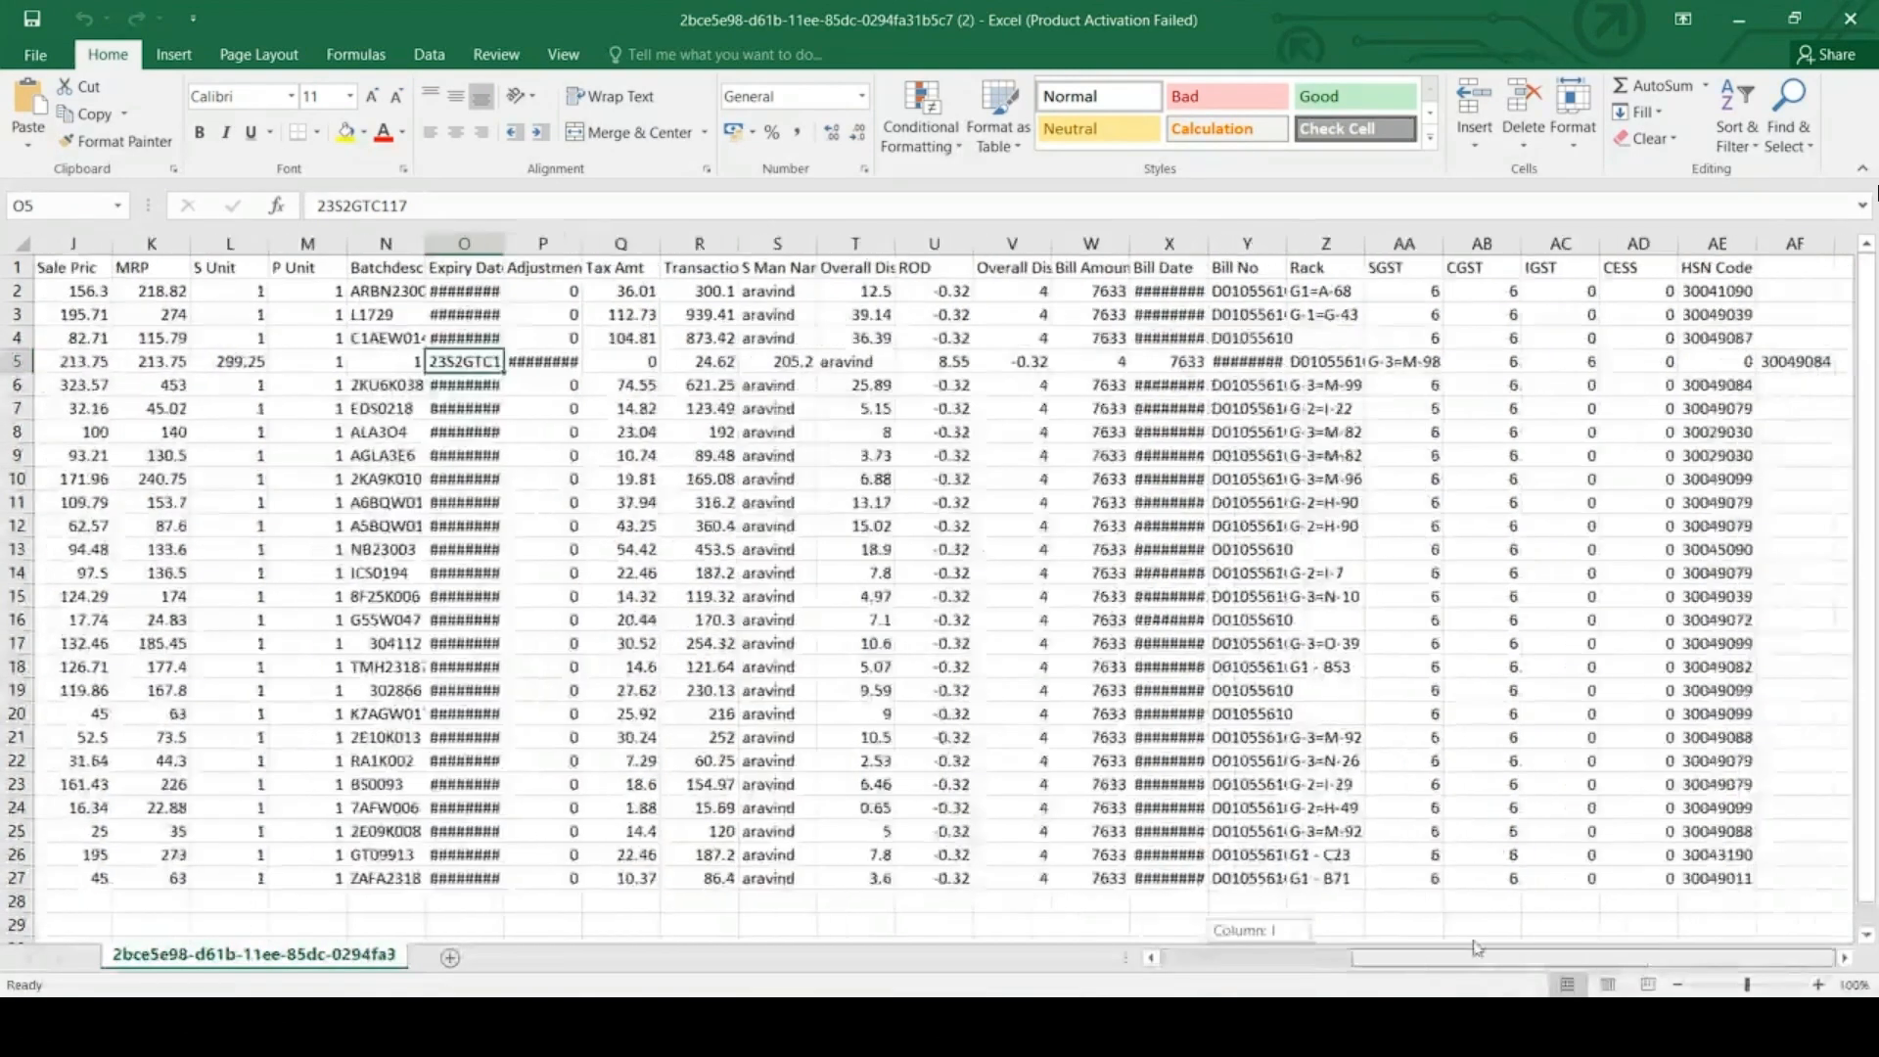
{"action": "left_click", "coordinate": [1796, 362]}
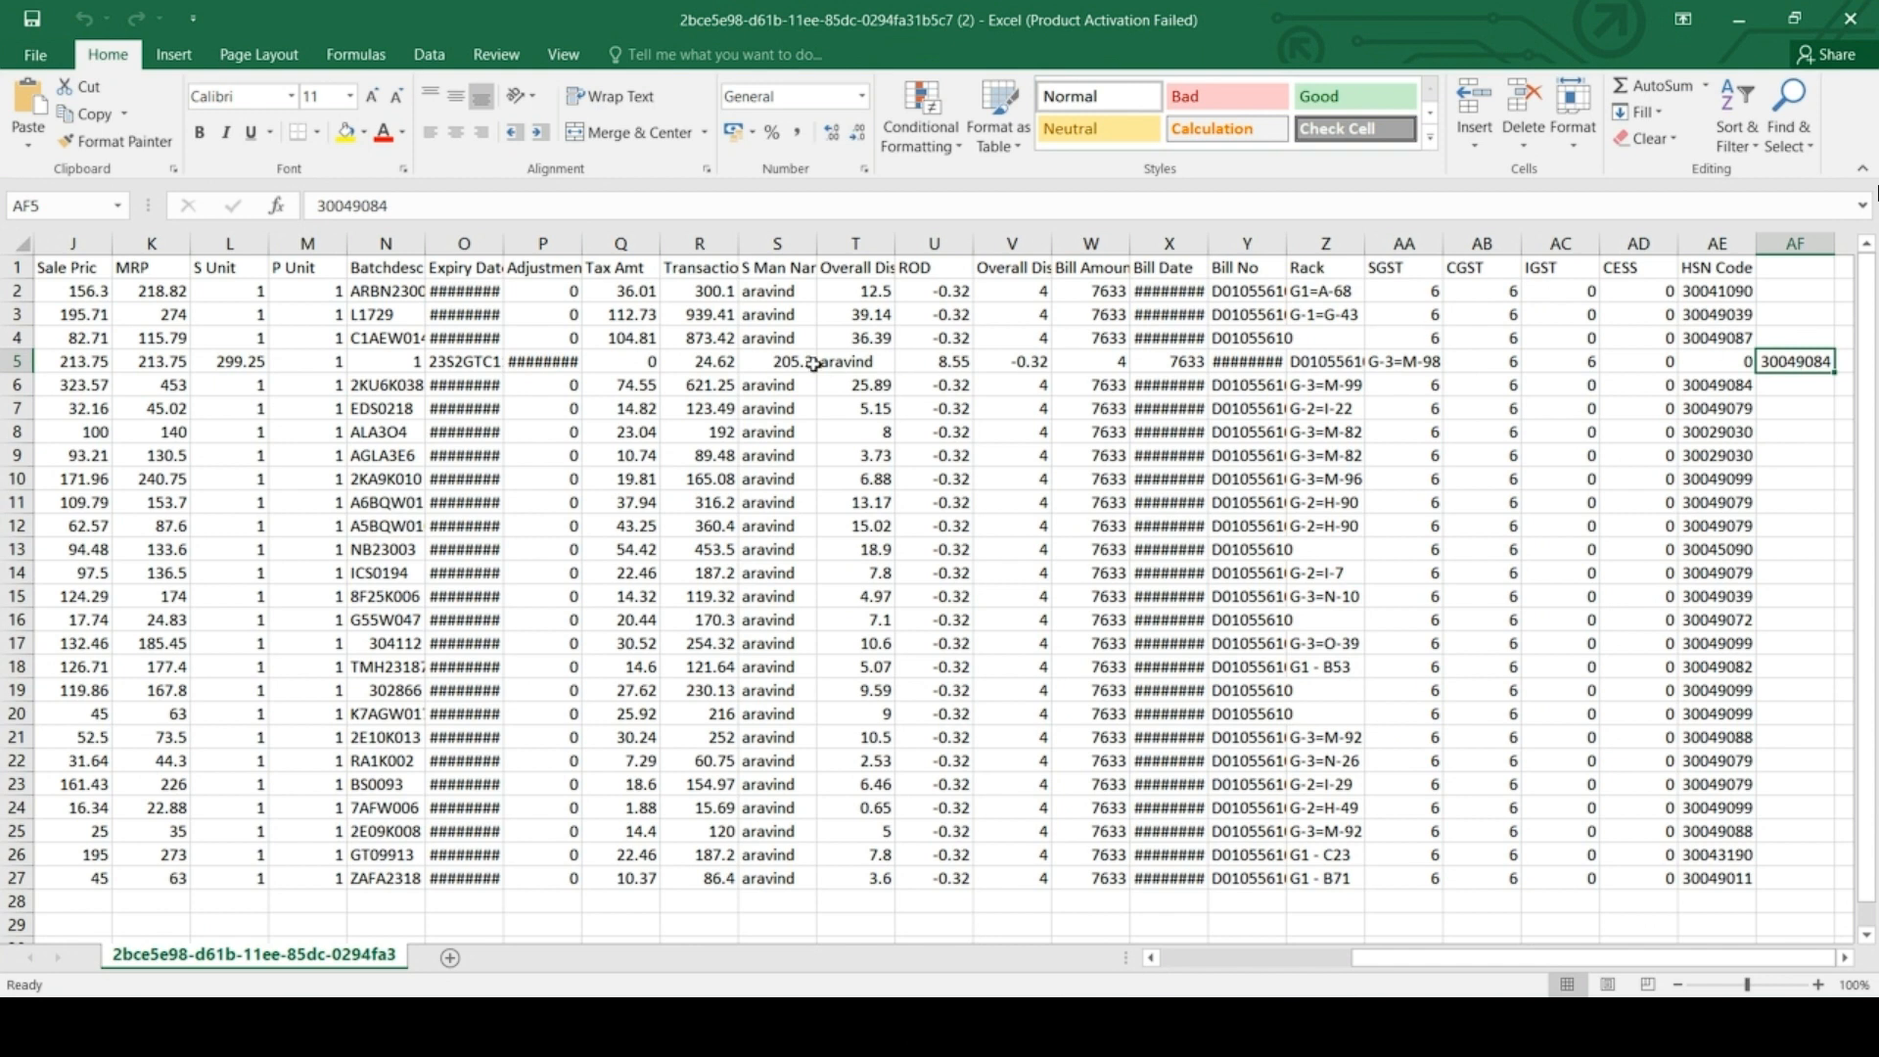
- Clear cell O5 and move the cells P5:AF5 one column back so that they start at O5
{"action": "left_click", "coordinate": [437, 360]}
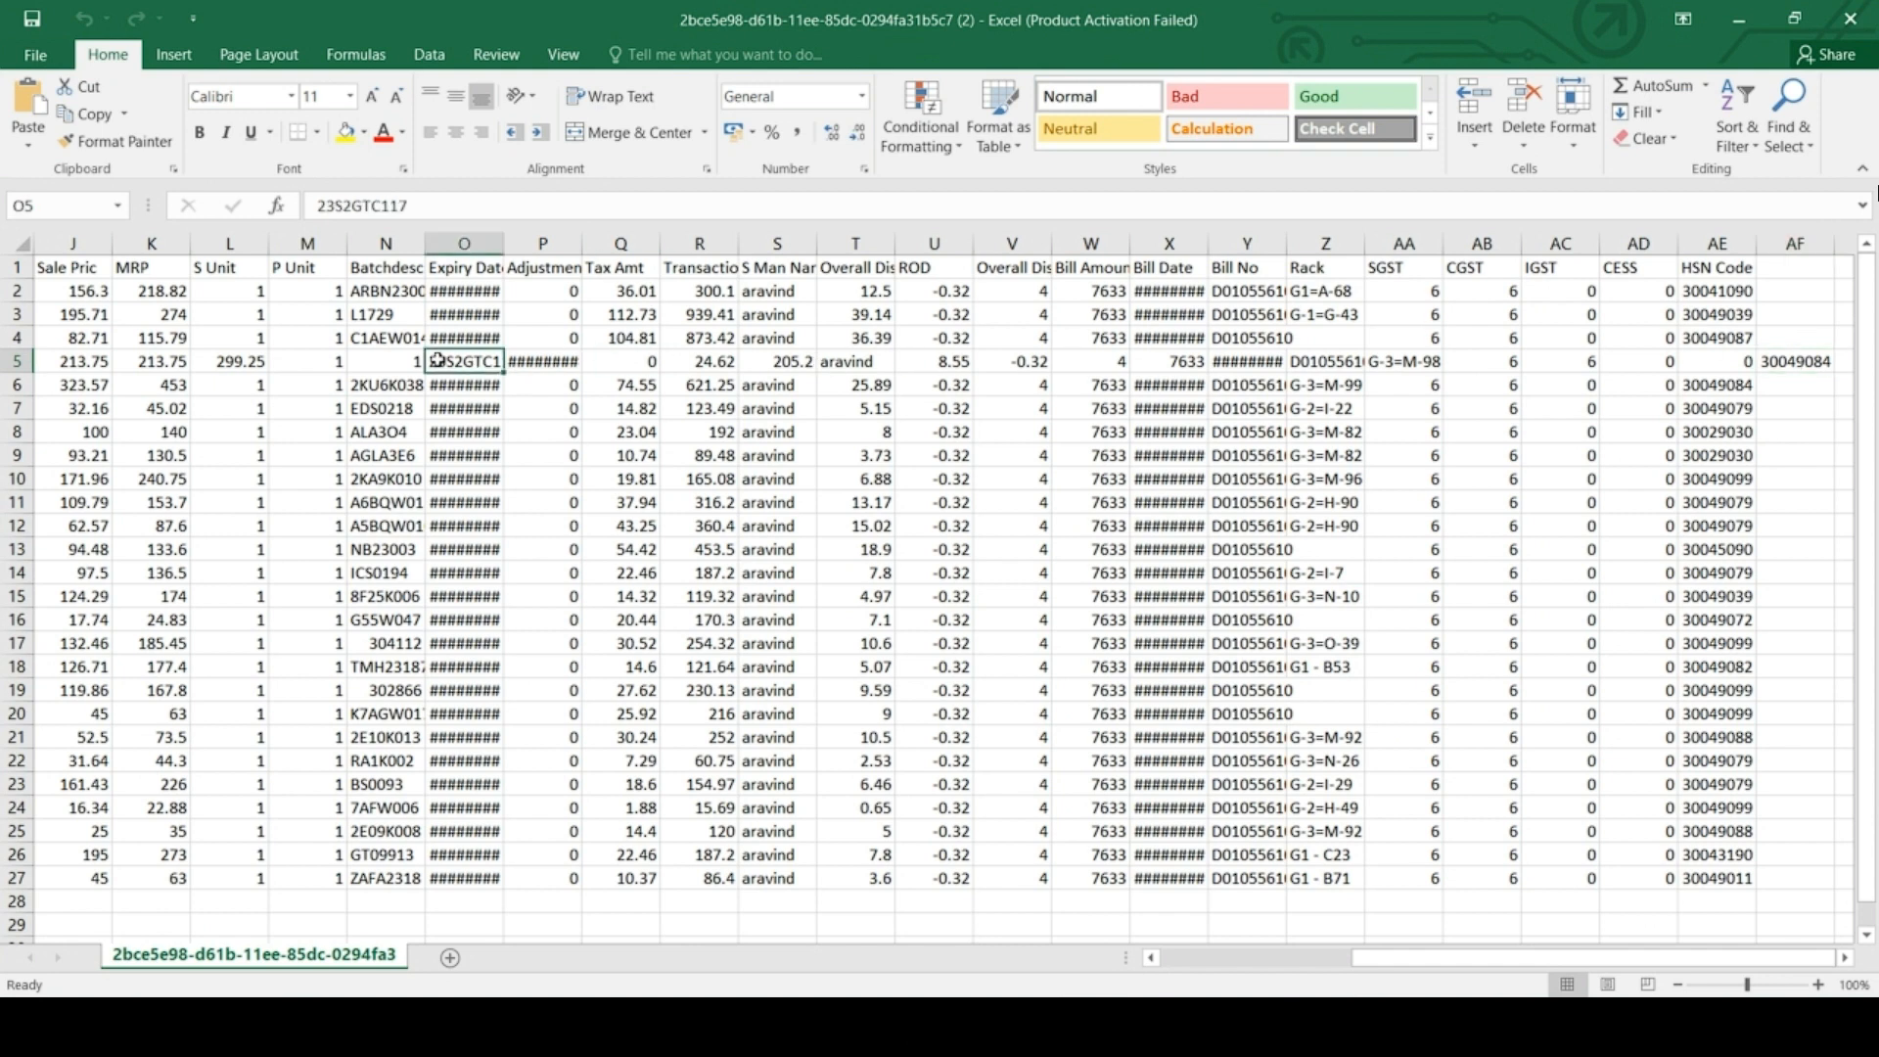
{"action": "key", "text": "Delete"}
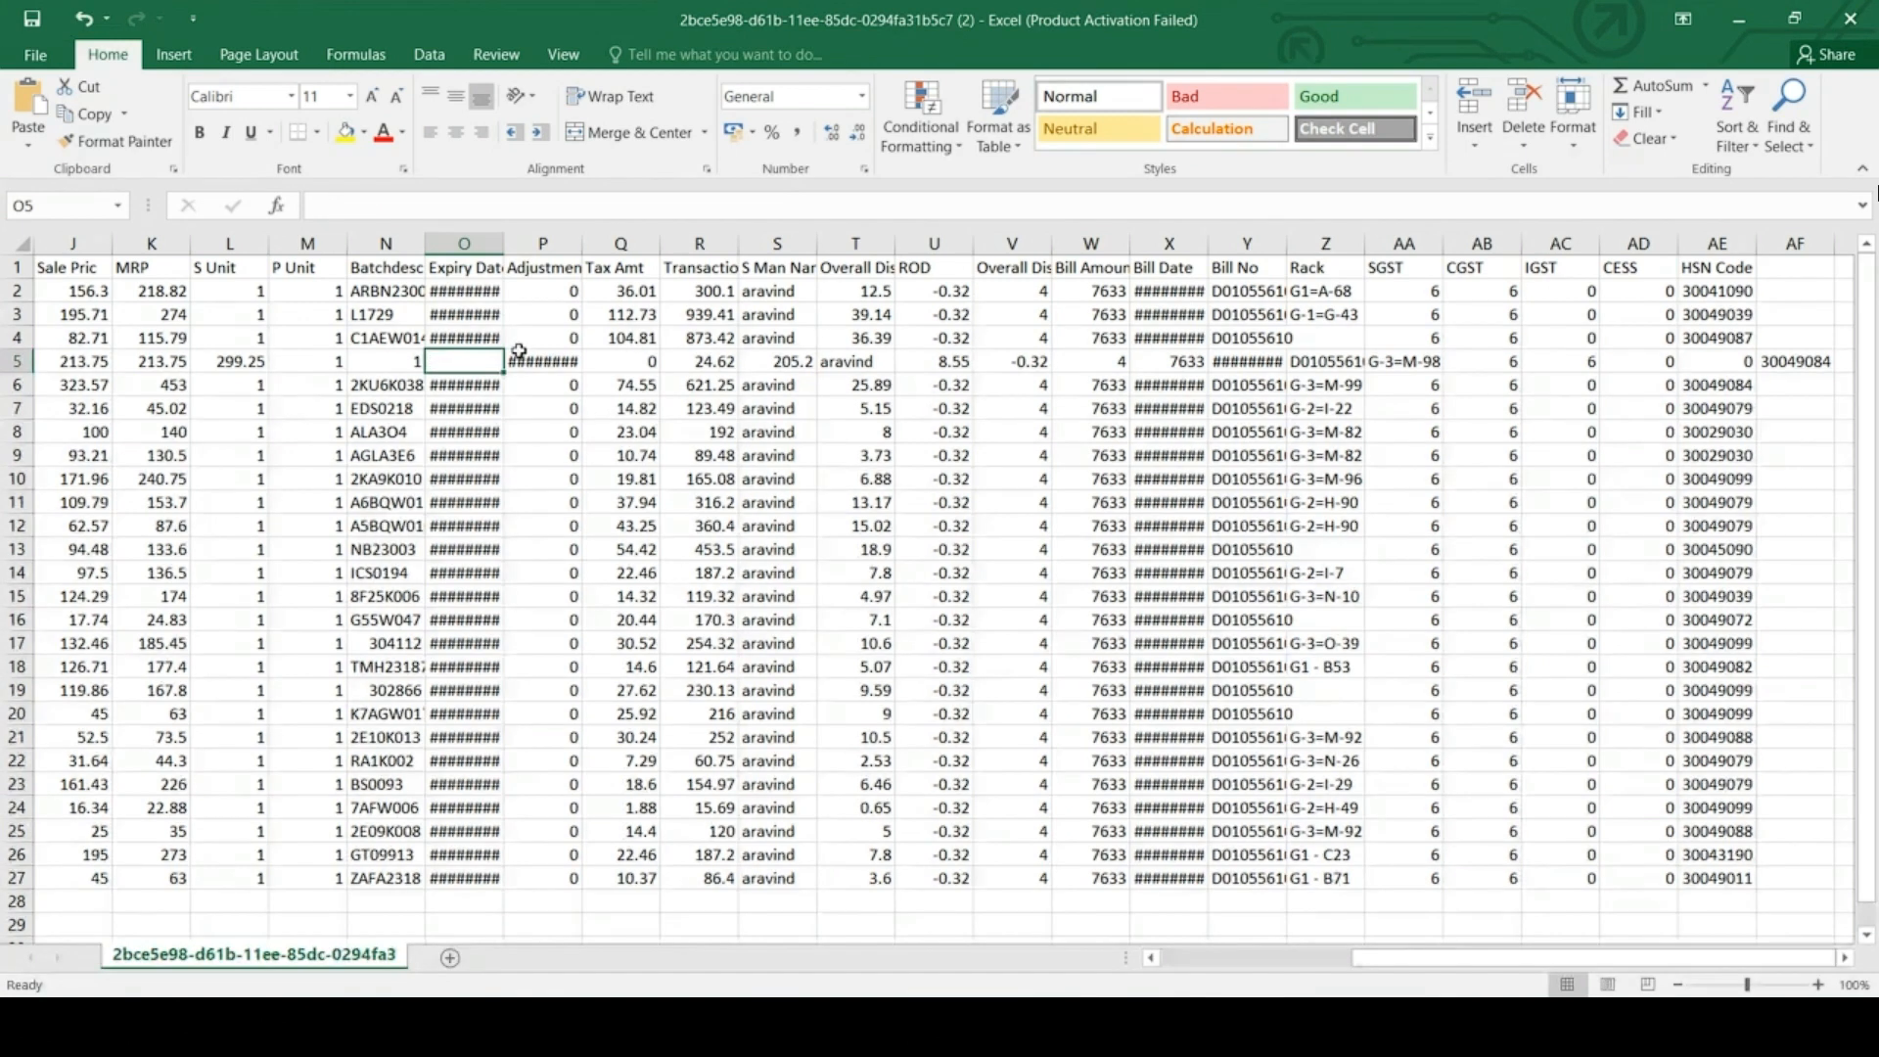
{"action": "left_click_drag", "start_coordinate": [516, 363], "coordinate": [1815, 372]}
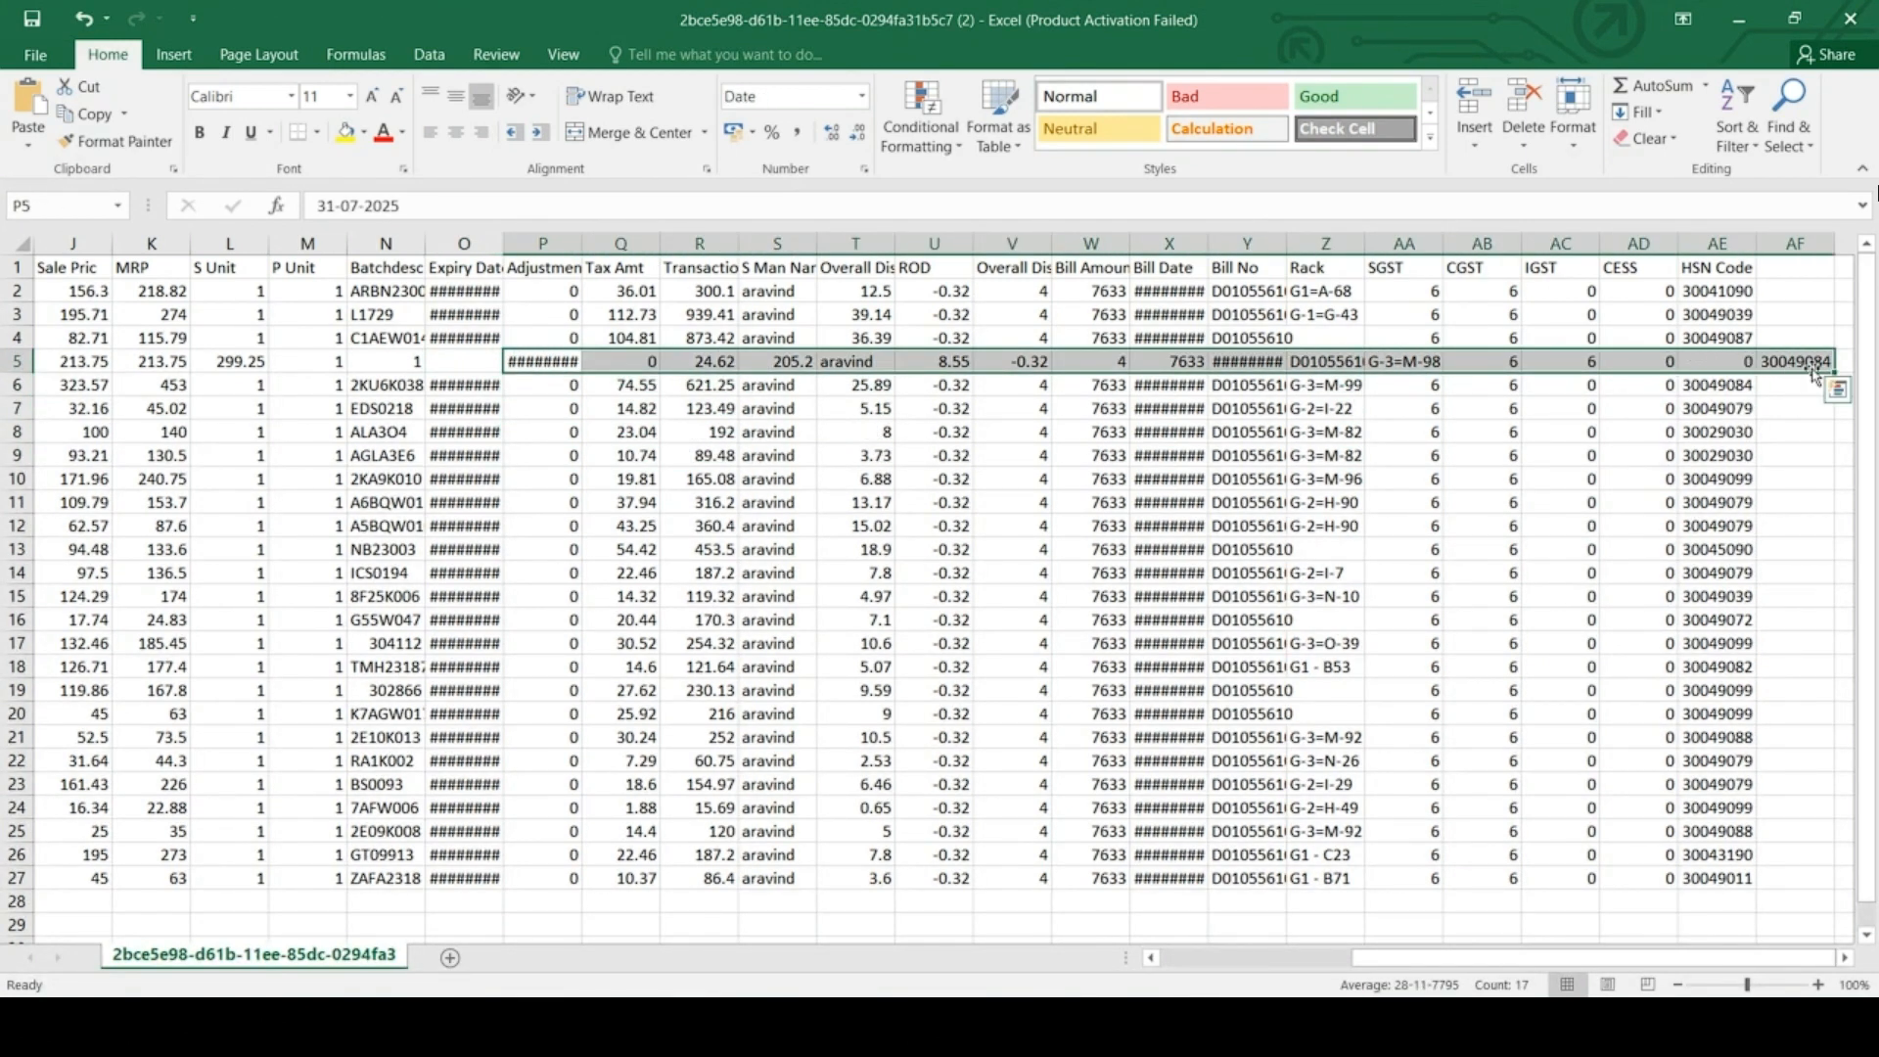
{"action": "key", "text": "ctrl+x"}
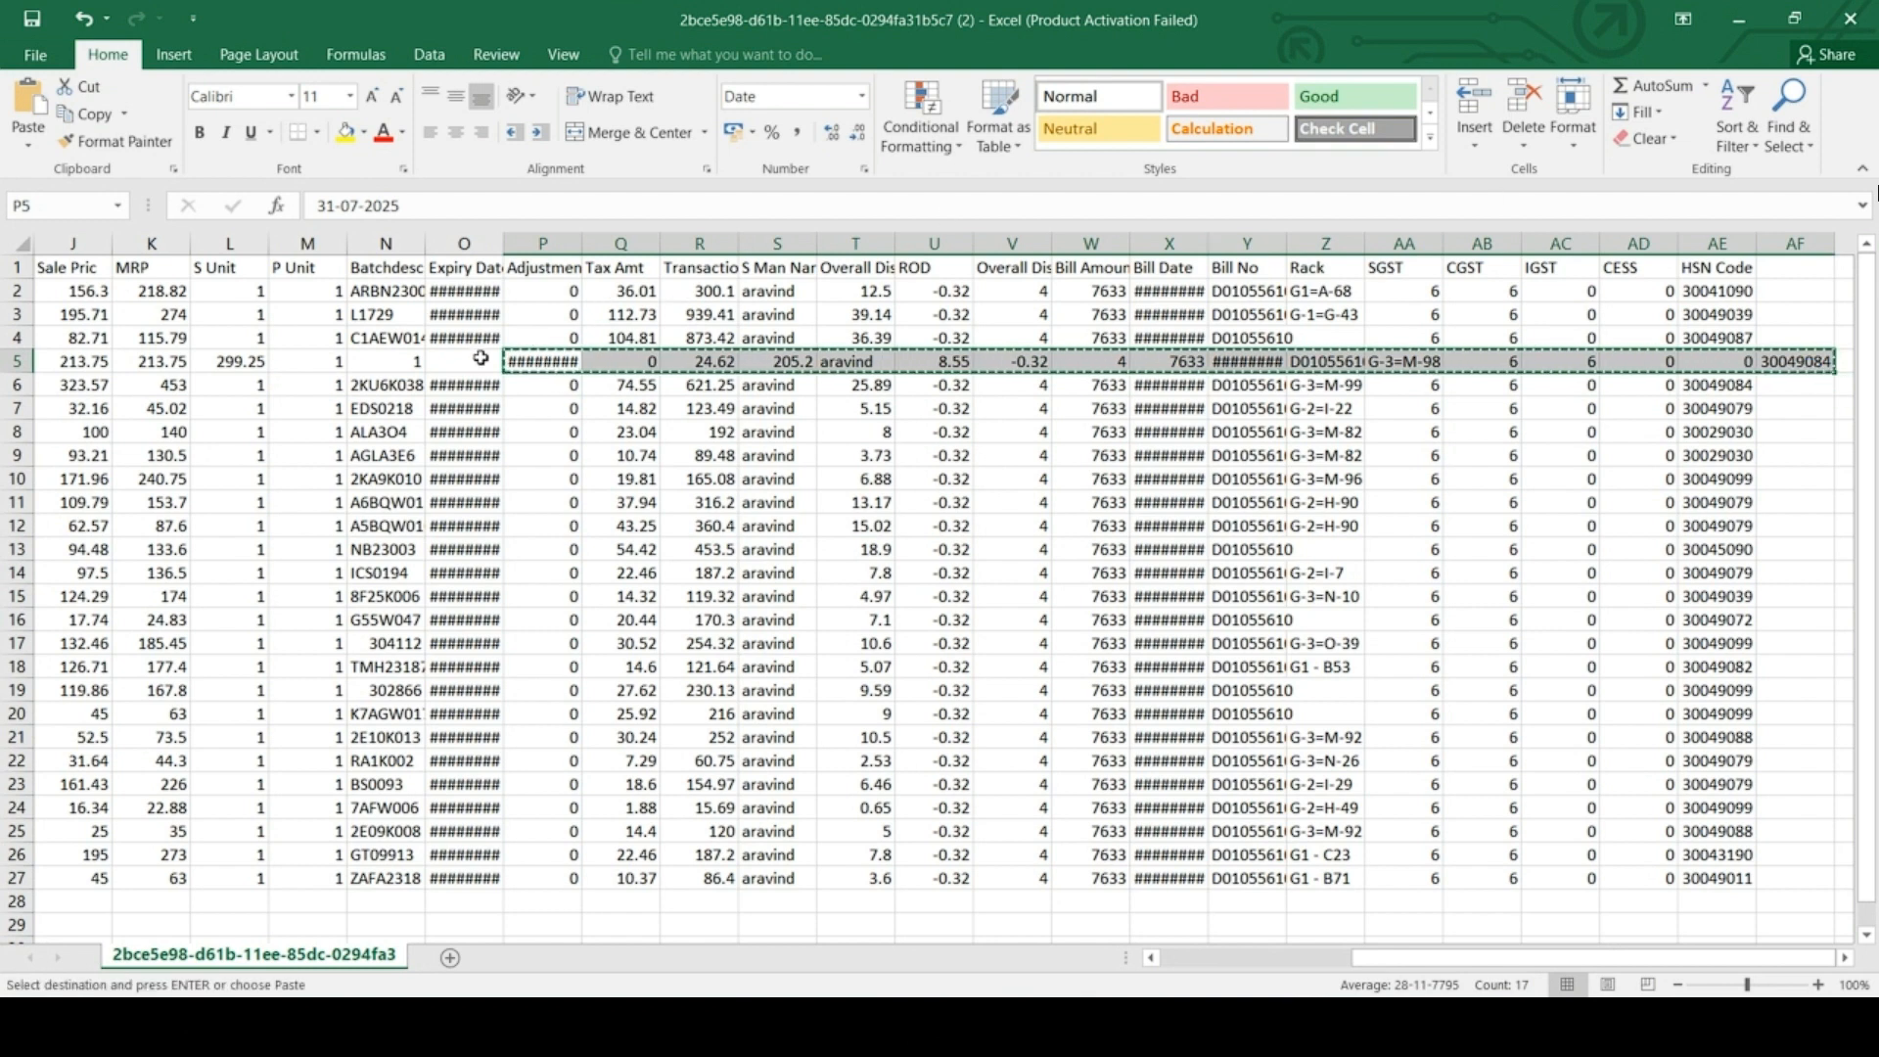
{"action": "left_click", "coordinate": [448, 364]}
{"action": "key", "text": "ctrl+v"}
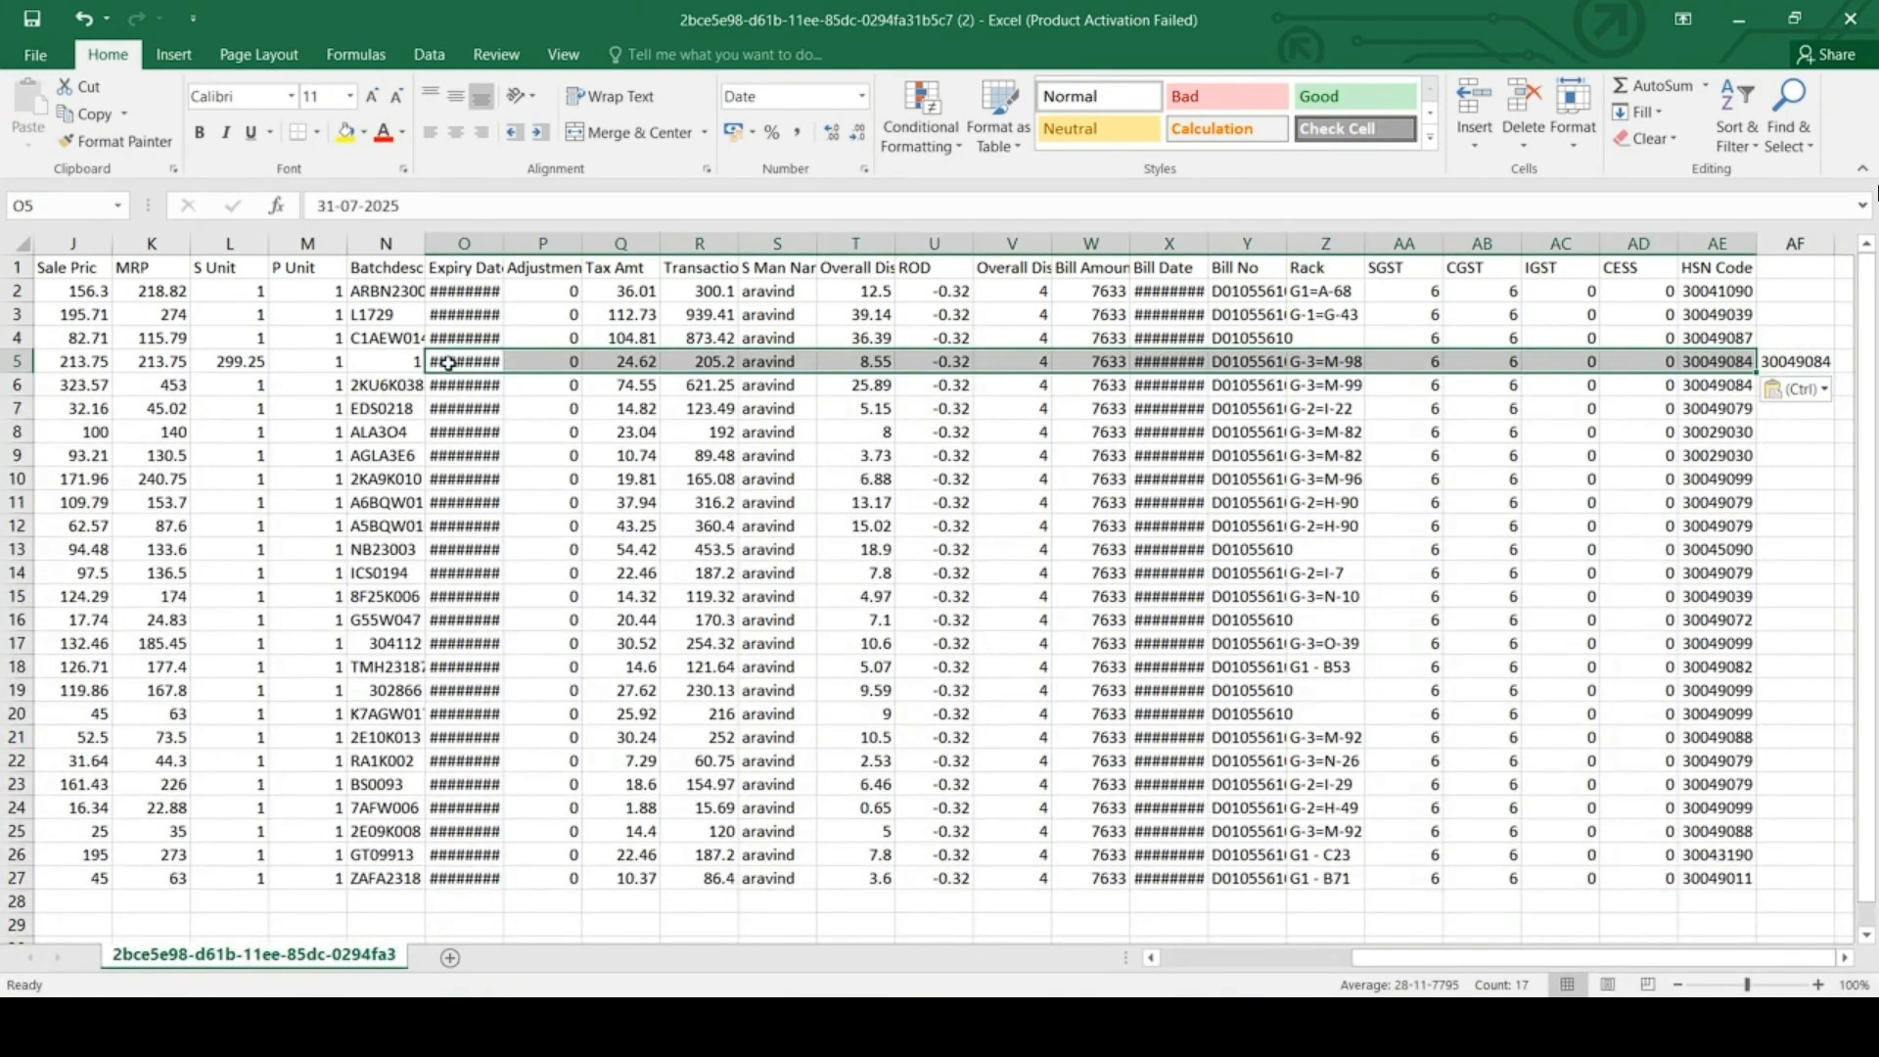
- Save and close the corrected workbook, replacing the existing 2bce5e98-d61b-11ee-85dc-0294fa31b5c7 (2).csv and keeping the CSV format
{"action": "key", "text": "ctrl+s"}
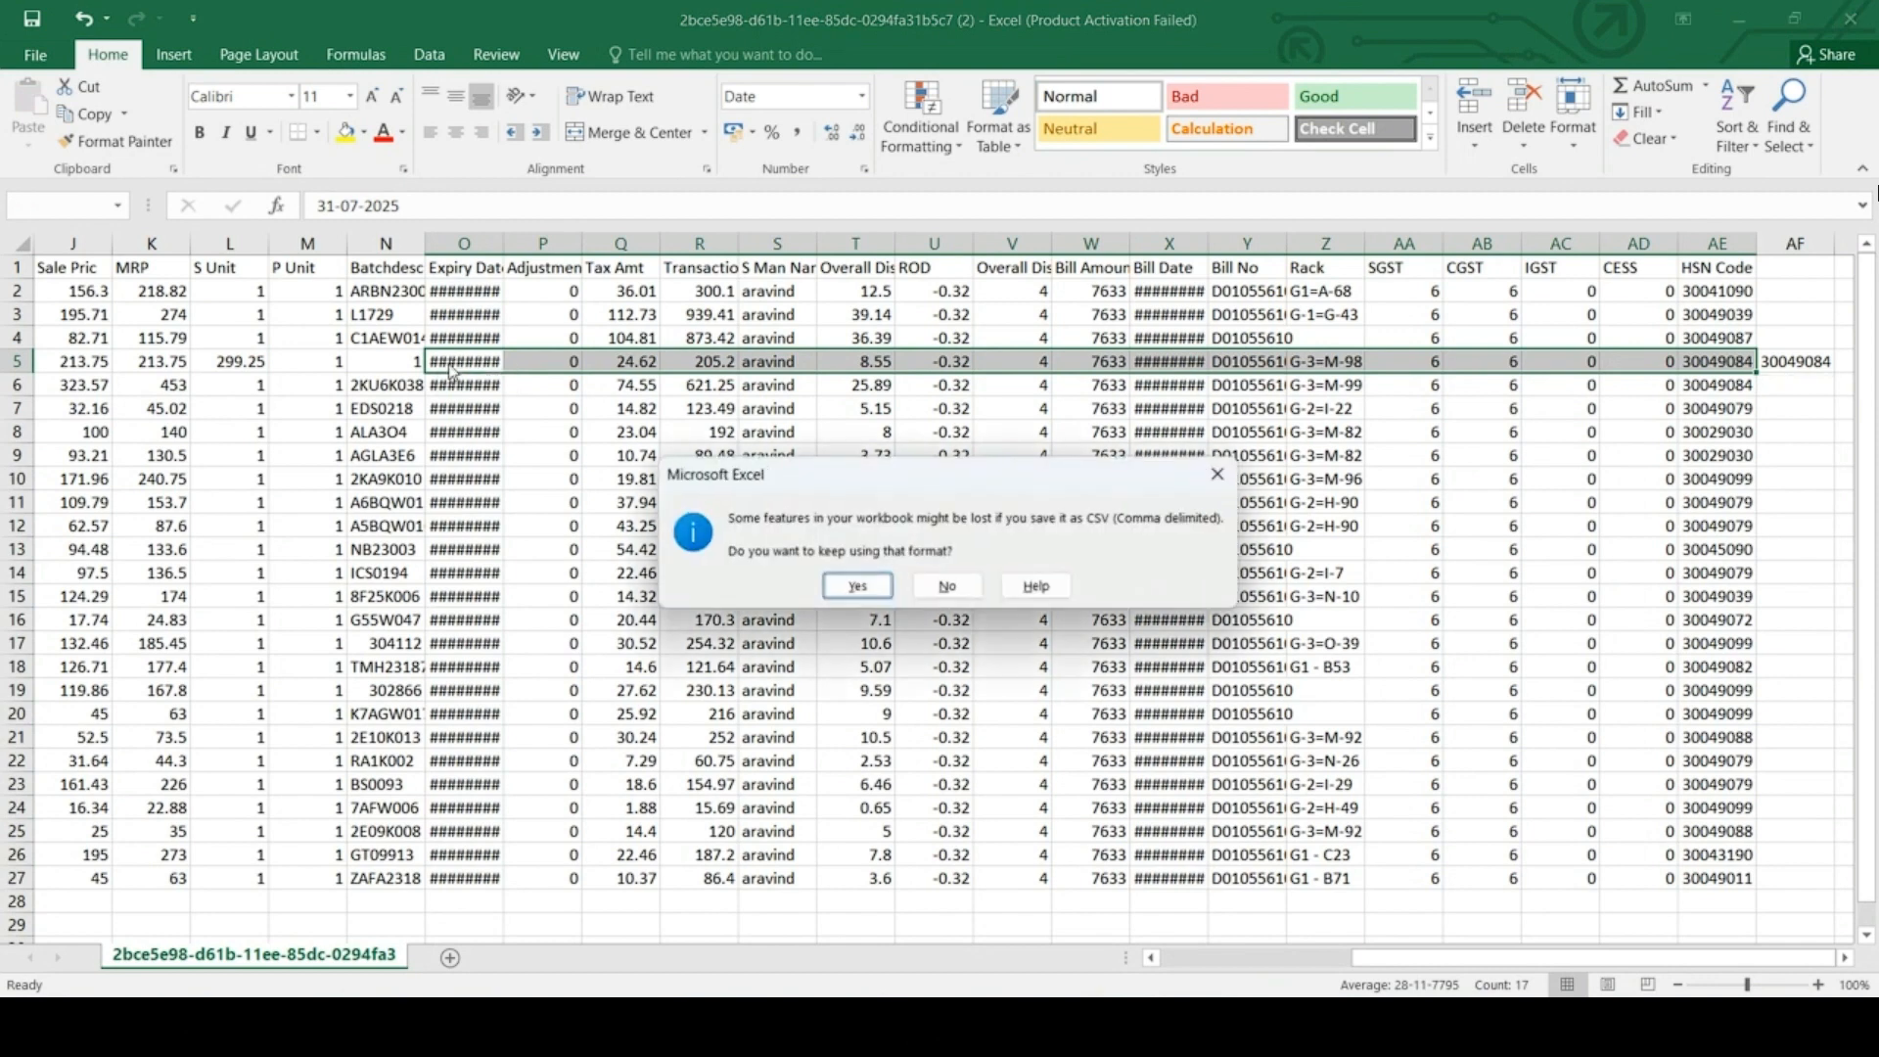
{"action": "left_click", "coordinate": [871, 593]}
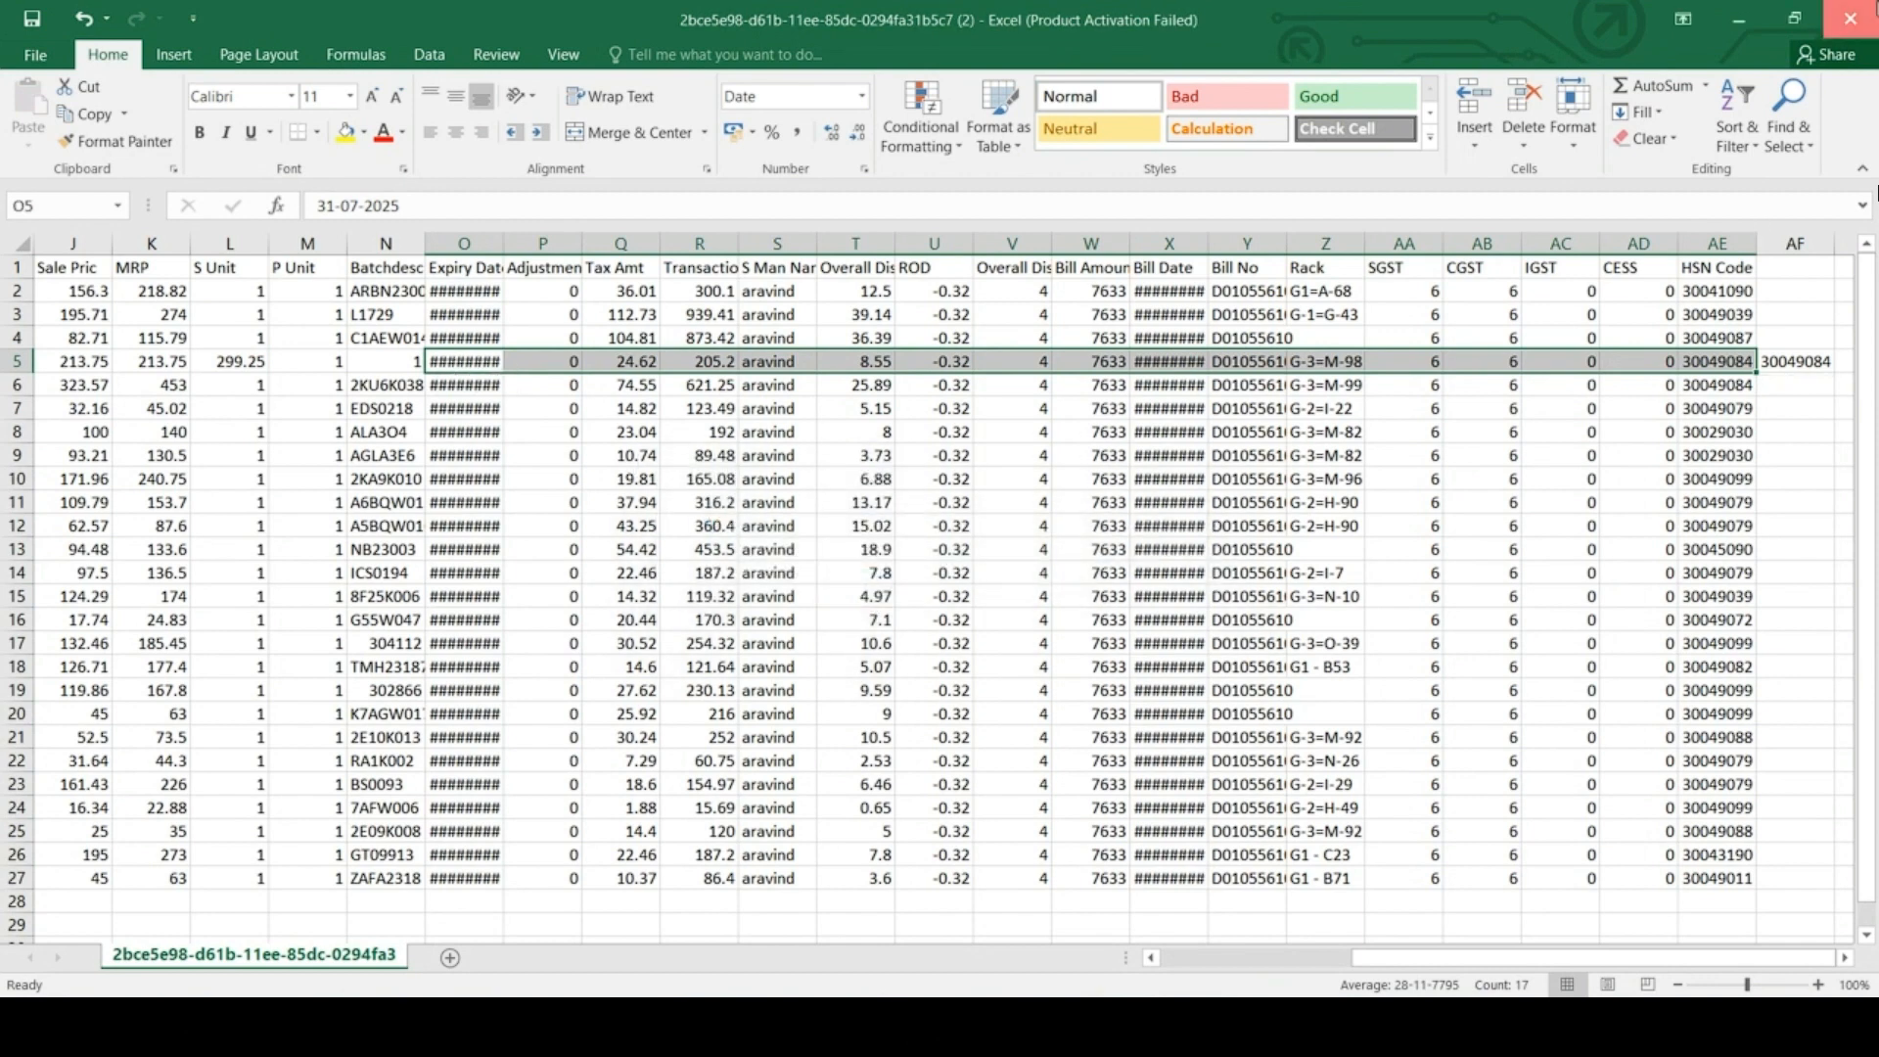
{"action": "left_click", "coordinate": [1850, 18]}
{"action": "left_click", "coordinate": [842, 543]}
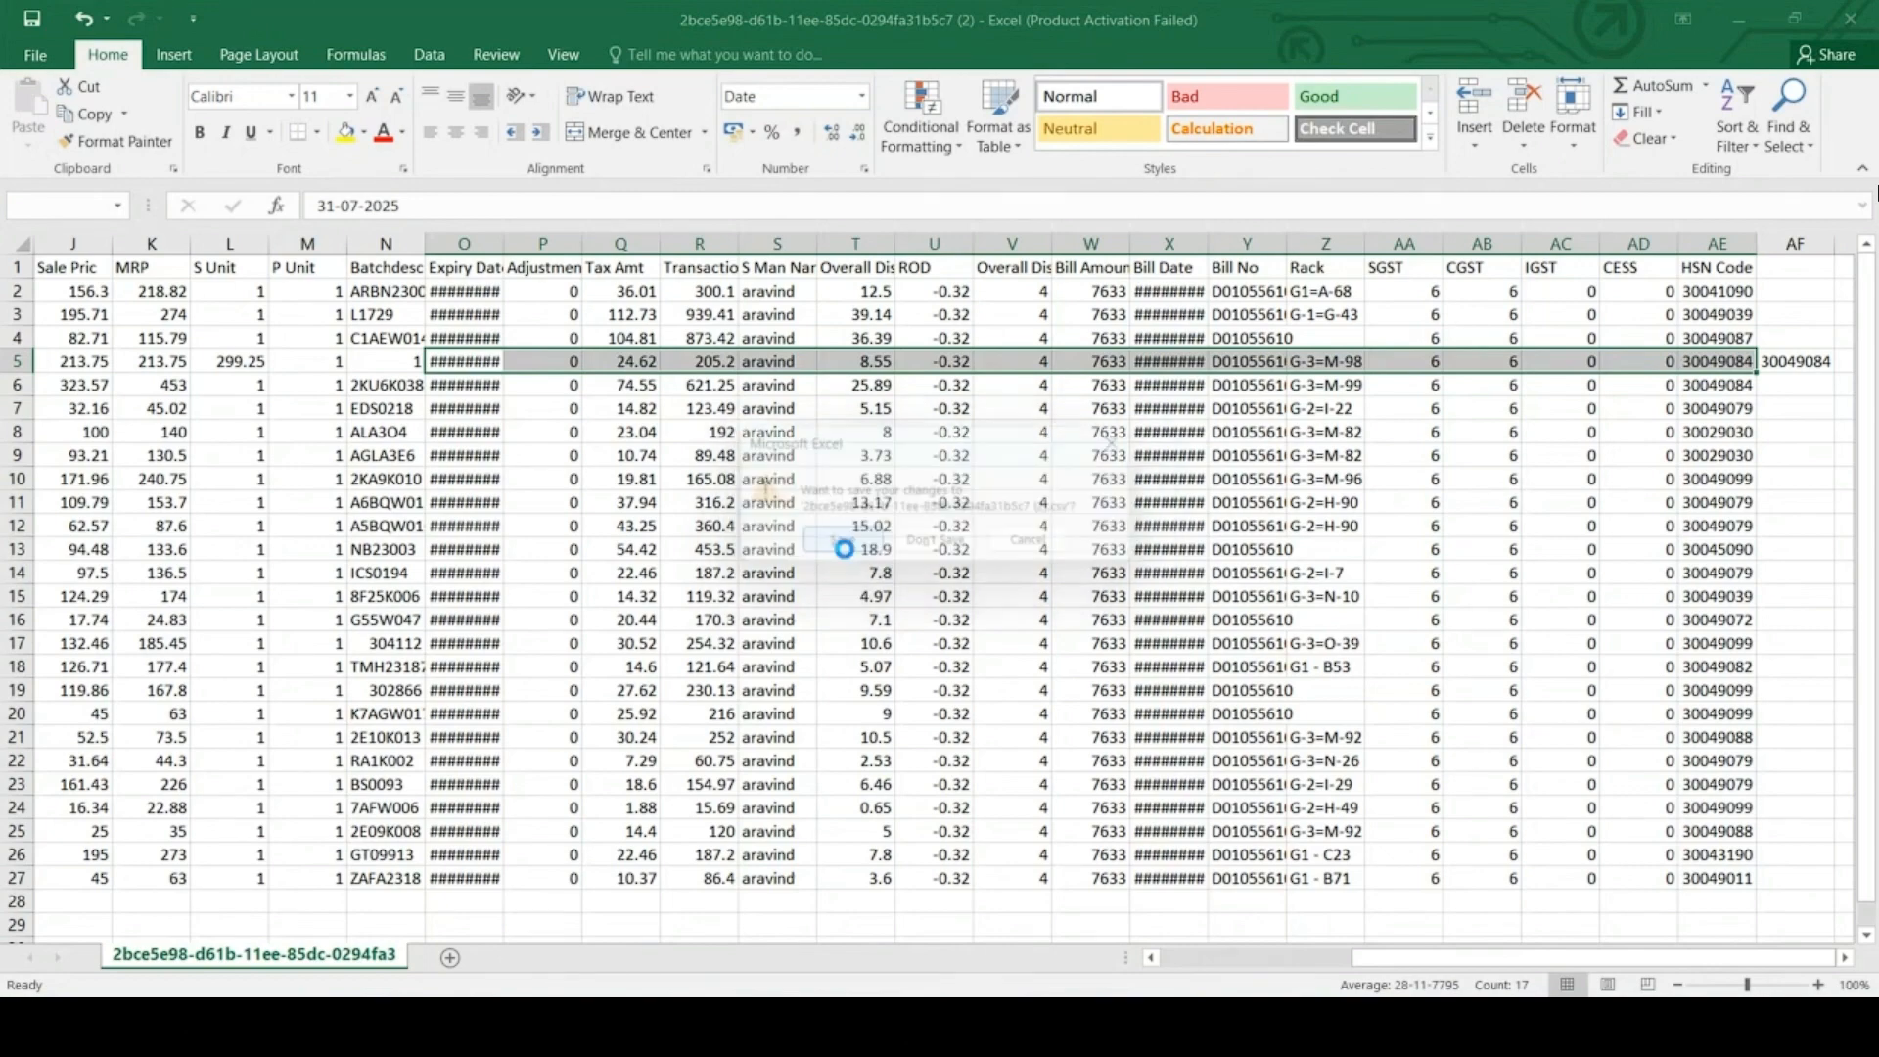
{"action": "left_click", "coordinate": [730, 552]}
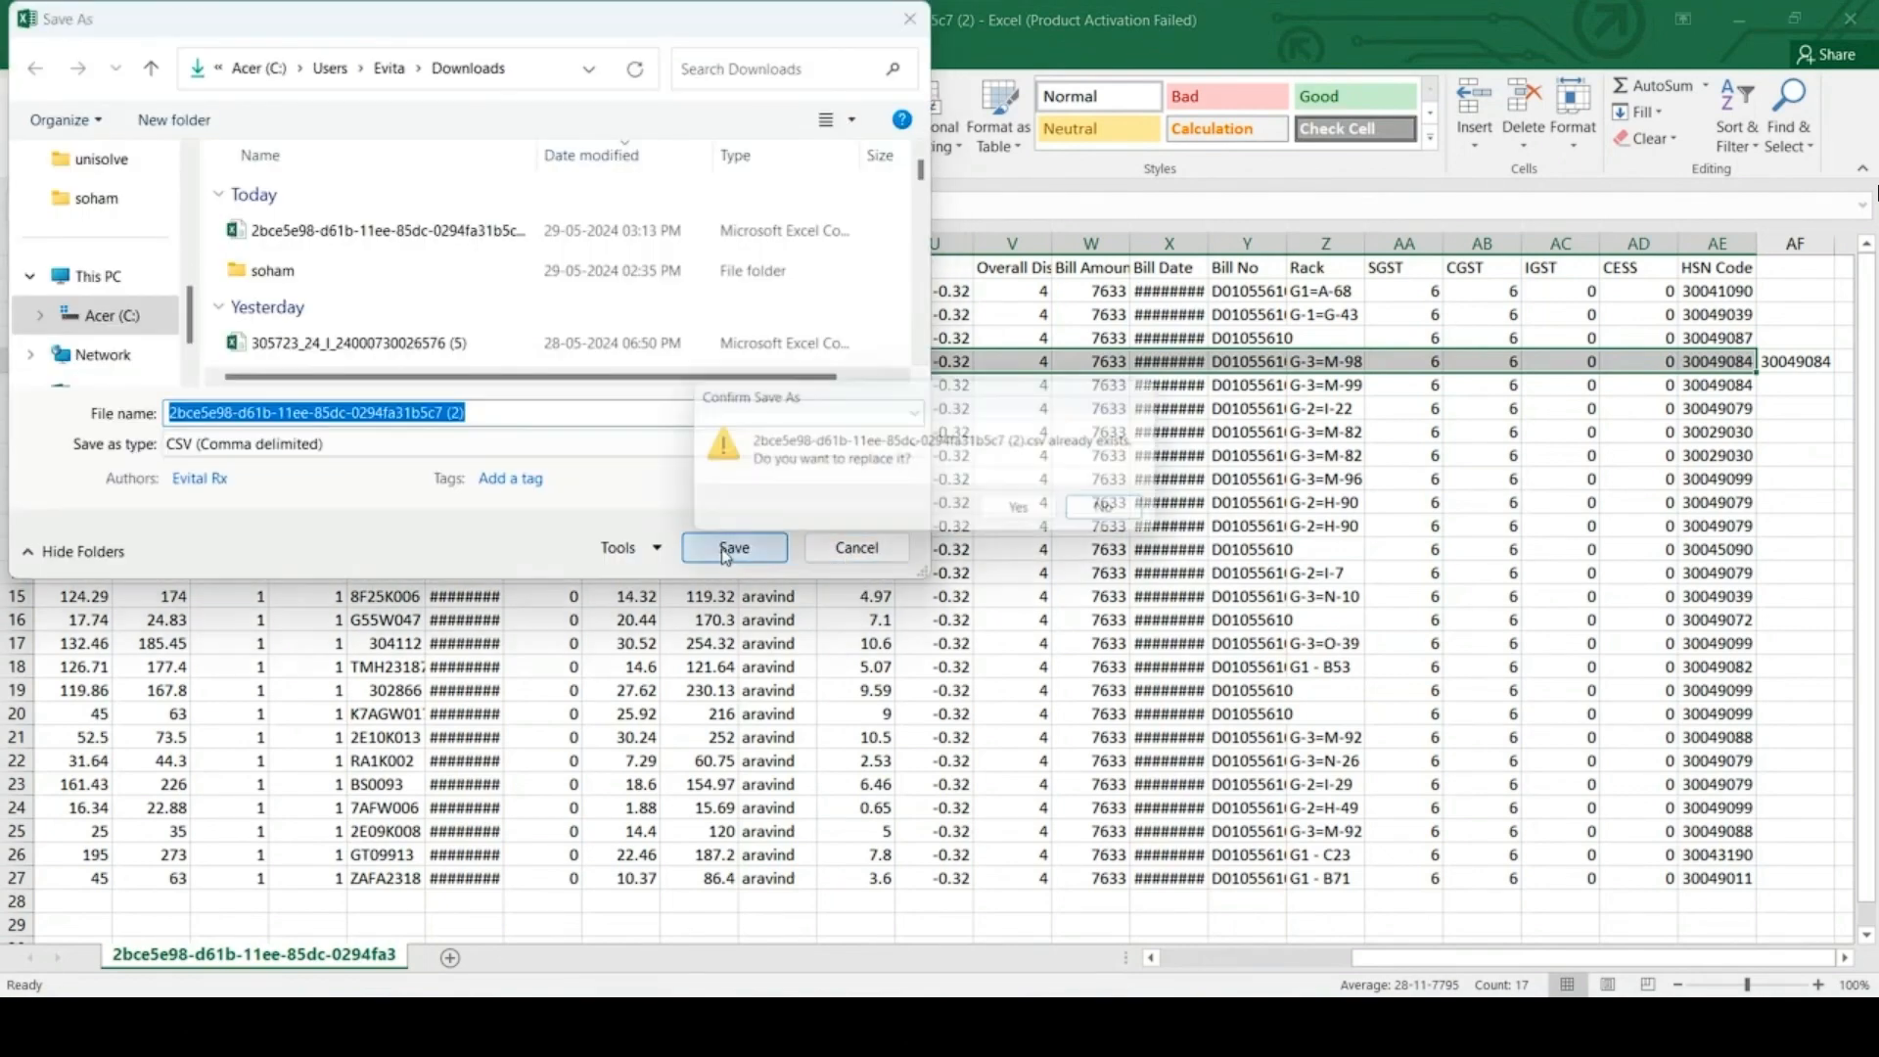
{"action": "left_click", "coordinate": [1032, 516]}
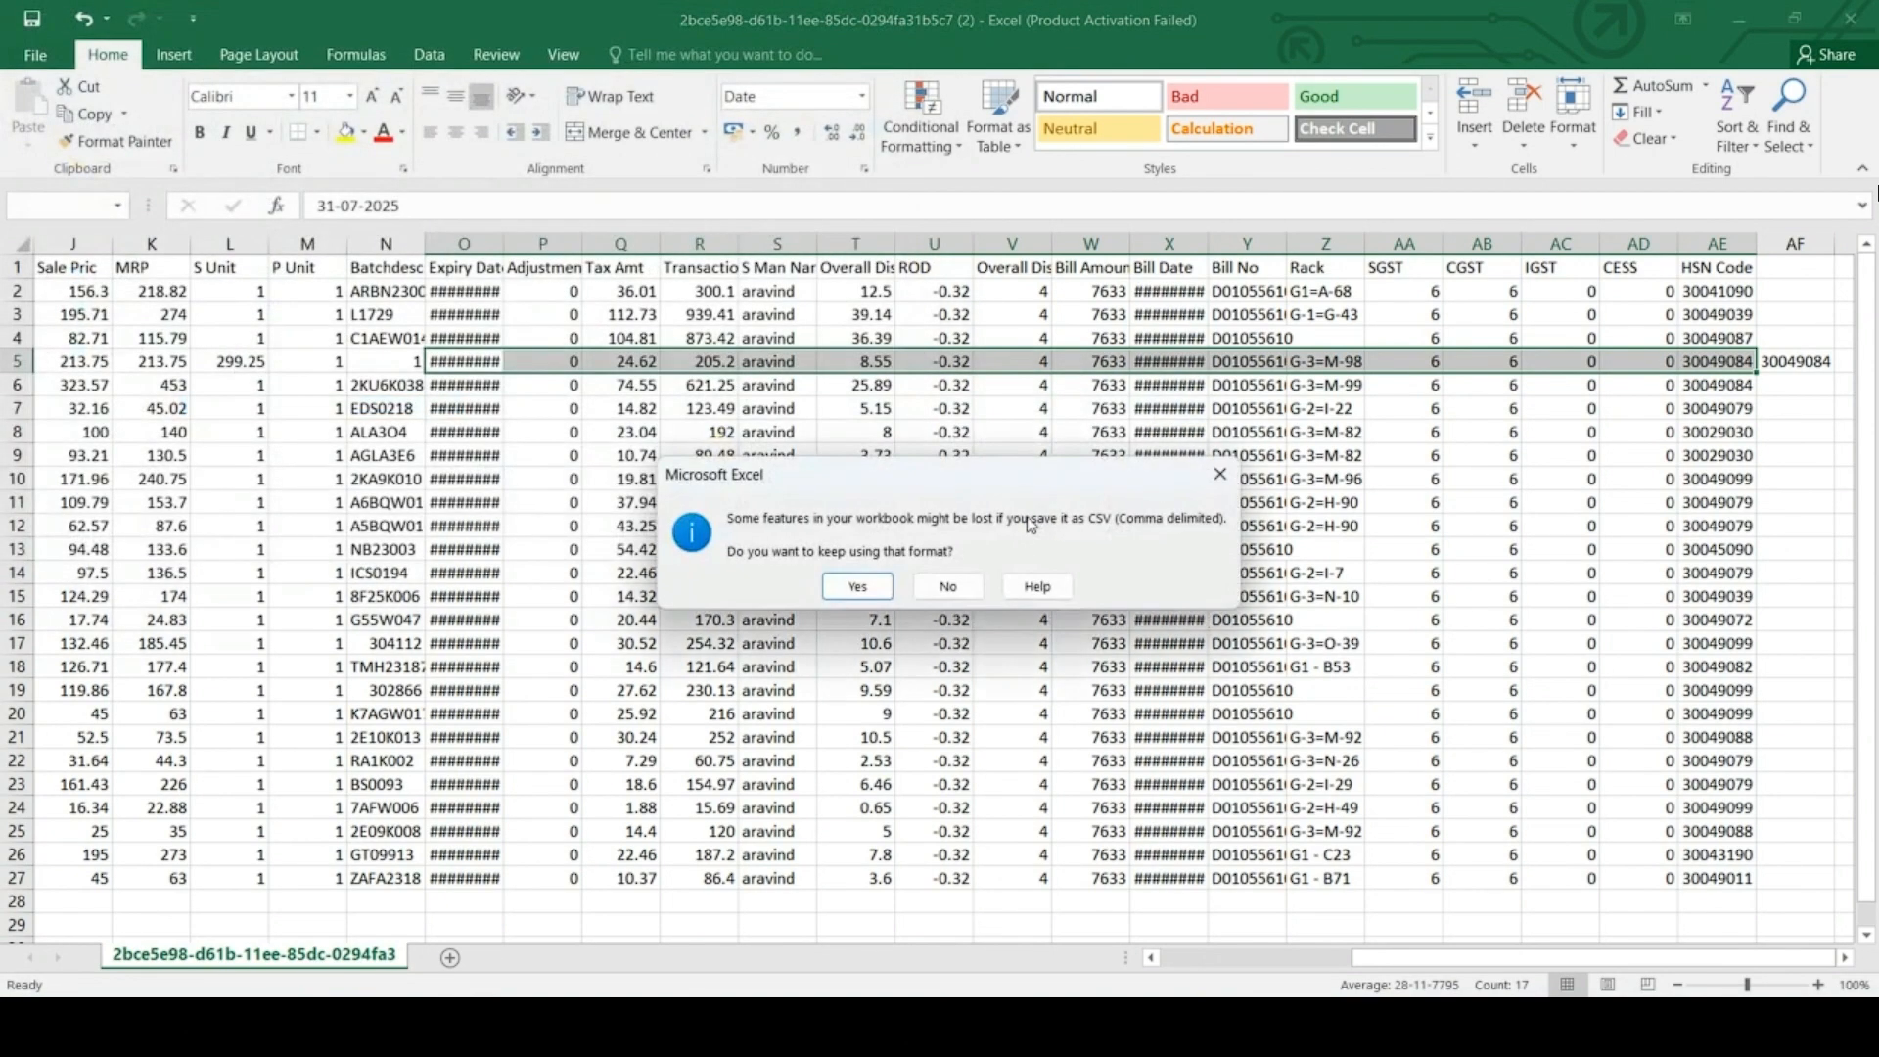
{"action": "left_click", "coordinate": [842, 582]}
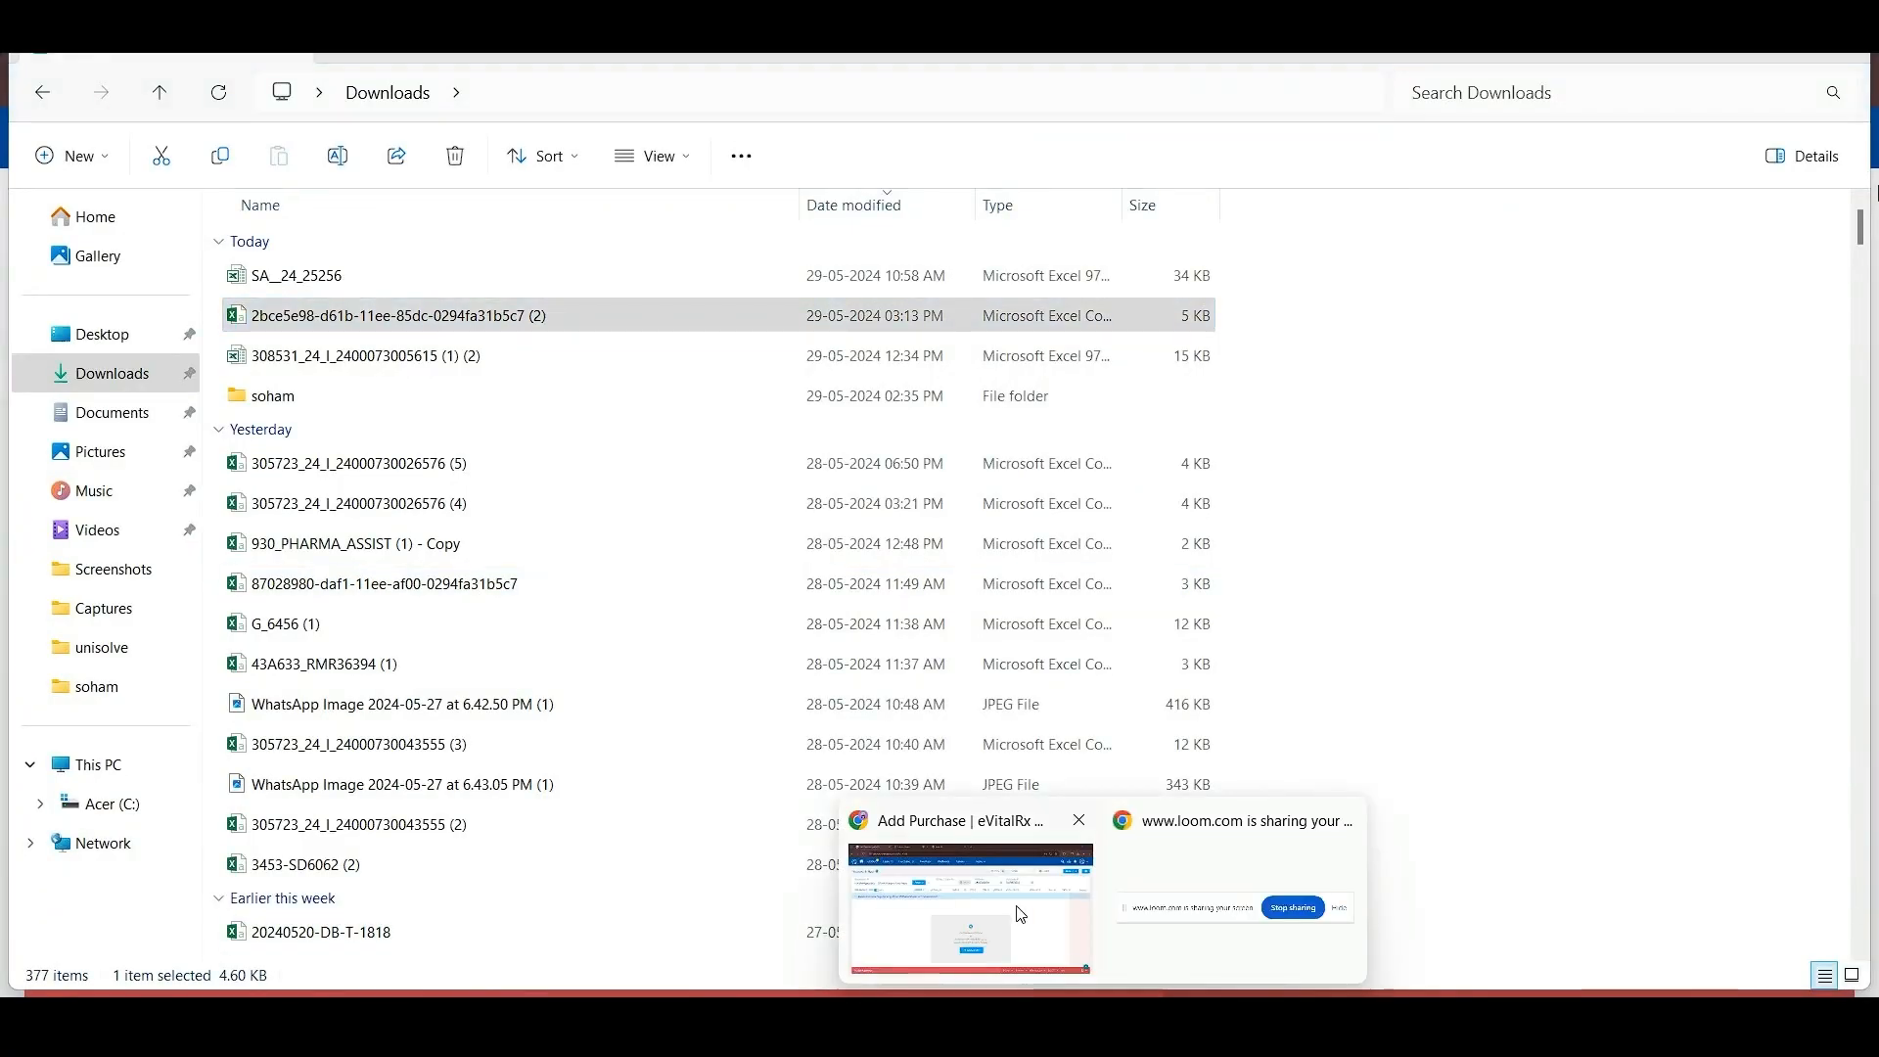
- Return to the purchase page in the browser and start a fresh purchase bill with Madha Agencies as the distributor
{"action": "left_click", "coordinate": [1019, 905]}
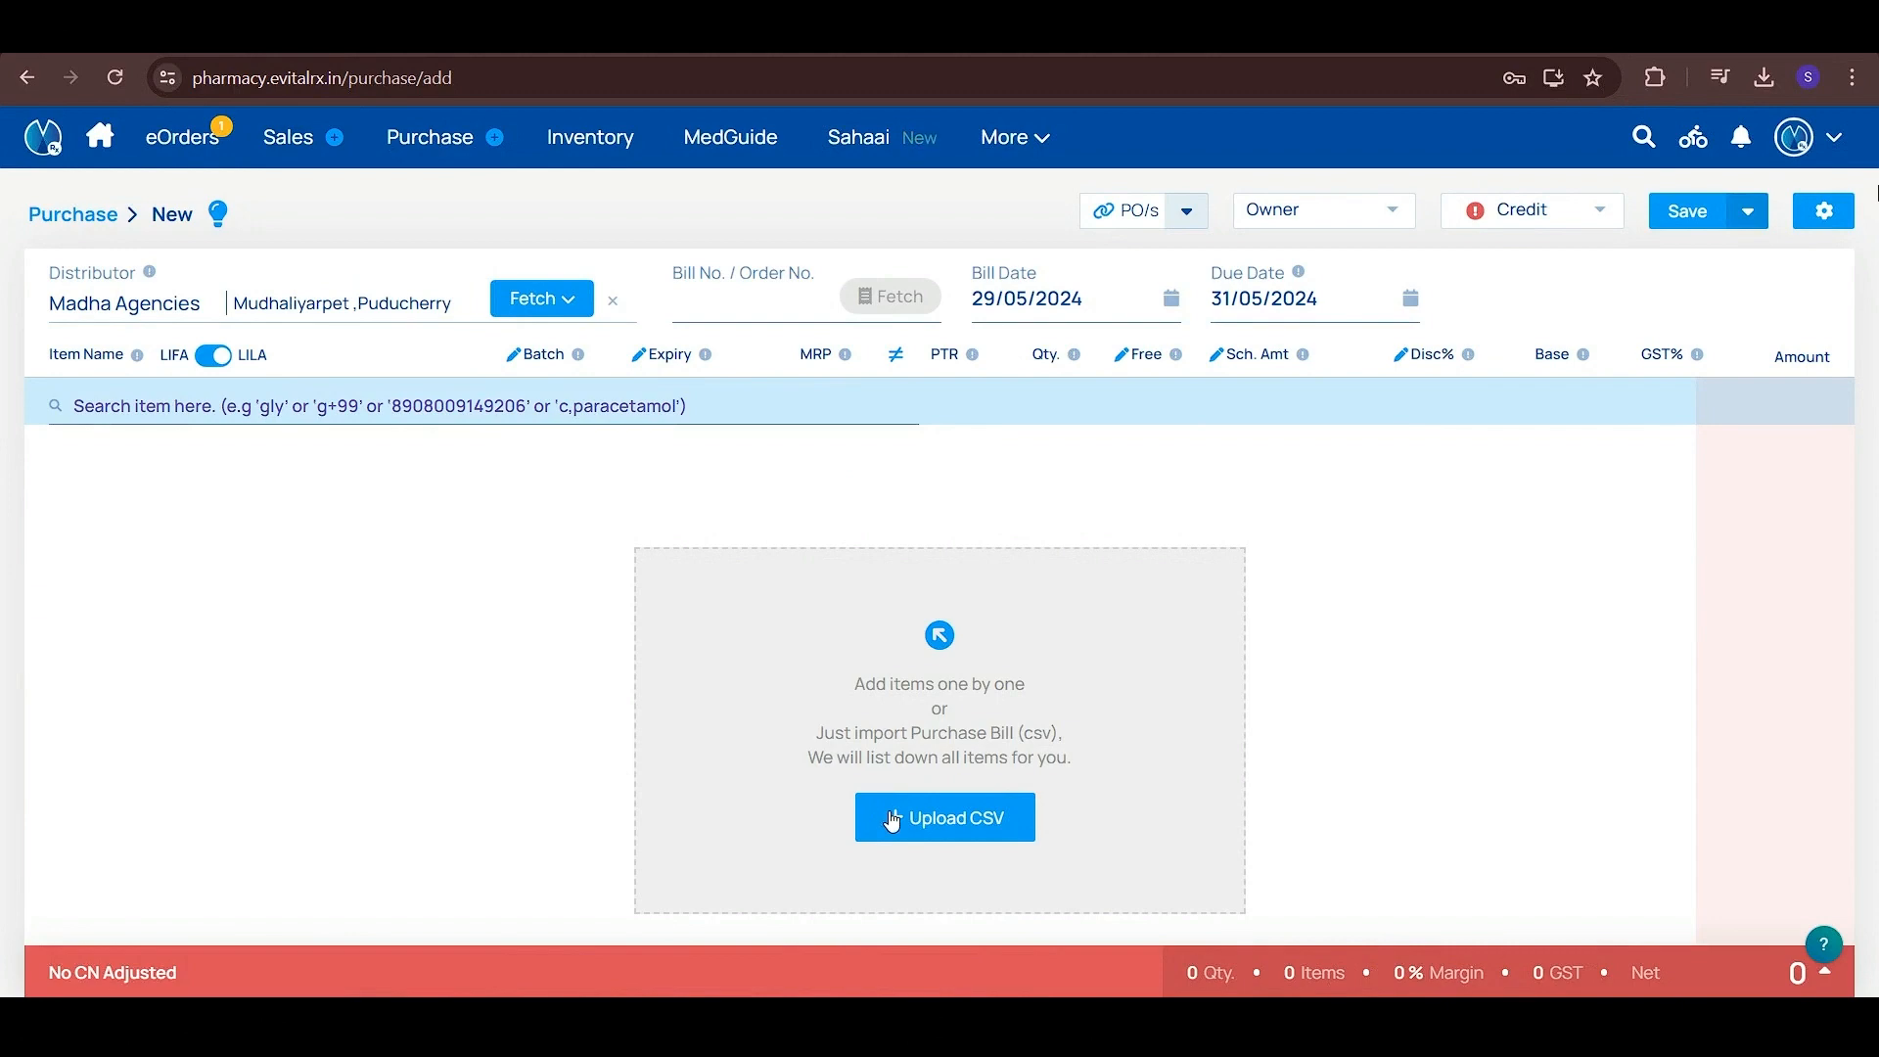
{"action": "left_click", "coordinate": [73, 221]}
{"action": "left_click", "coordinate": [181, 213]}
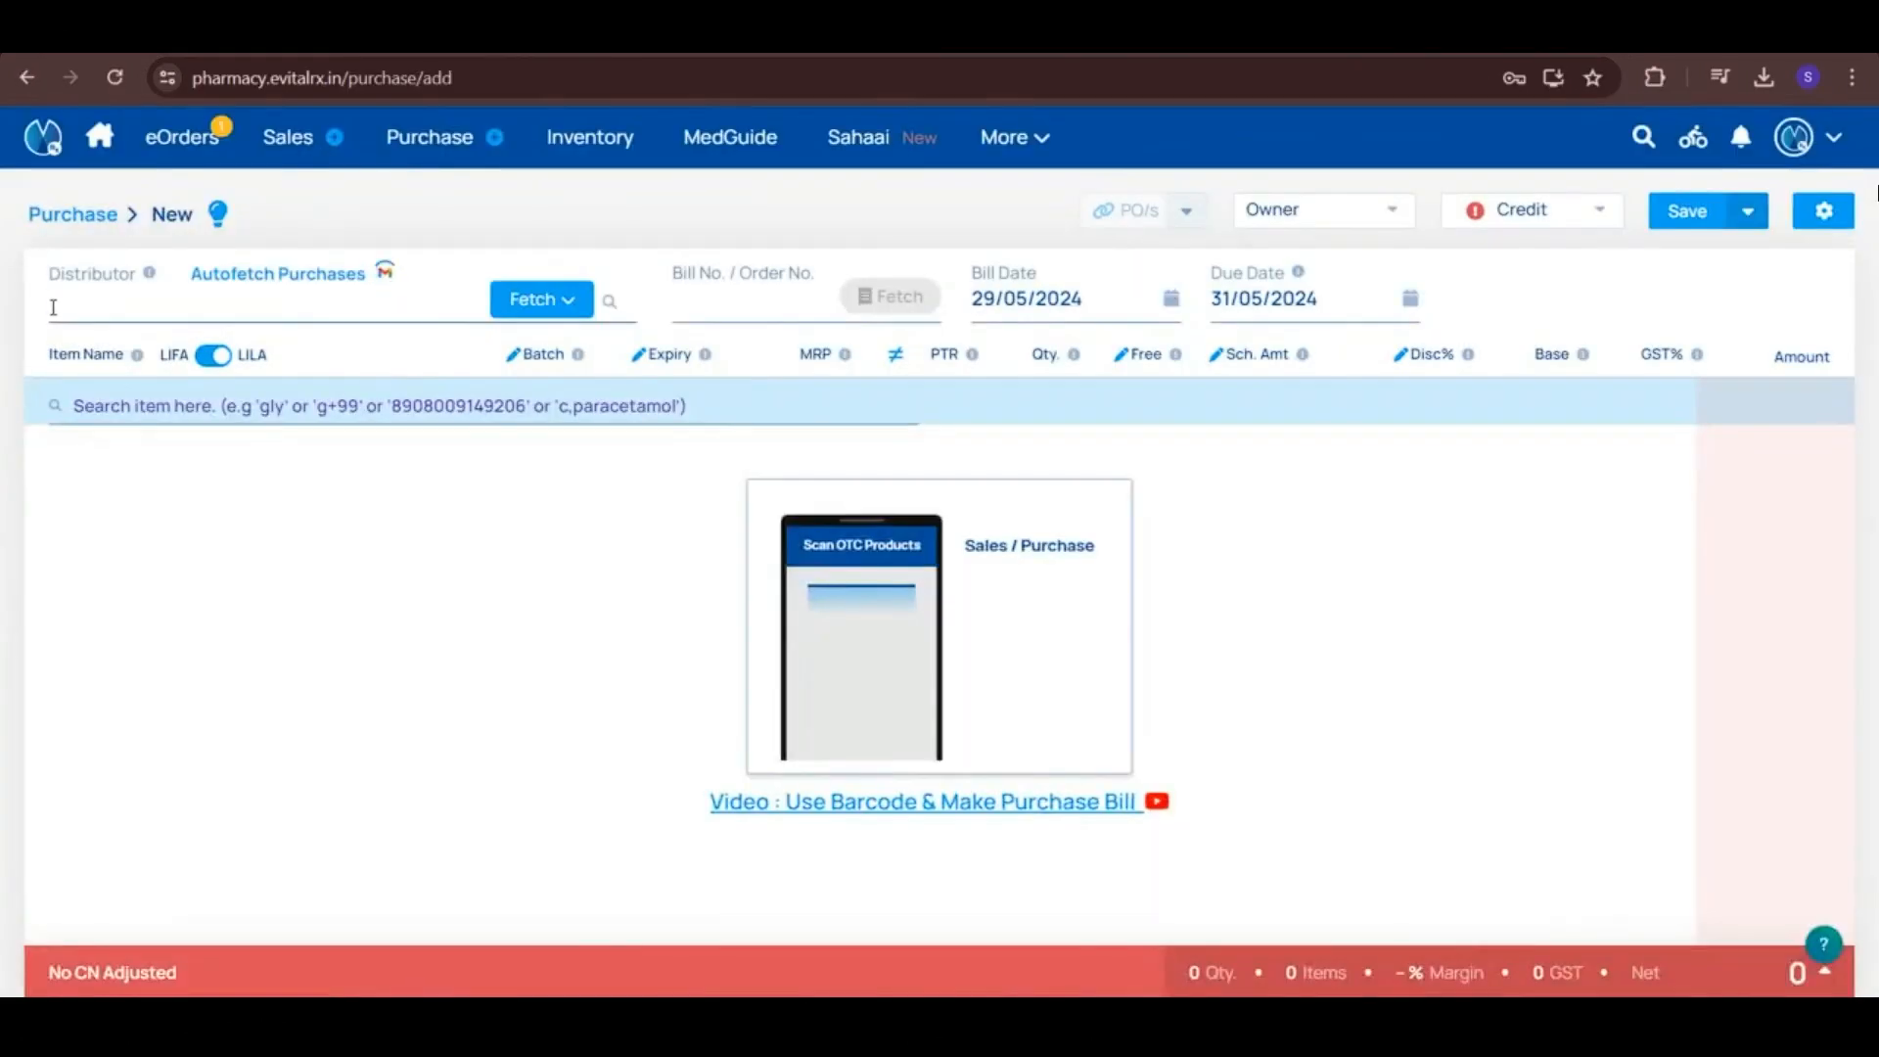
{"action": "type", "text": "Mad"}
{"action": "type", "text": "a"}
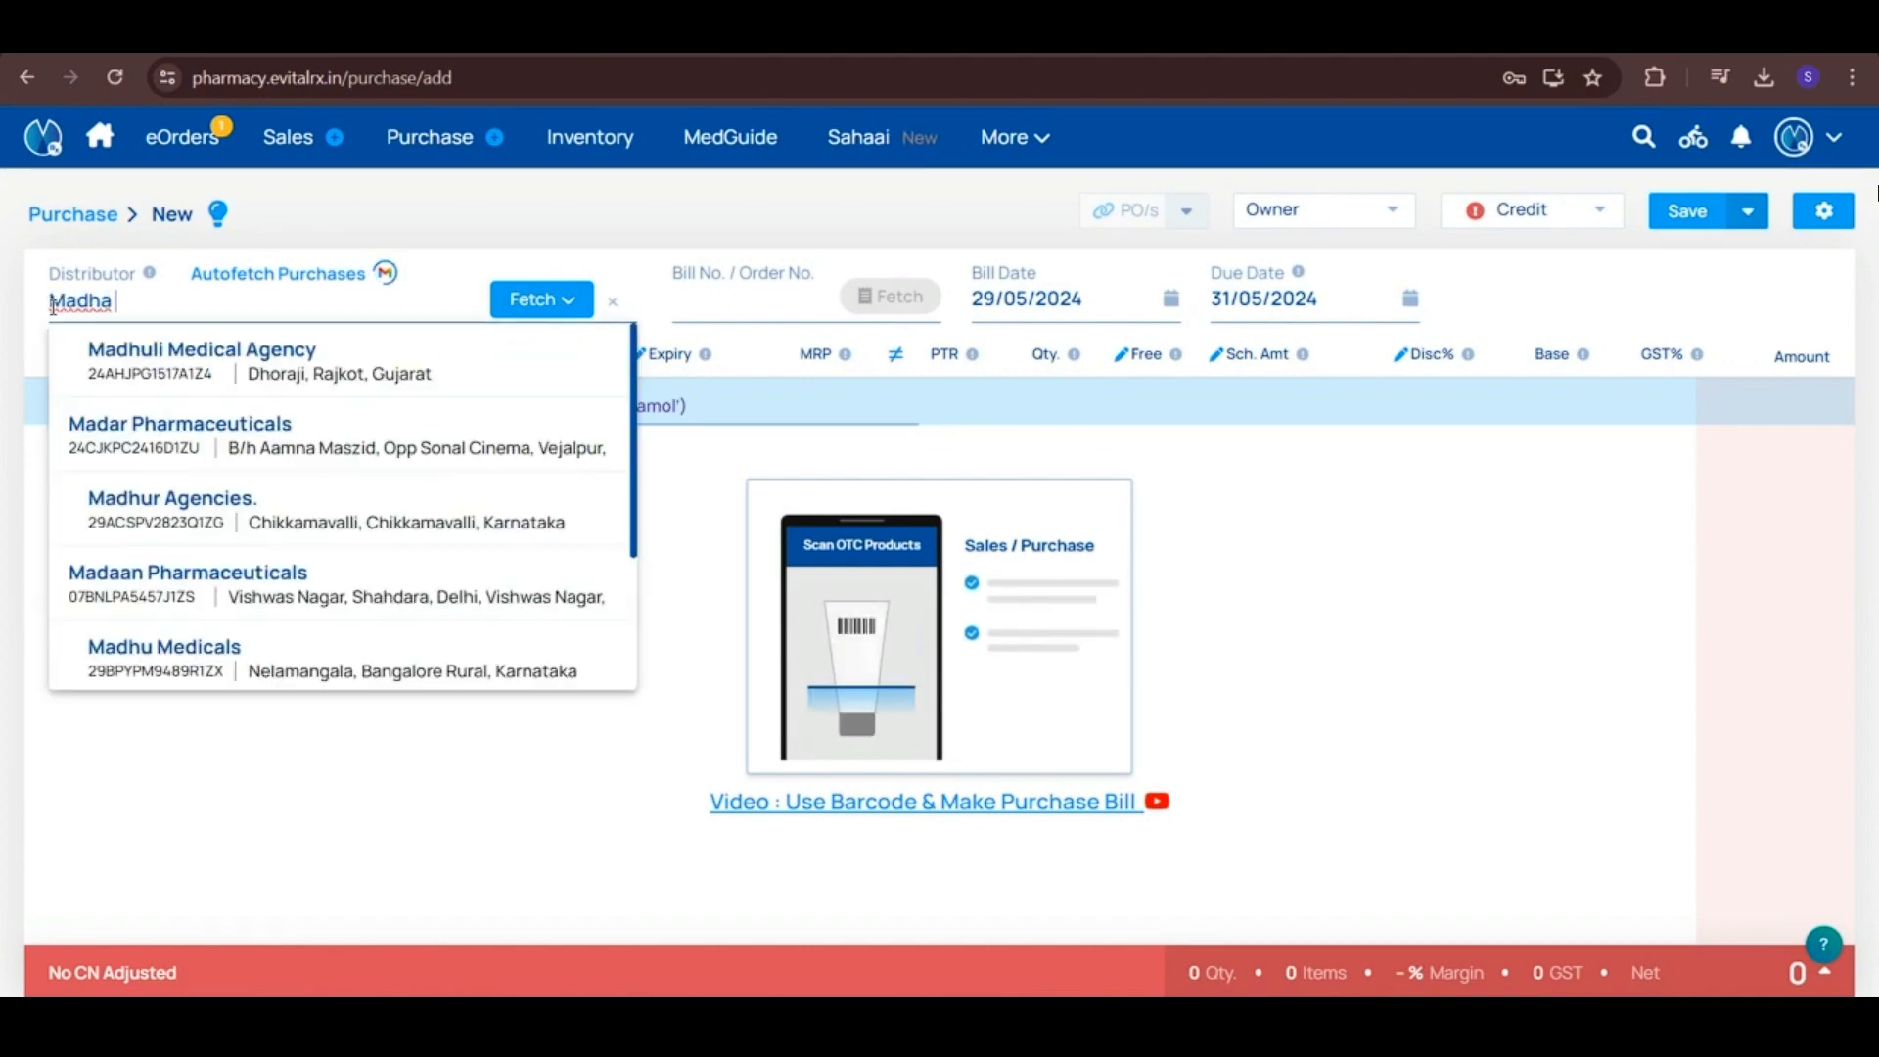
{"action": "type", "text": " Age"}
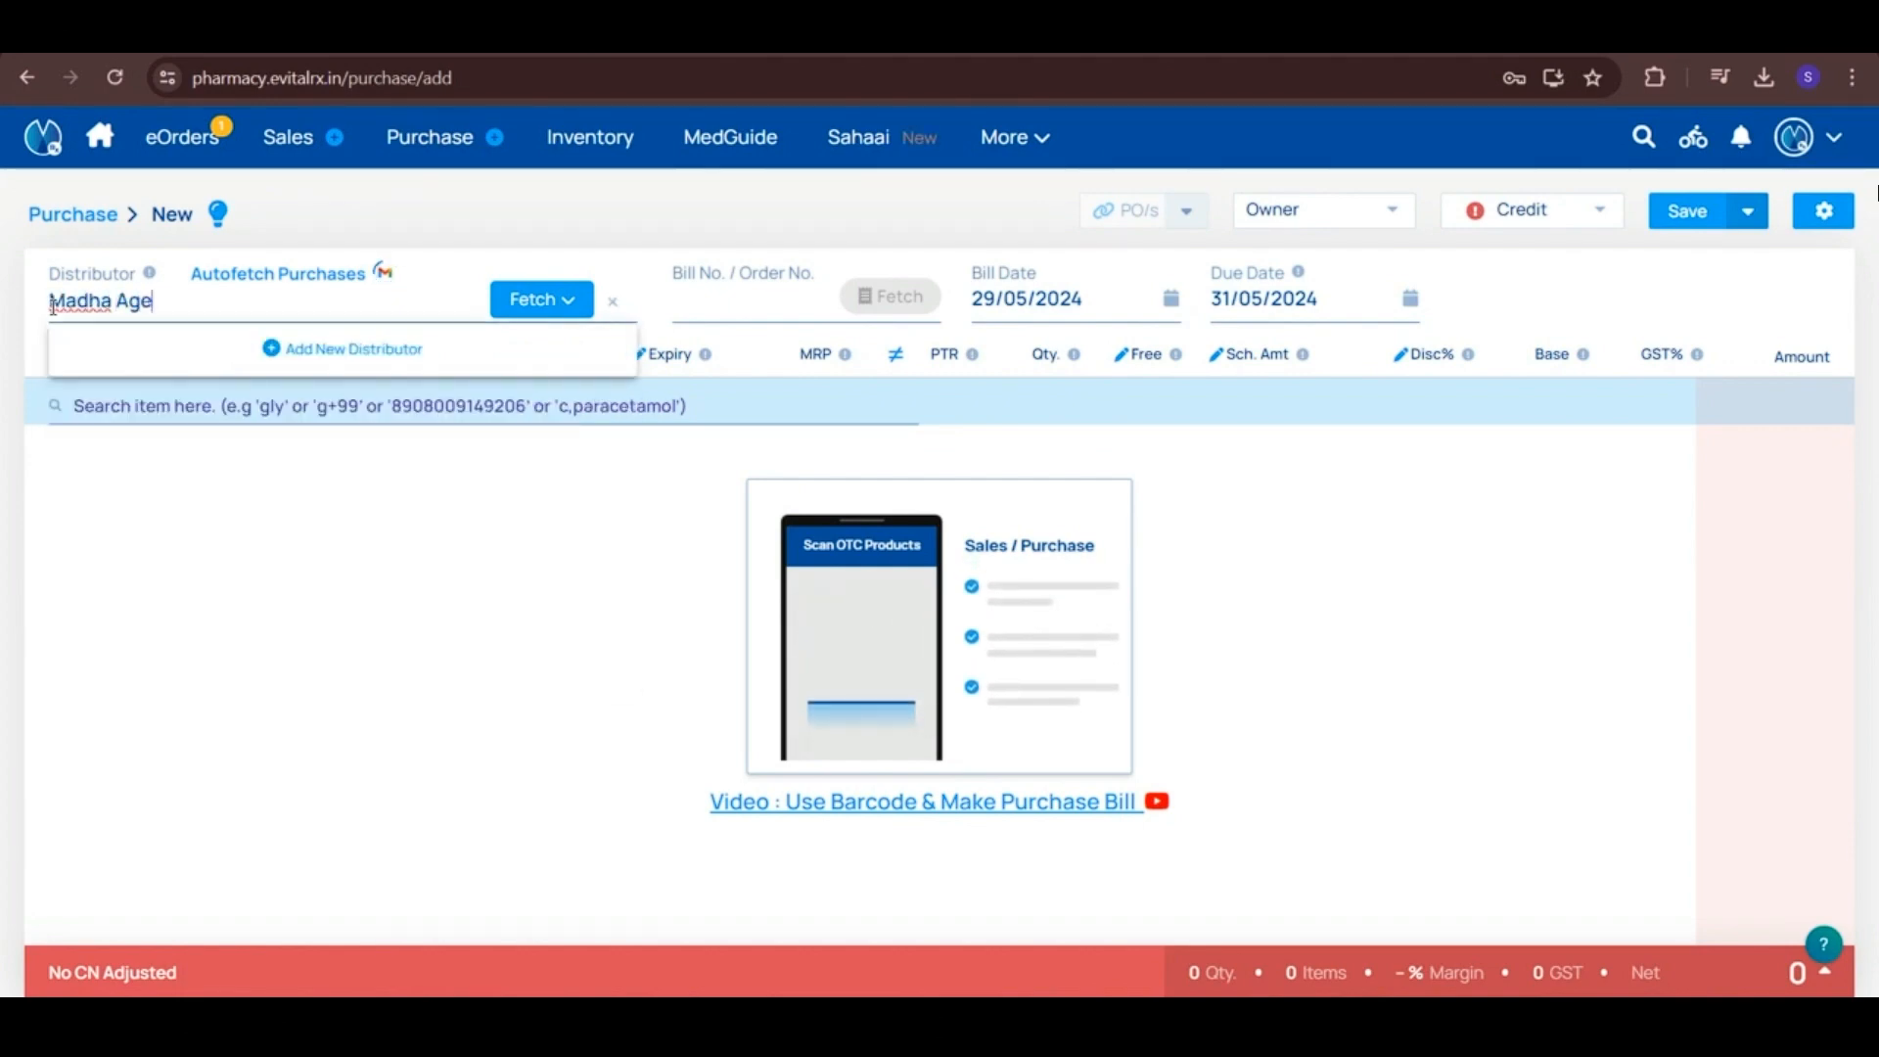
{"action": "left_click", "coordinate": [210, 365]}
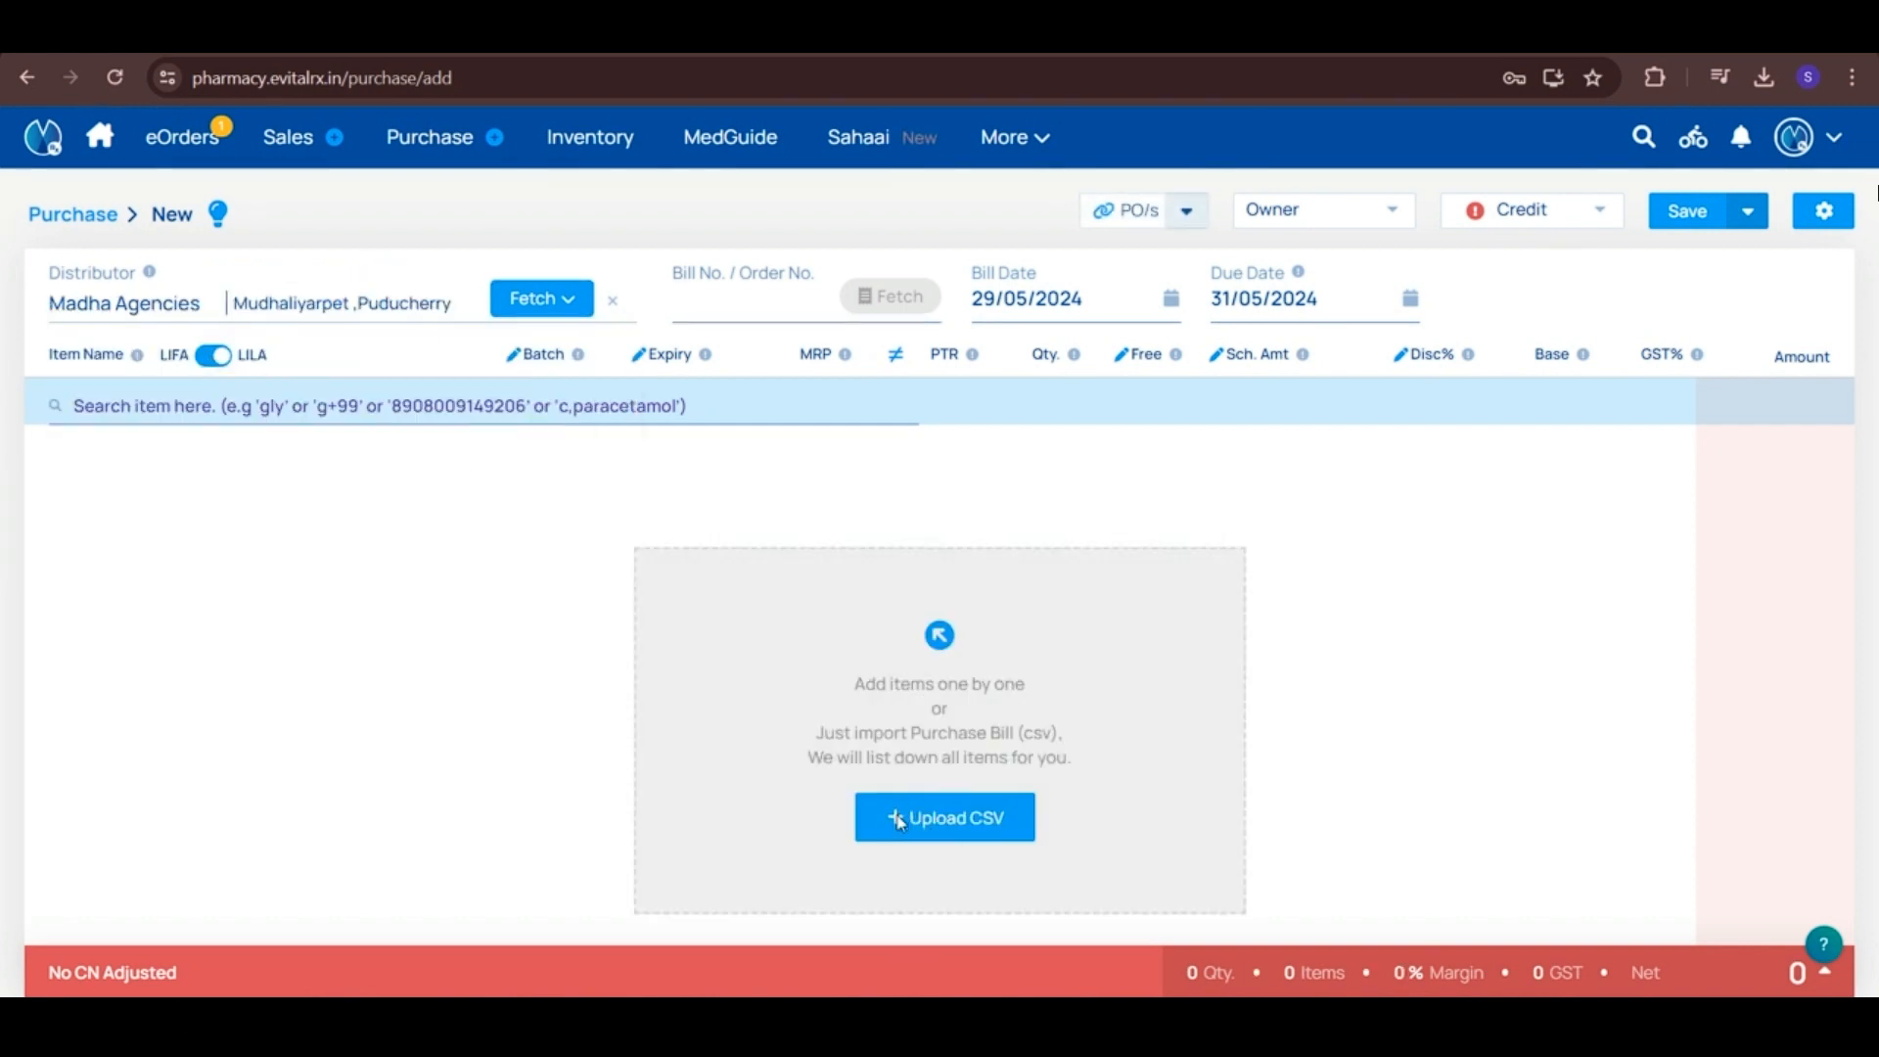
- Upload the corrected 2bce5e98-d61b-11ee-85dc-0294fa31b5c7 (2) CSV from Downloads as the Madha Agencies bill
{"action": "left_click", "coordinate": [900, 825]}
{"action": "left_click", "coordinate": [300, 229]}
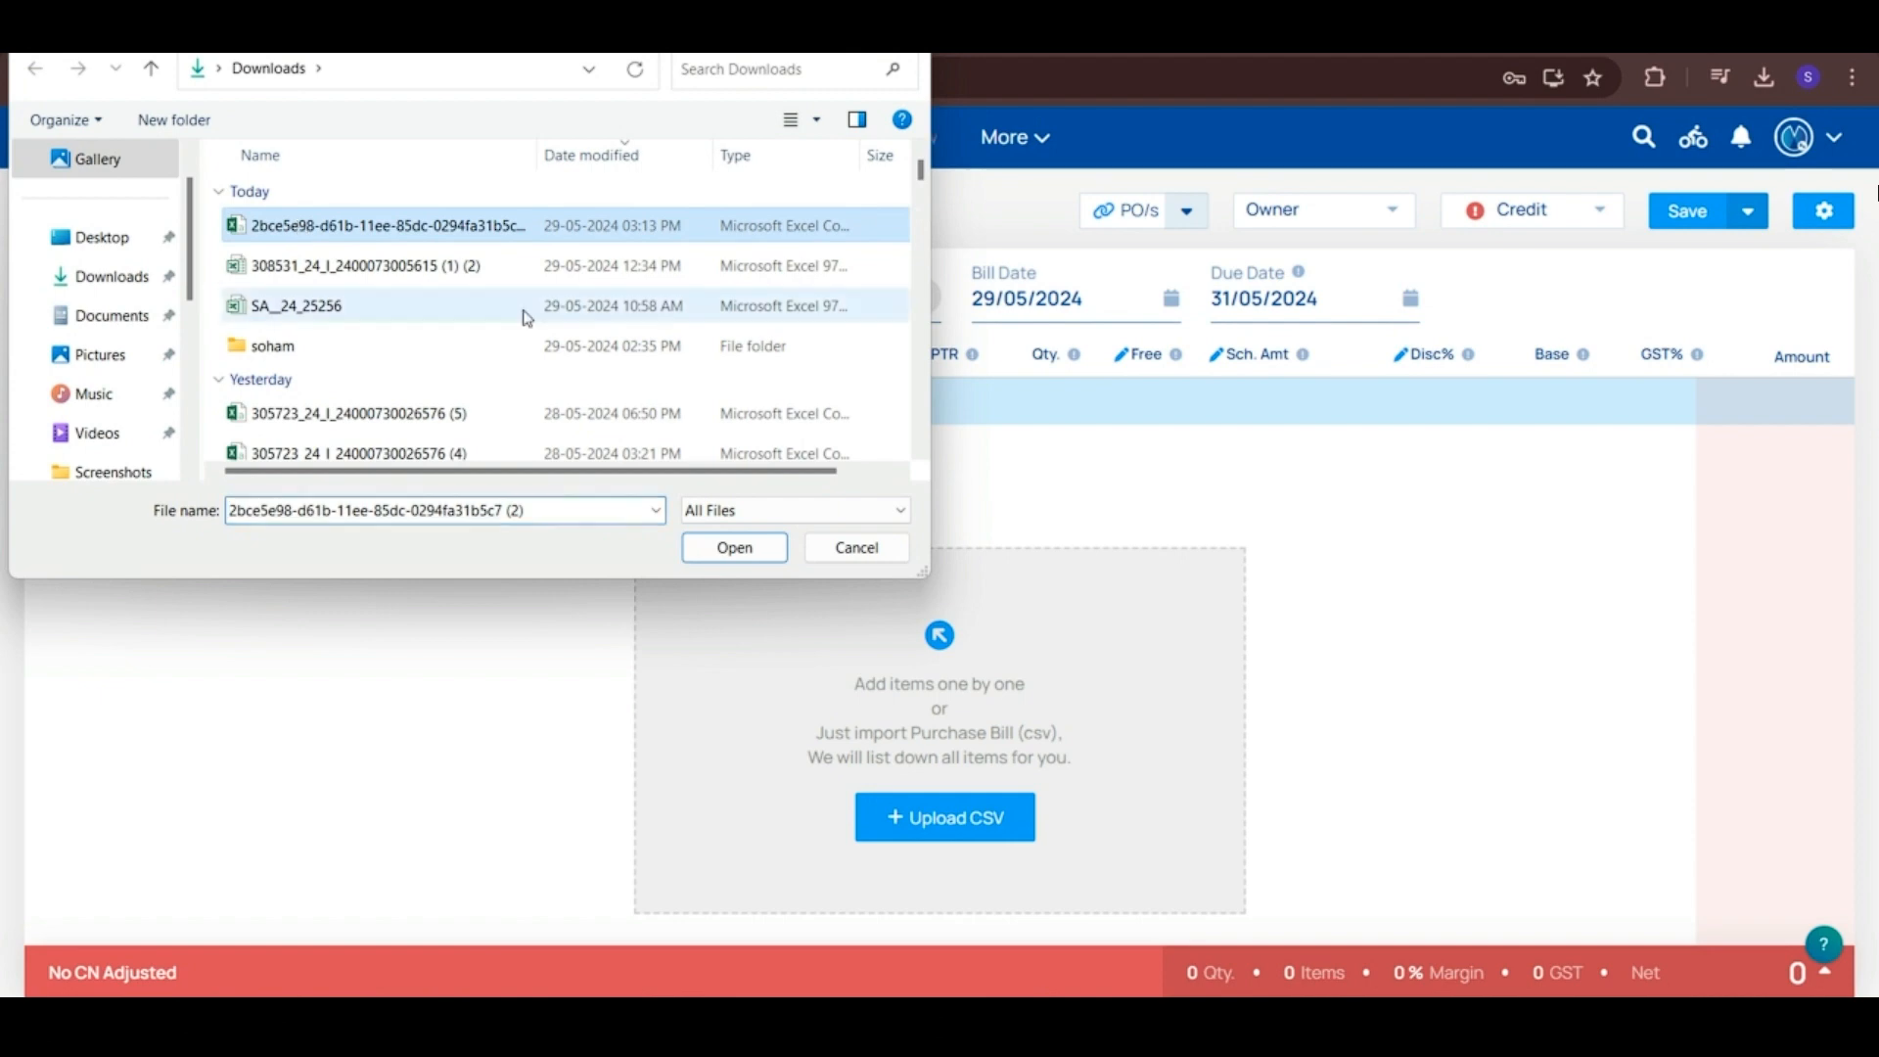
{"action": "left_click", "coordinate": [734, 548]}
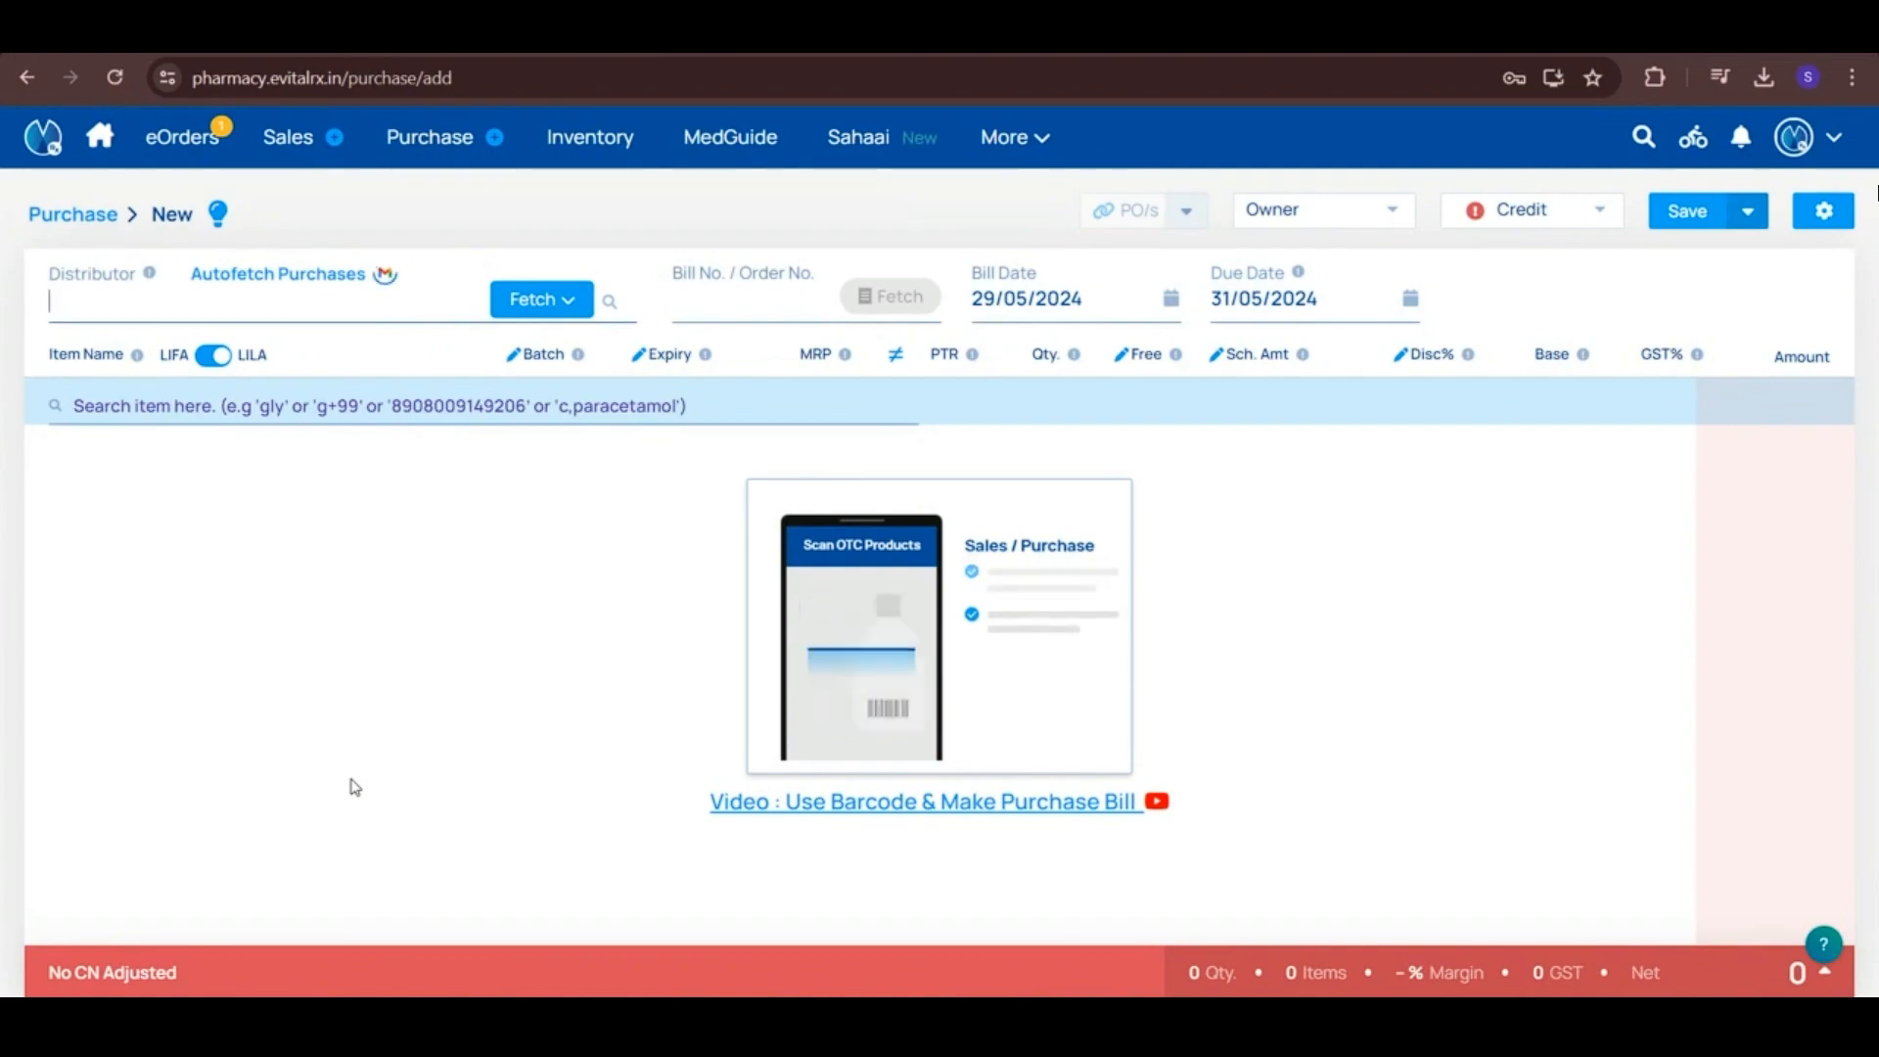
- Switch to Excel to view the invoice layout of 43A633_RMR36394 (2), and return to the purchase page in the browser
{"action": "key", "text": "alt+Tab"}
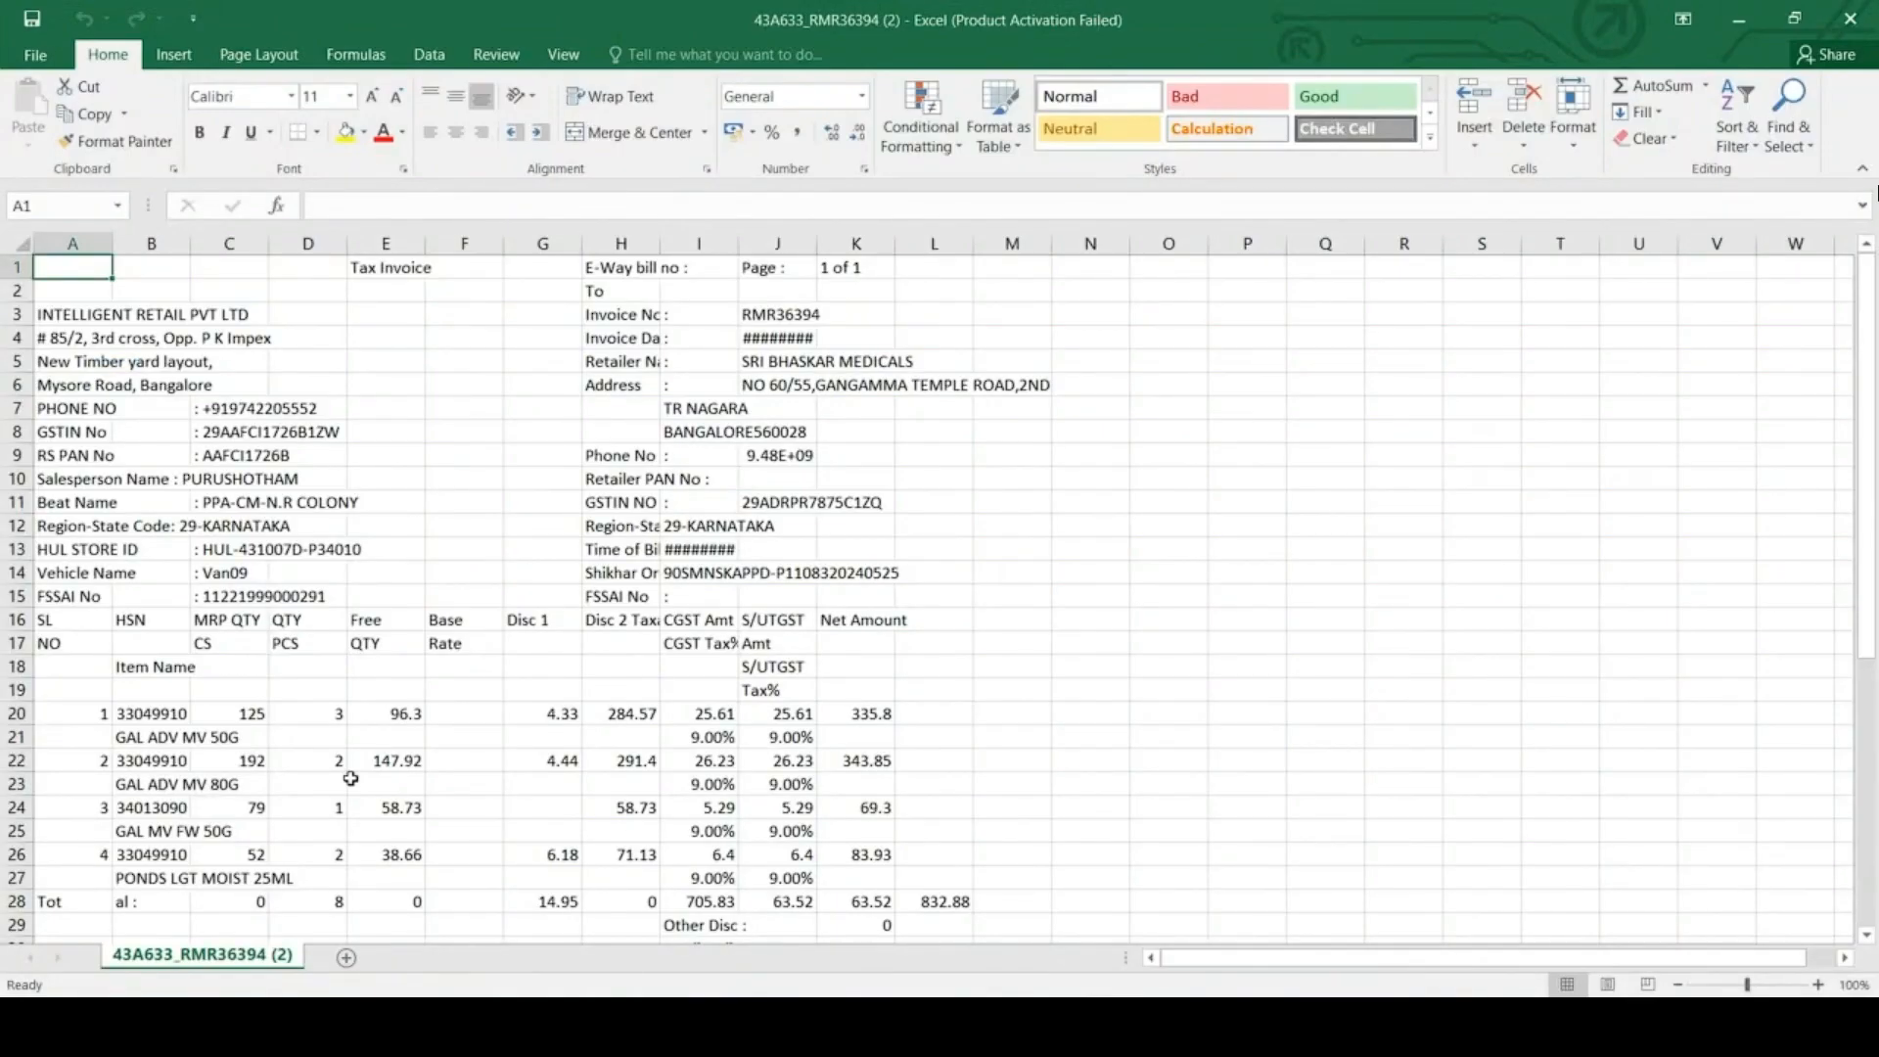
{"action": "key", "text": "alt+Tab"}
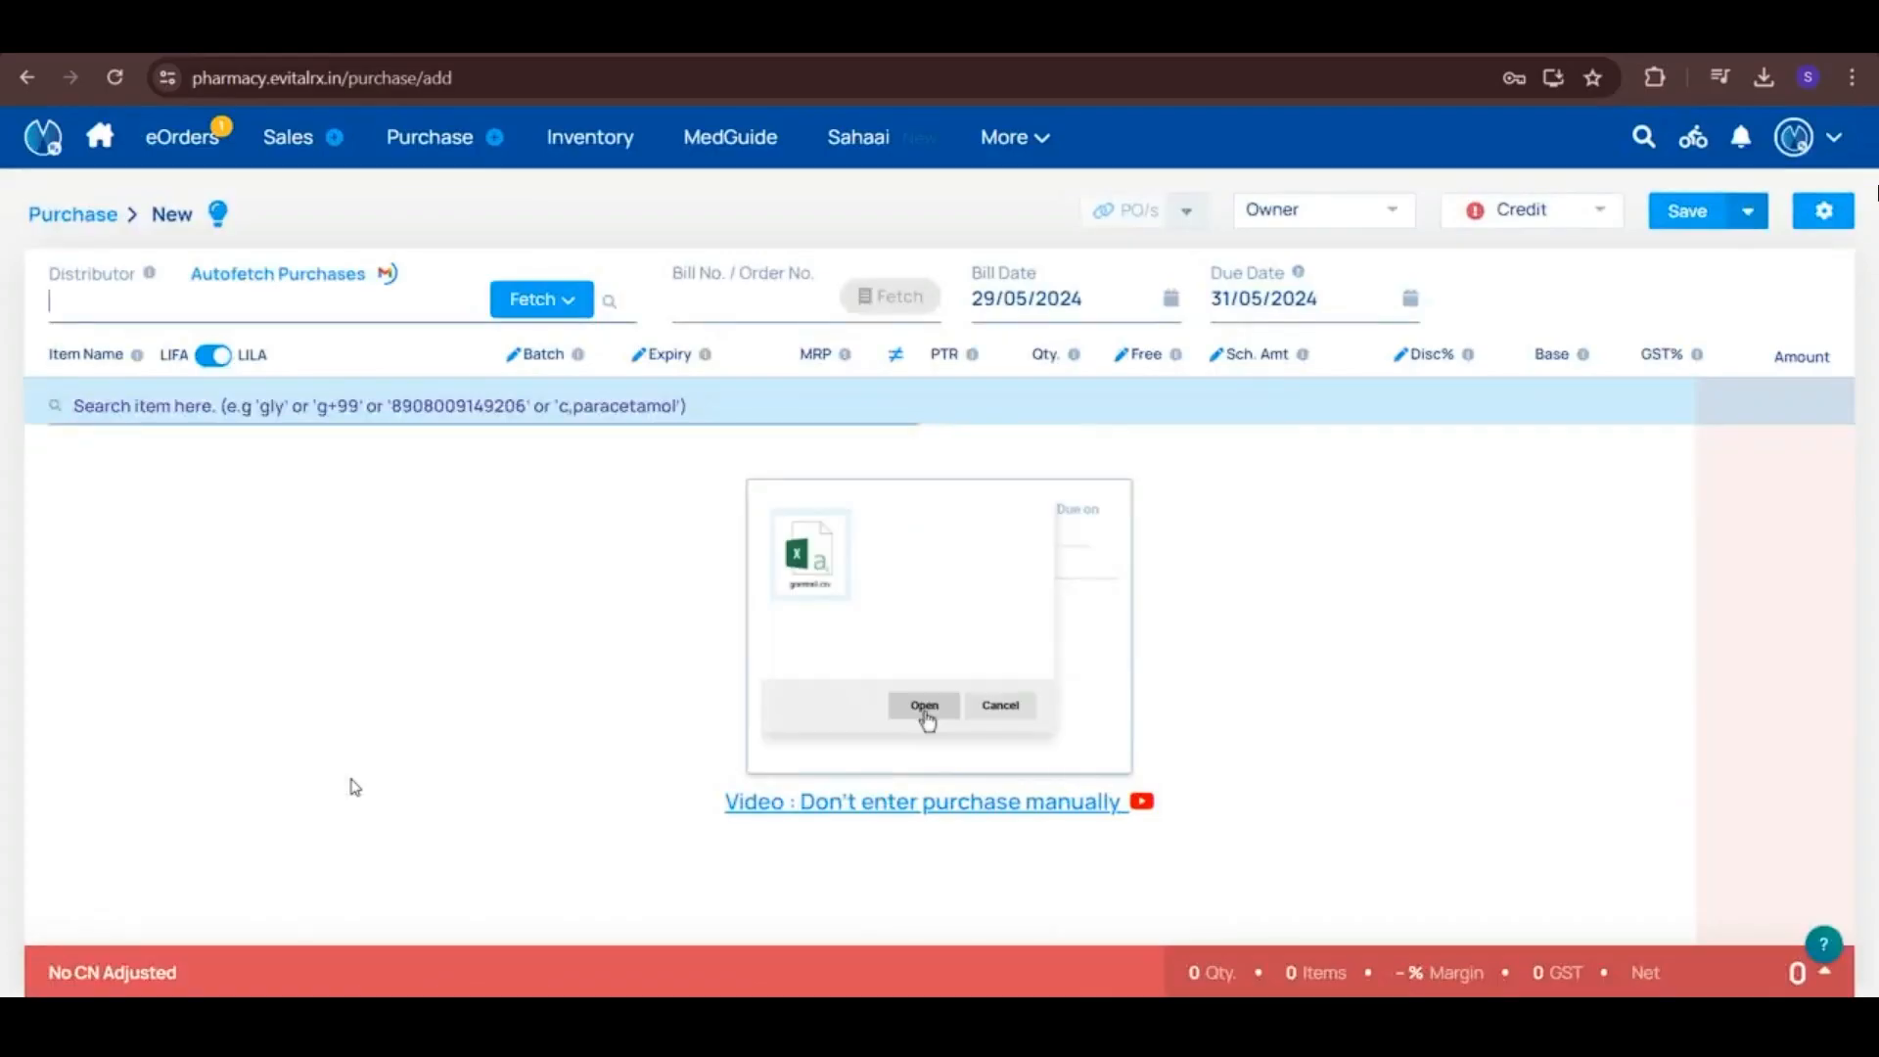